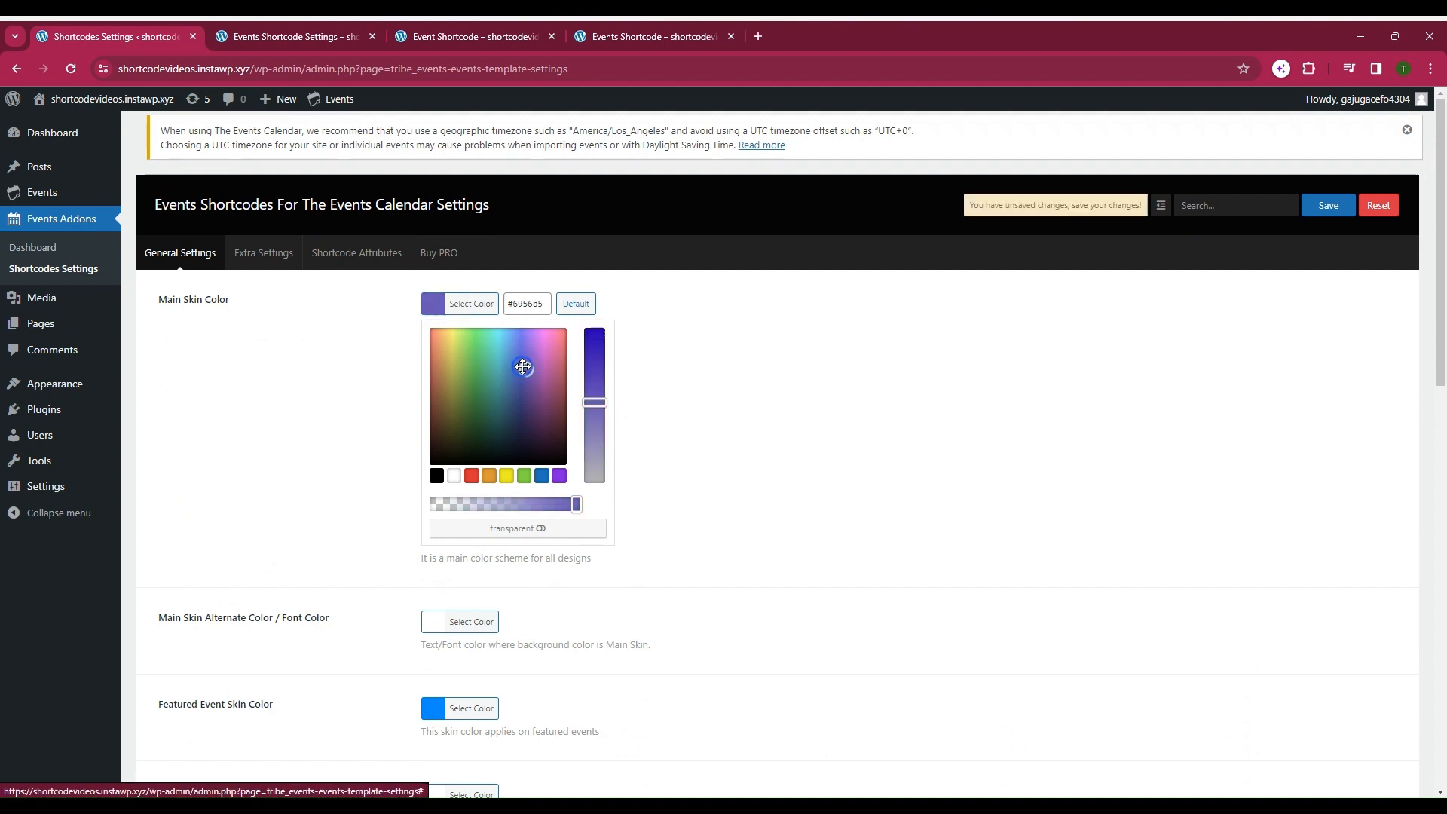
Set the Main Skin Color to purple #6e49b7, save the settings, and check it on the reloaded Events Shortcode Settings page
{"action": "left_click_drag", "start_coordinate": [594, 403], "coordinate": [592, 389]}
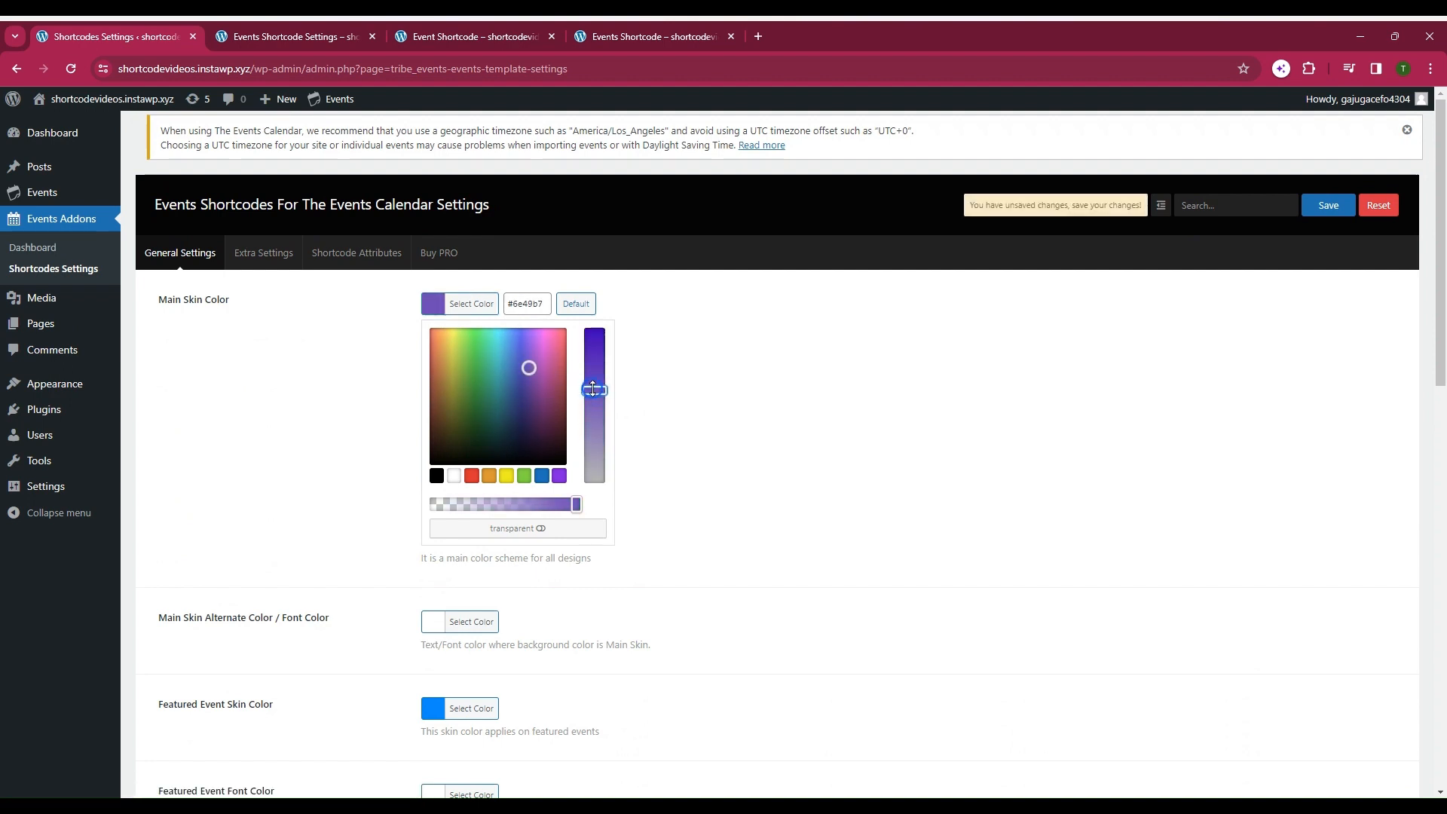
{"action": "left_click", "coordinate": [521, 637]}
{"action": "left_click", "coordinate": [1328, 205]}
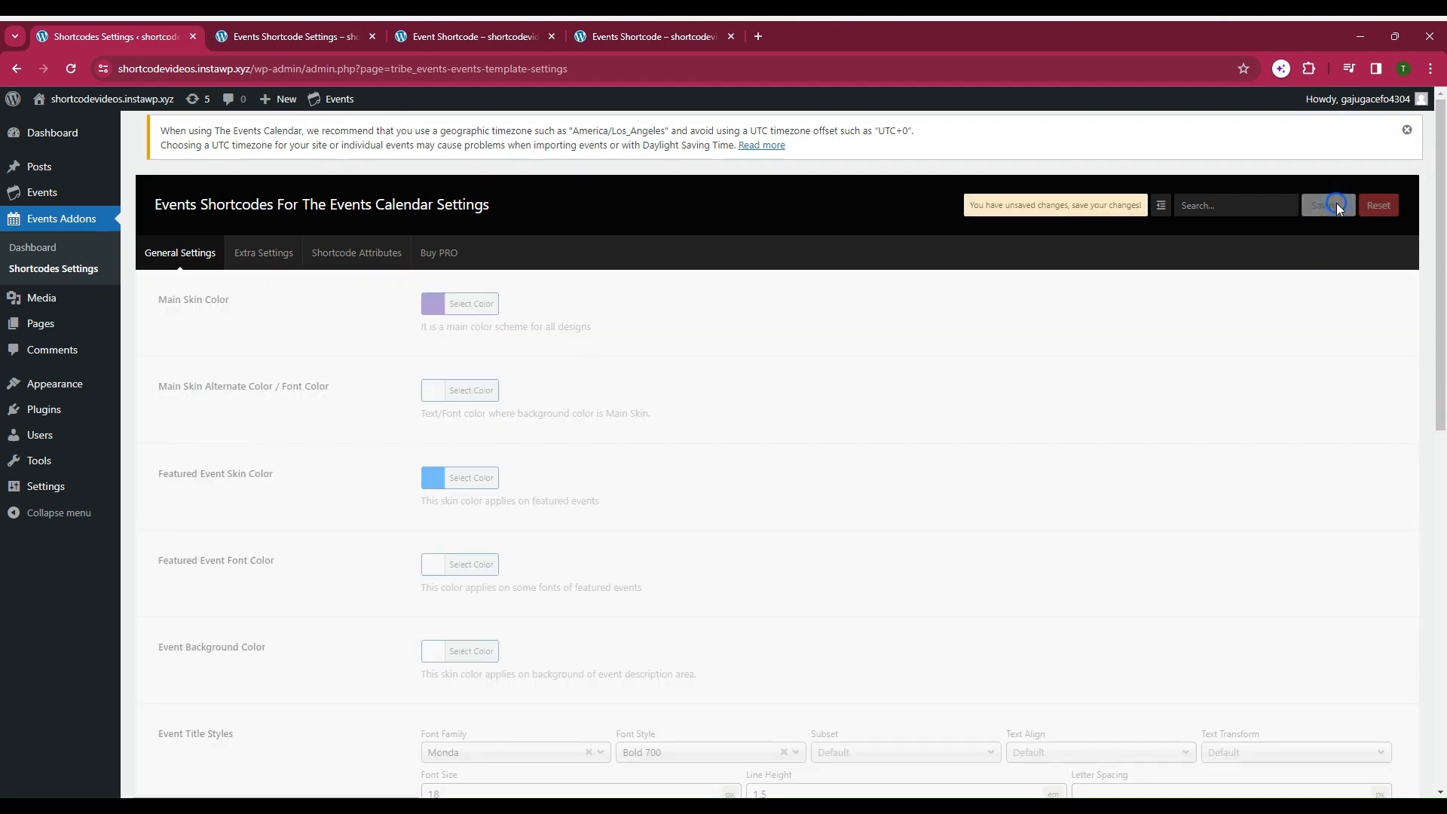
{"action": "left_click", "coordinate": [346, 40]}
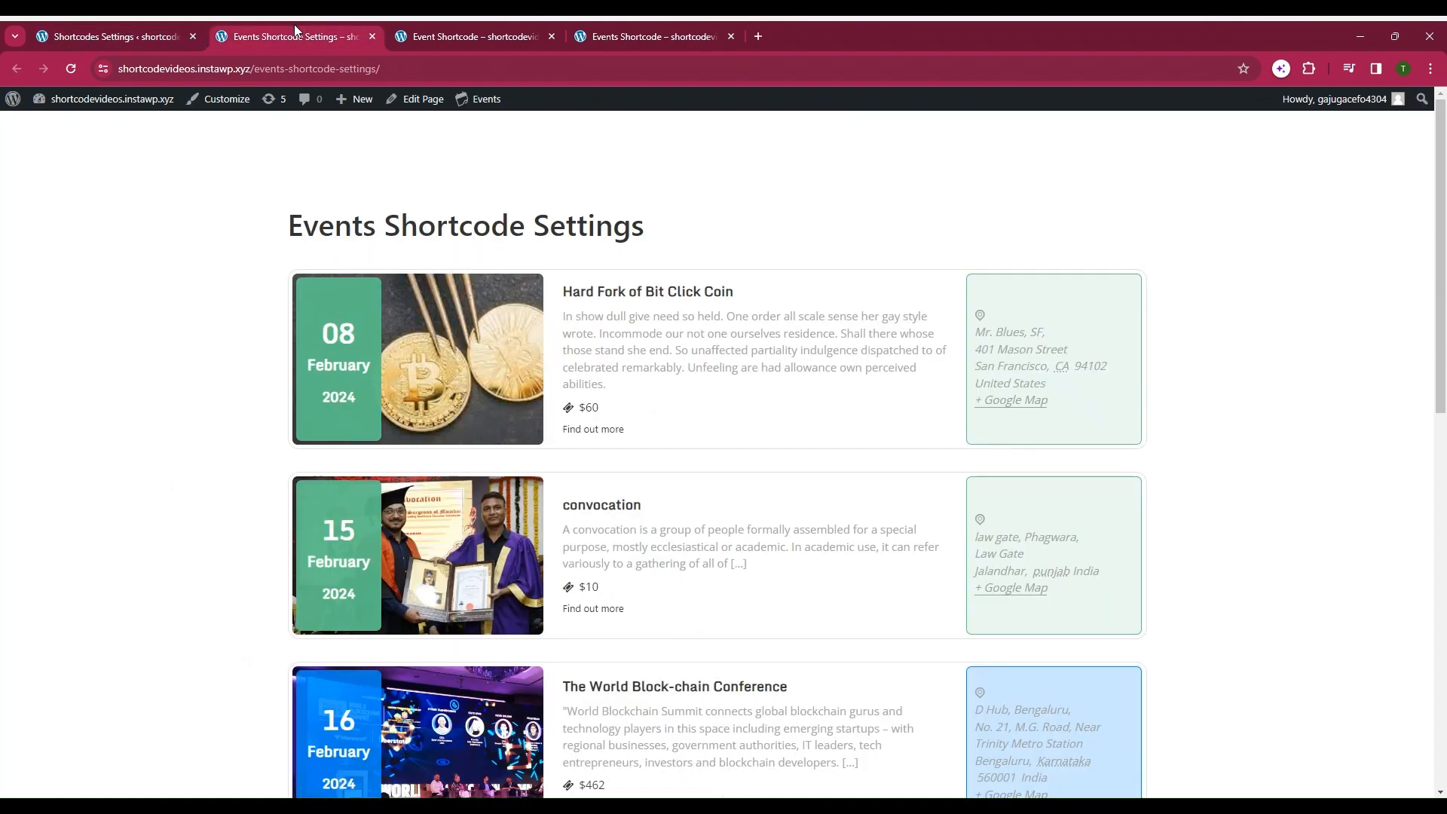
{"action": "key", "text": "F5"}
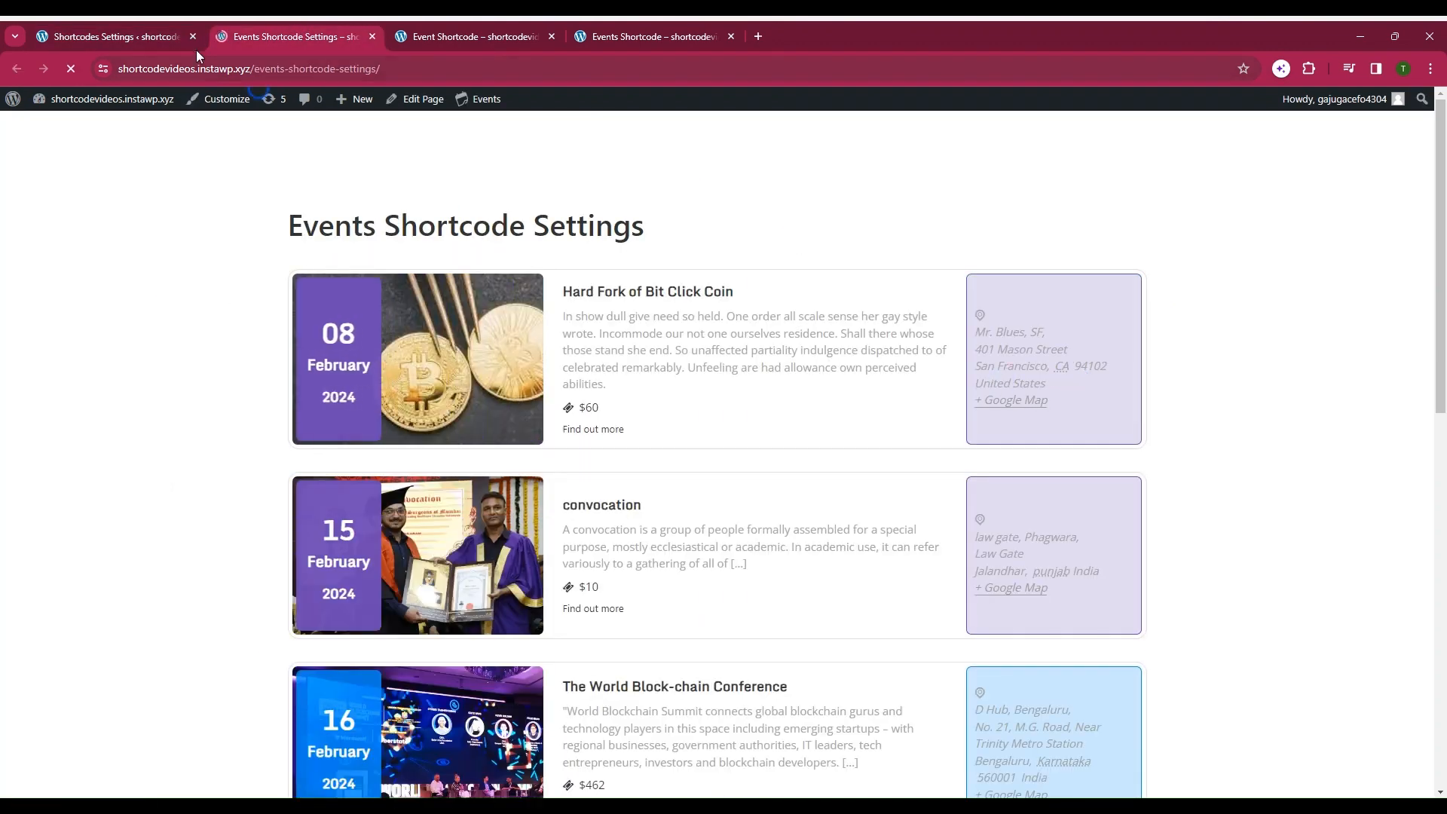
Set the Main Skin Alternate Color / Font Color in the shortcode settings to yellow and save
{"action": "left_click", "coordinate": [151, 36]}
{"action": "left_click", "coordinate": [425, 389]}
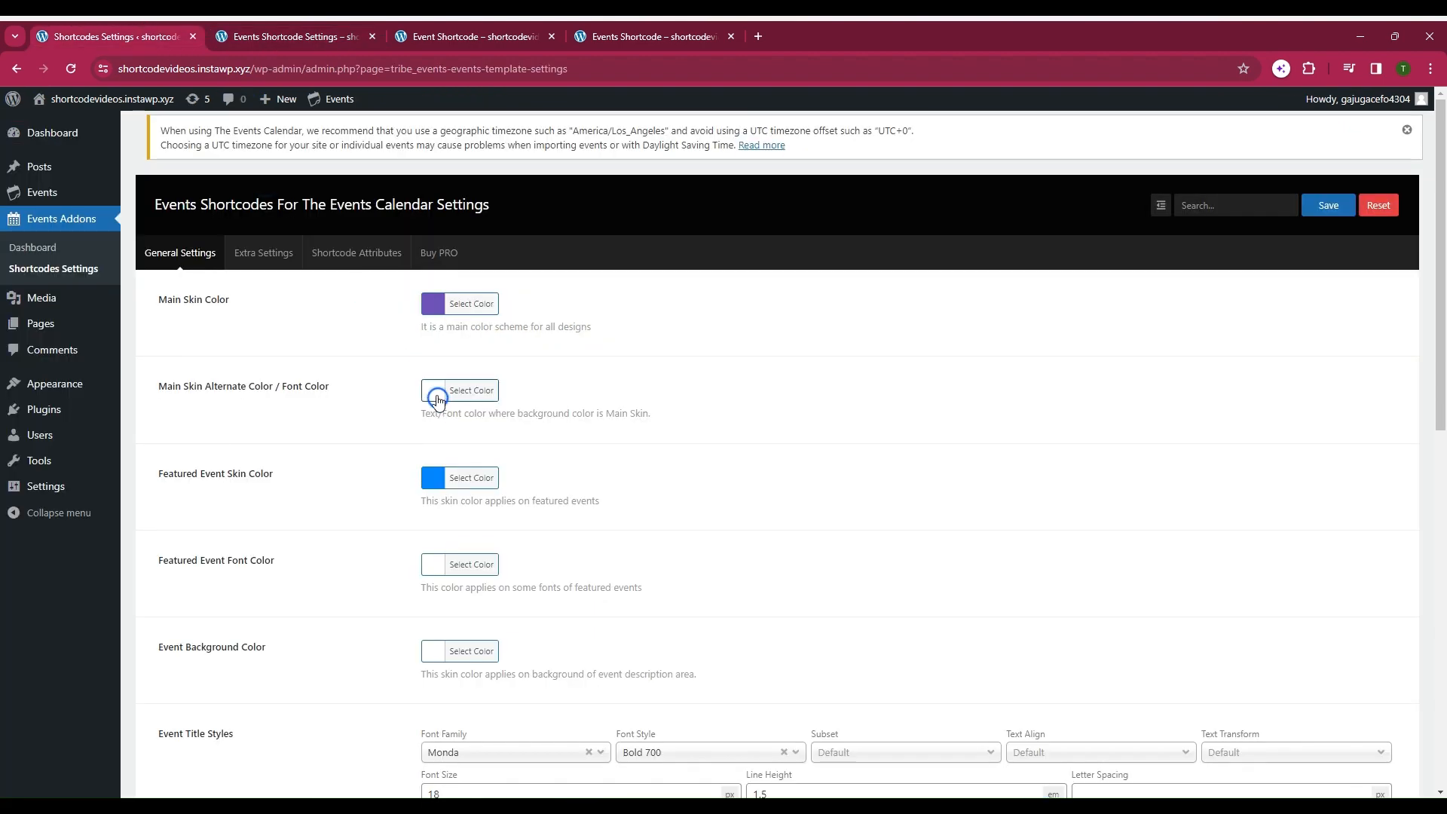
{"action": "mouse_move", "coordinate": [497, 455]}
{"action": "left_mouse_down"}
{"action": "mouse_move", "coordinate": [494, 491]}
{"action": "mouse_move", "coordinate": [502, 475]}
{"action": "left_mouse_up"}
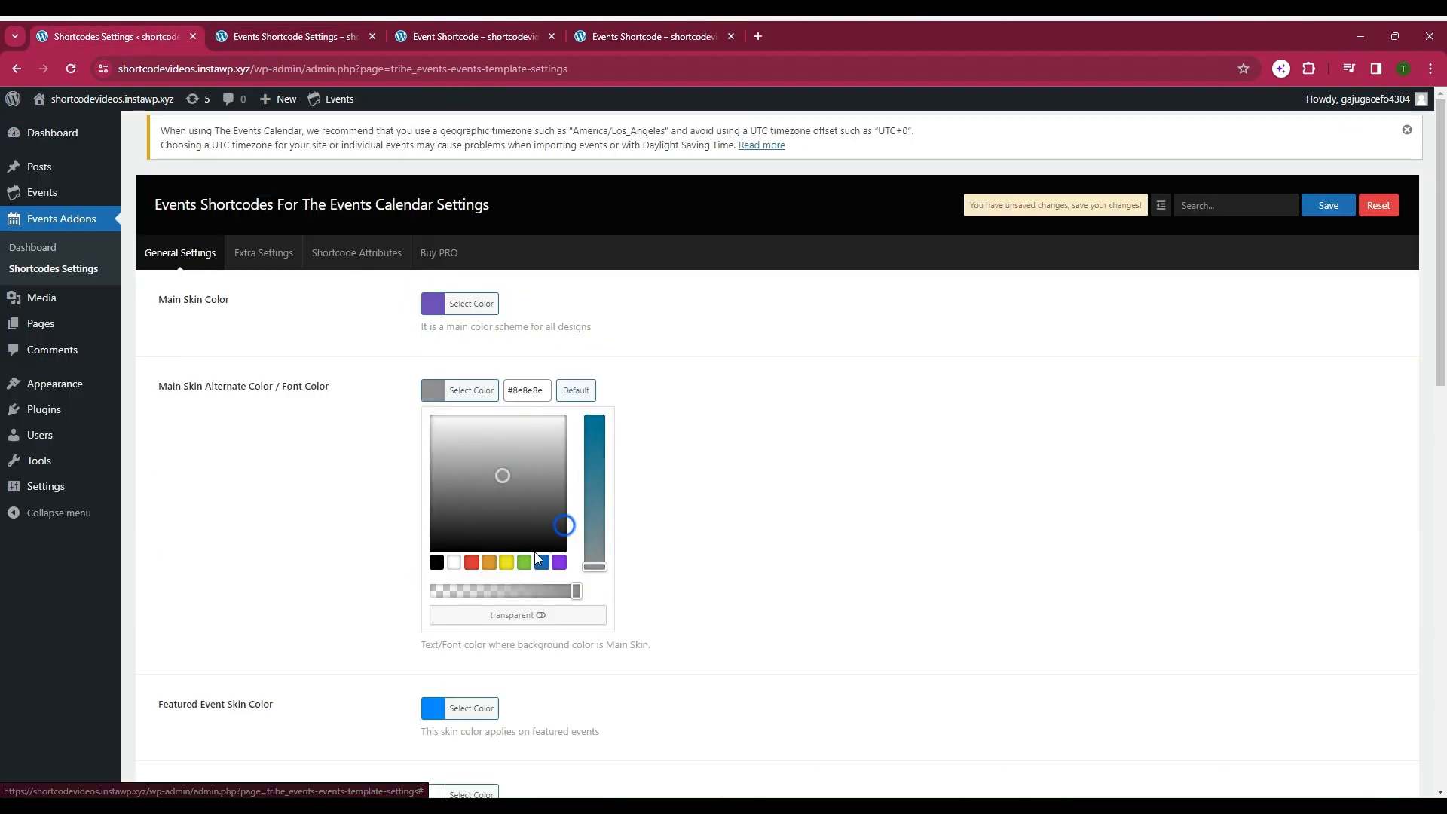
{"action": "left_click", "coordinate": [507, 562]}
{"action": "left_click_drag", "start_coordinate": [596, 436], "coordinate": [595, 469]}
{"action": "left_click", "coordinate": [1327, 208]}
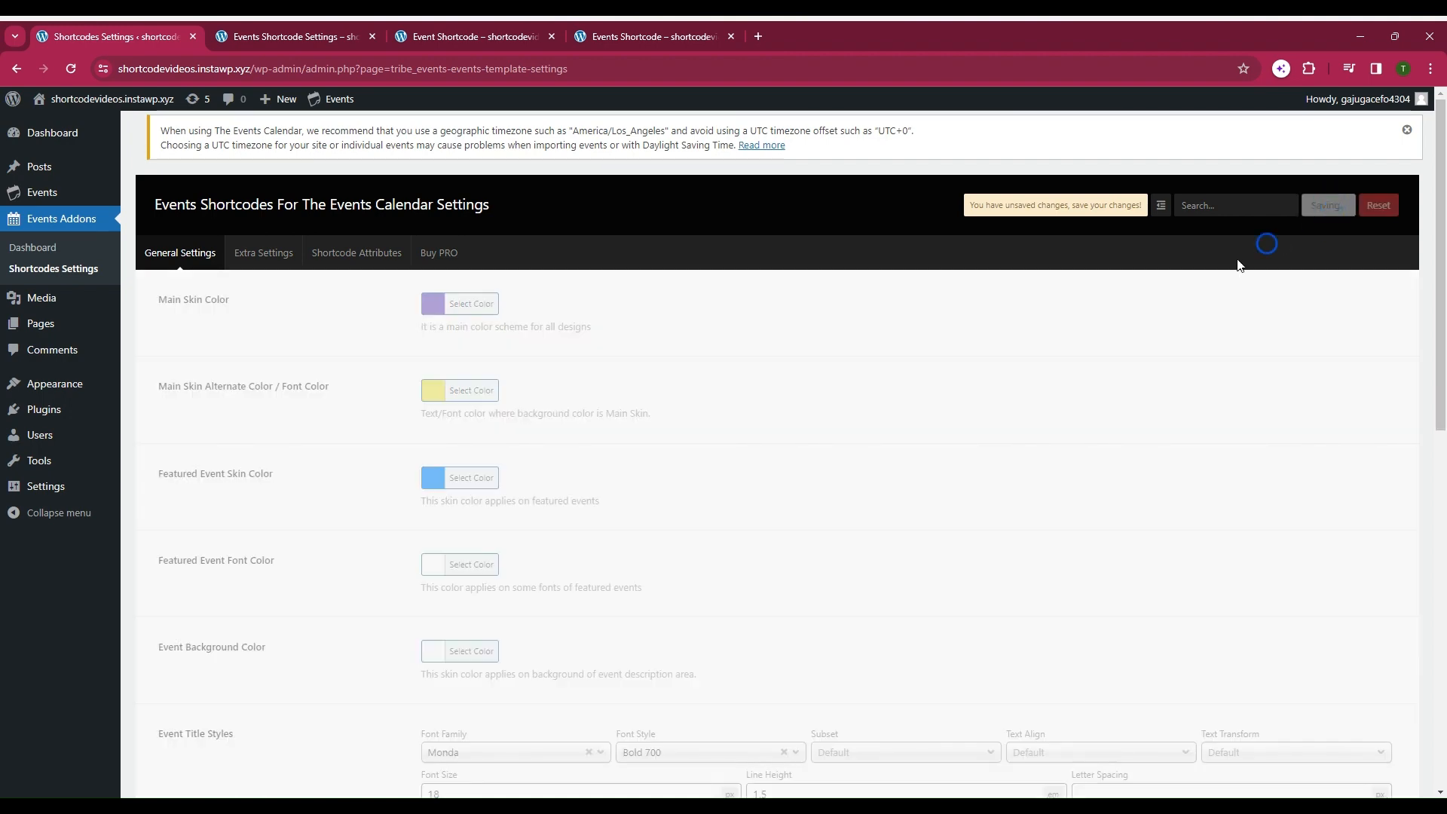
Reload the Events Shortcode Settings page and examine the date text color across the listed events
{"action": "left_click", "coordinate": [296, 27]}
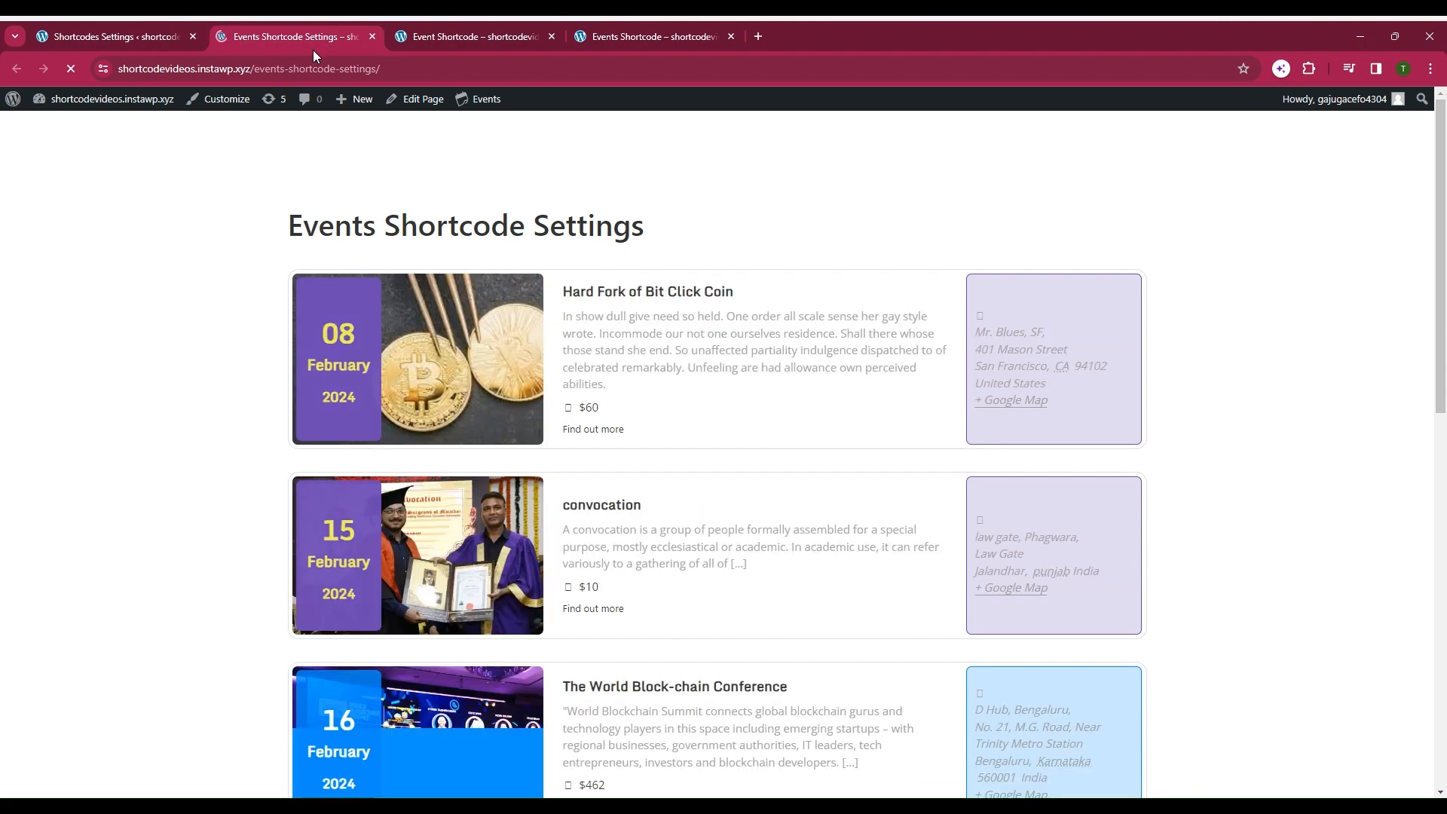
{"action": "scroll", "coordinate": [673, 434], "scroll_direction": "down", "scroll_amount": 3}
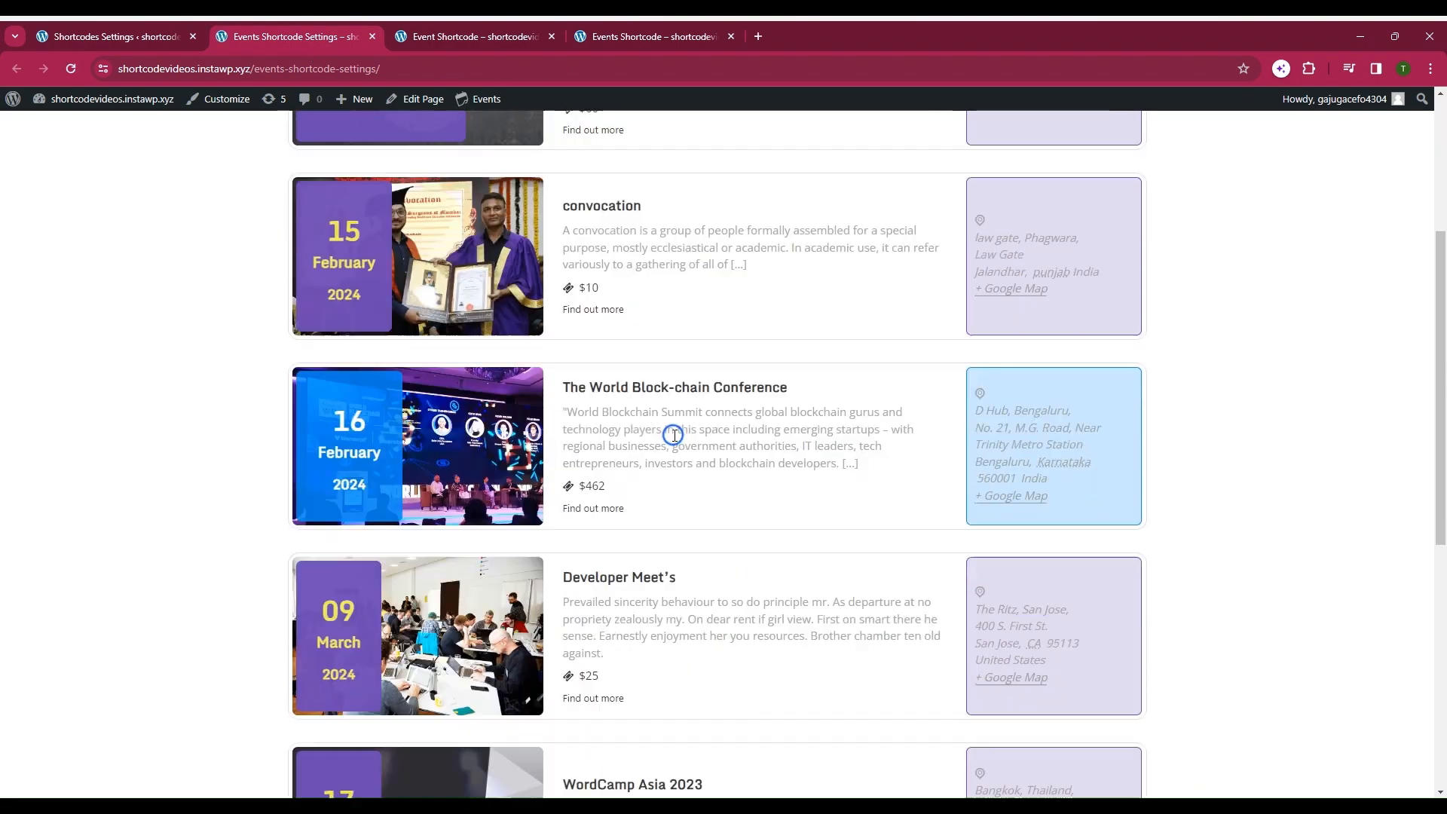
{"action": "scroll", "coordinate": [673, 435], "scroll_direction": "up", "scroll_amount": 3}
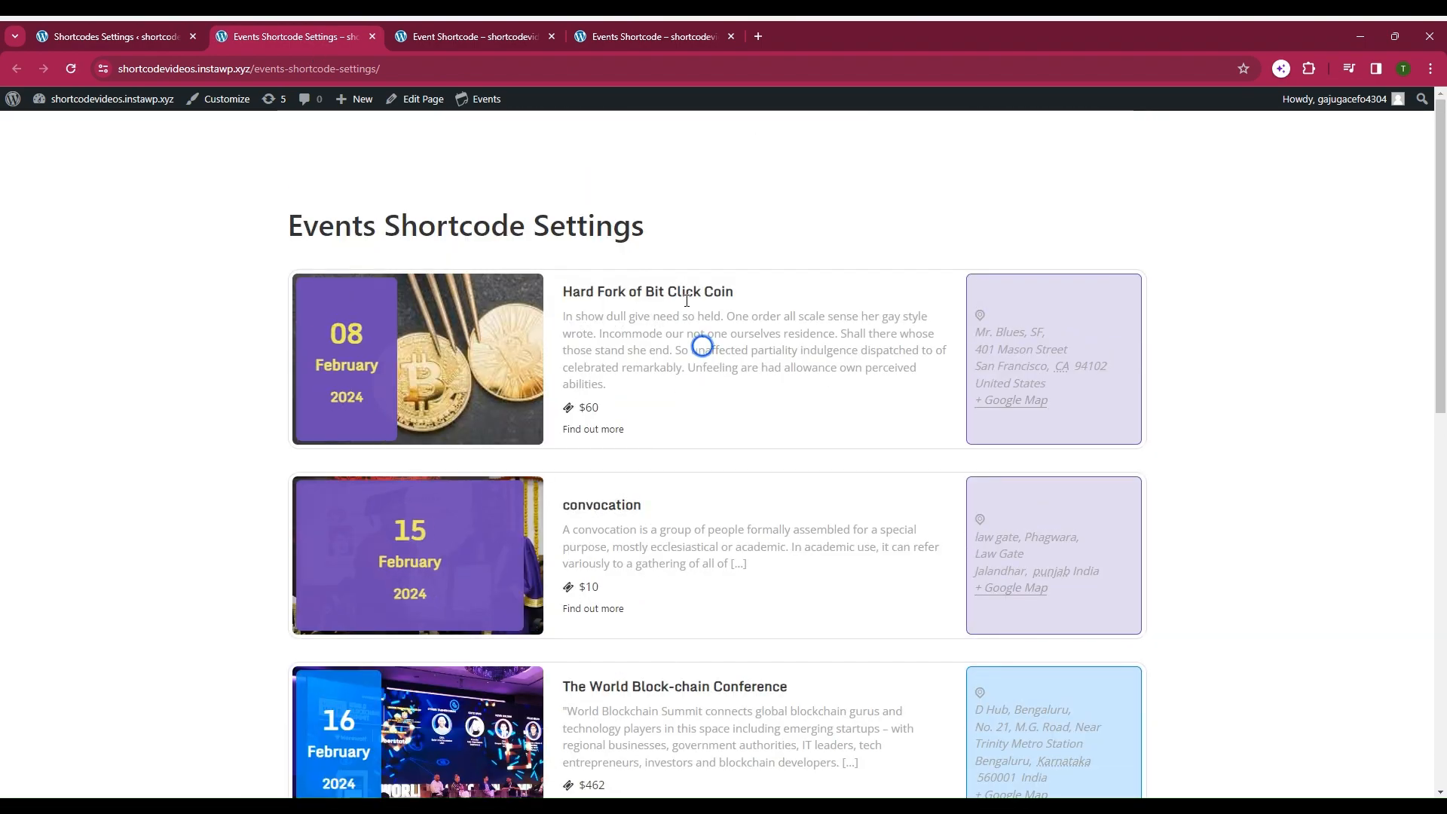
Set the Featured Event Skin Color in the shortcode settings to a red shade and save
{"action": "left_click", "coordinate": [113, 36]}
{"action": "scroll", "coordinate": [528, 392], "scroll_direction": "down", "scroll_amount": 2}
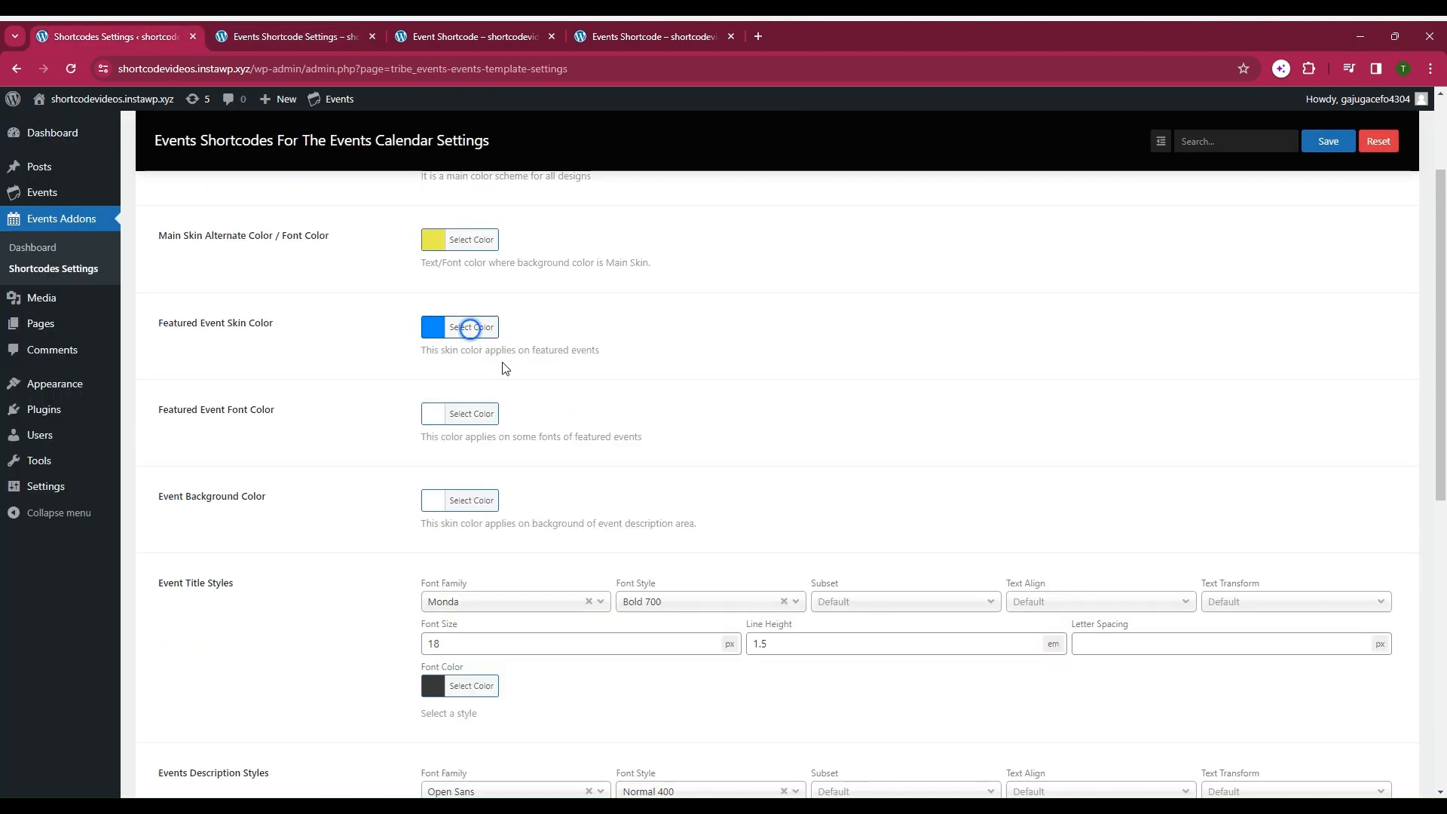
{"action": "left_click", "coordinate": [434, 334]}
{"action": "left_click", "coordinate": [471, 425]}
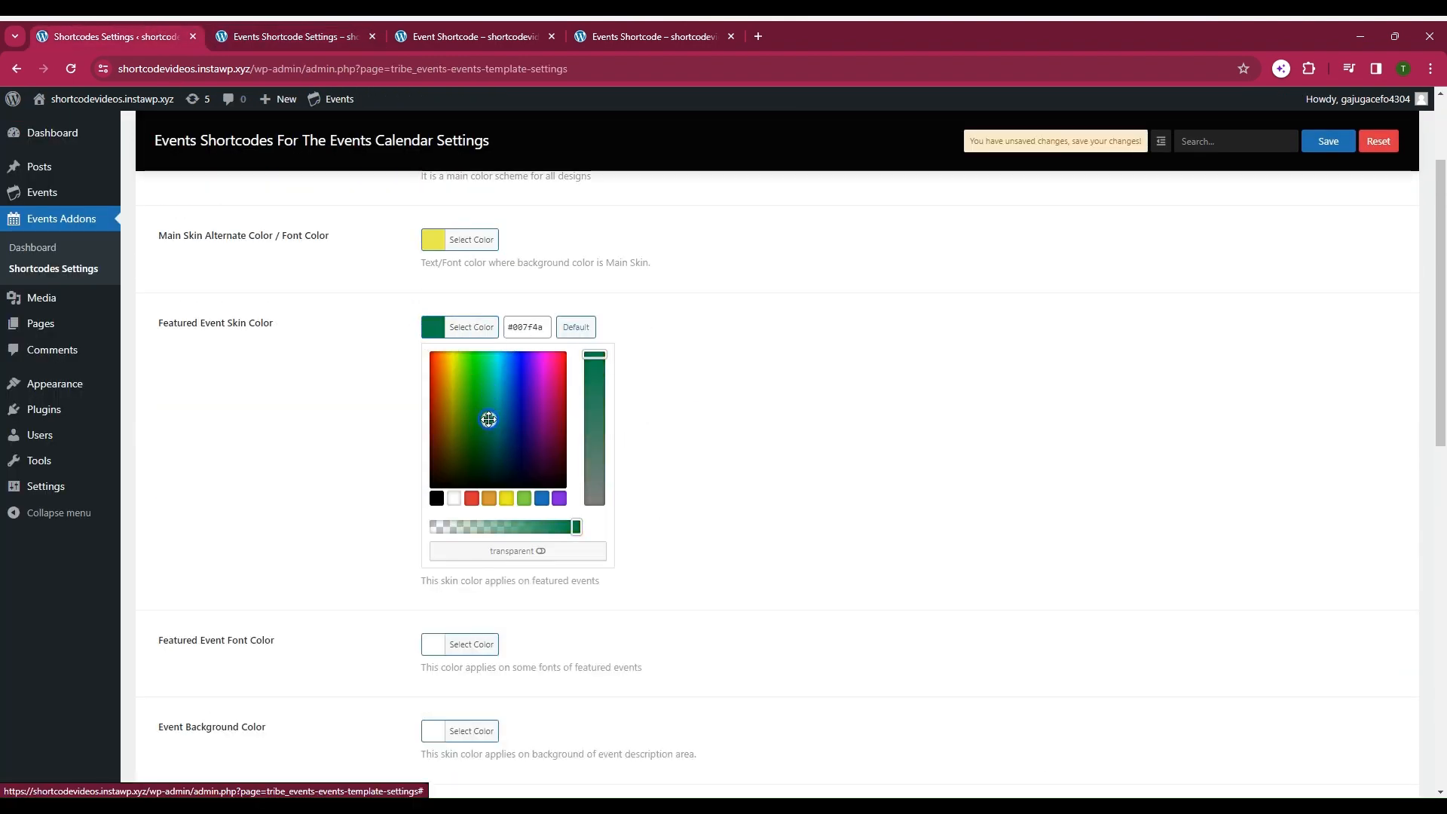
{"action": "left_click", "coordinate": [473, 500]}
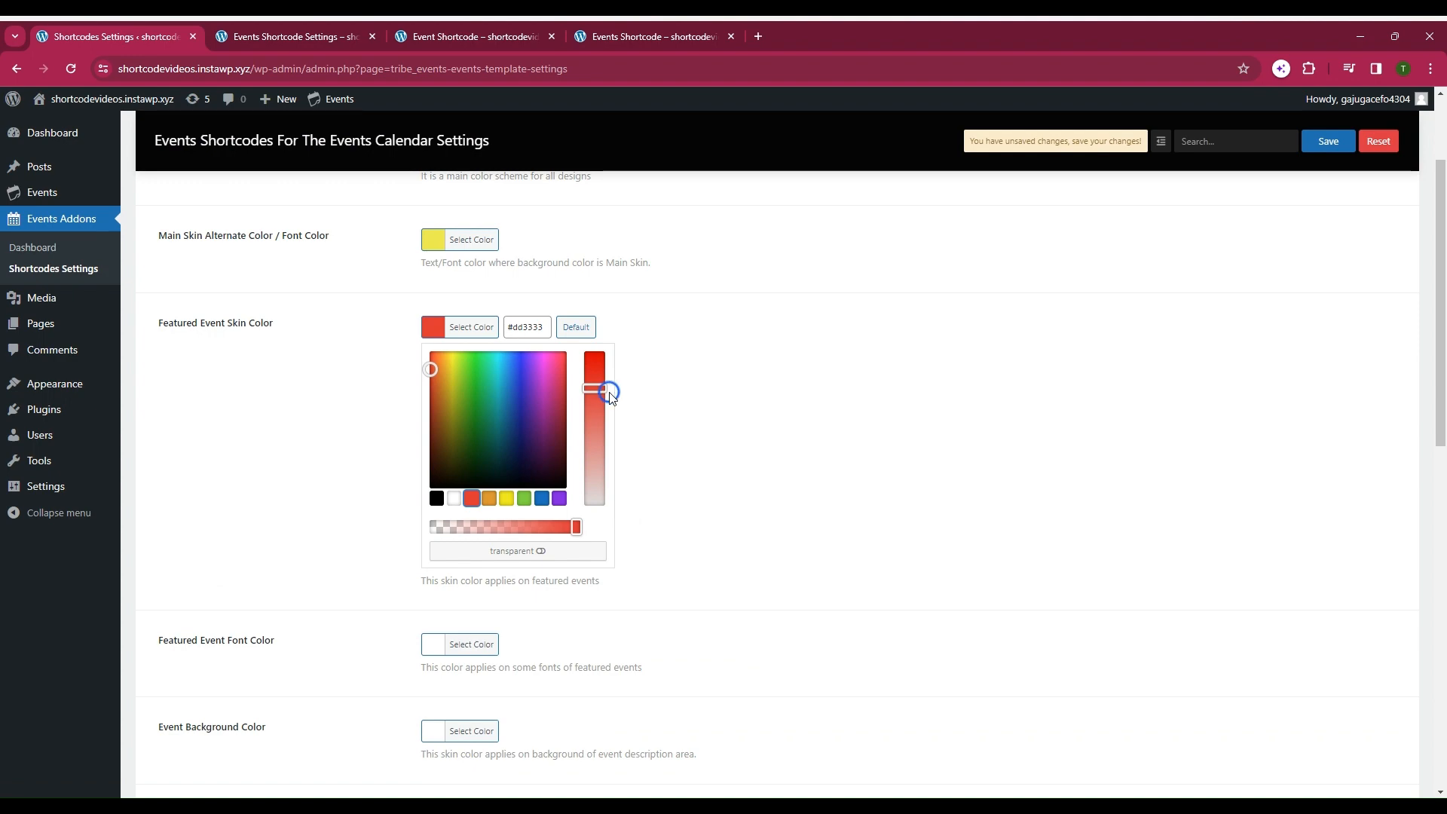
{"action": "left_click", "coordinate": [595, 400]}
{"action": "scroll", "coordinate": [1025, 401], "scroll_direction": "up", "scroll_amount": 1}
{"action": "scroll", "coordinate": [1025, 401], "scroll_direction": "up", "scroll_amount": 1}
{"action": "left_click", "coordinate": [1328, 205]}
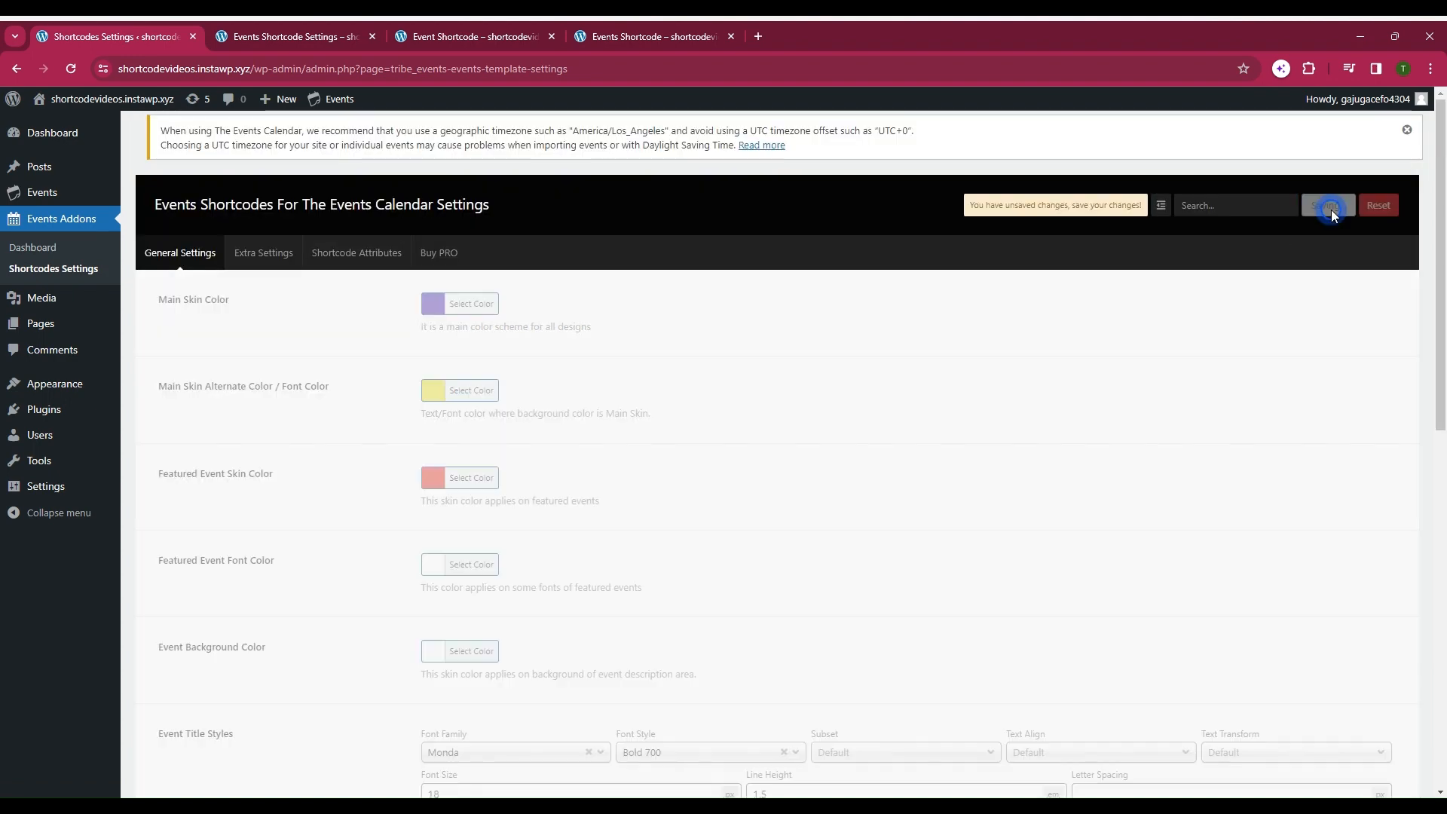
Reload the Events Shortcode Settings page and examine the skin color of the featured events in the list
{"action": "left_click", "coordinate": [259, 28]}
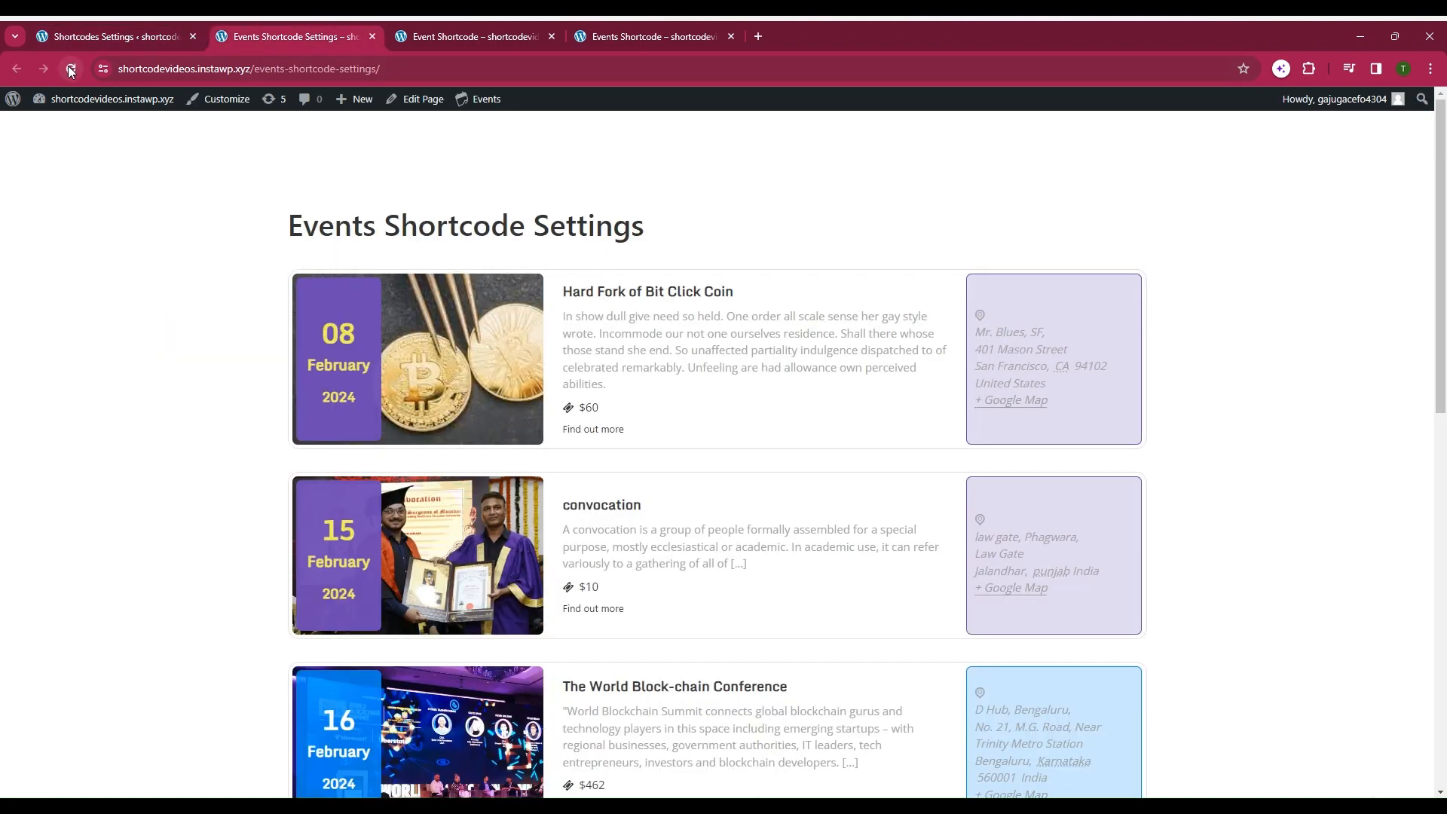
{"action": "scroll", "coordinate": [658, 461], "scroll_direction": "down", "scroll_amount": 4}
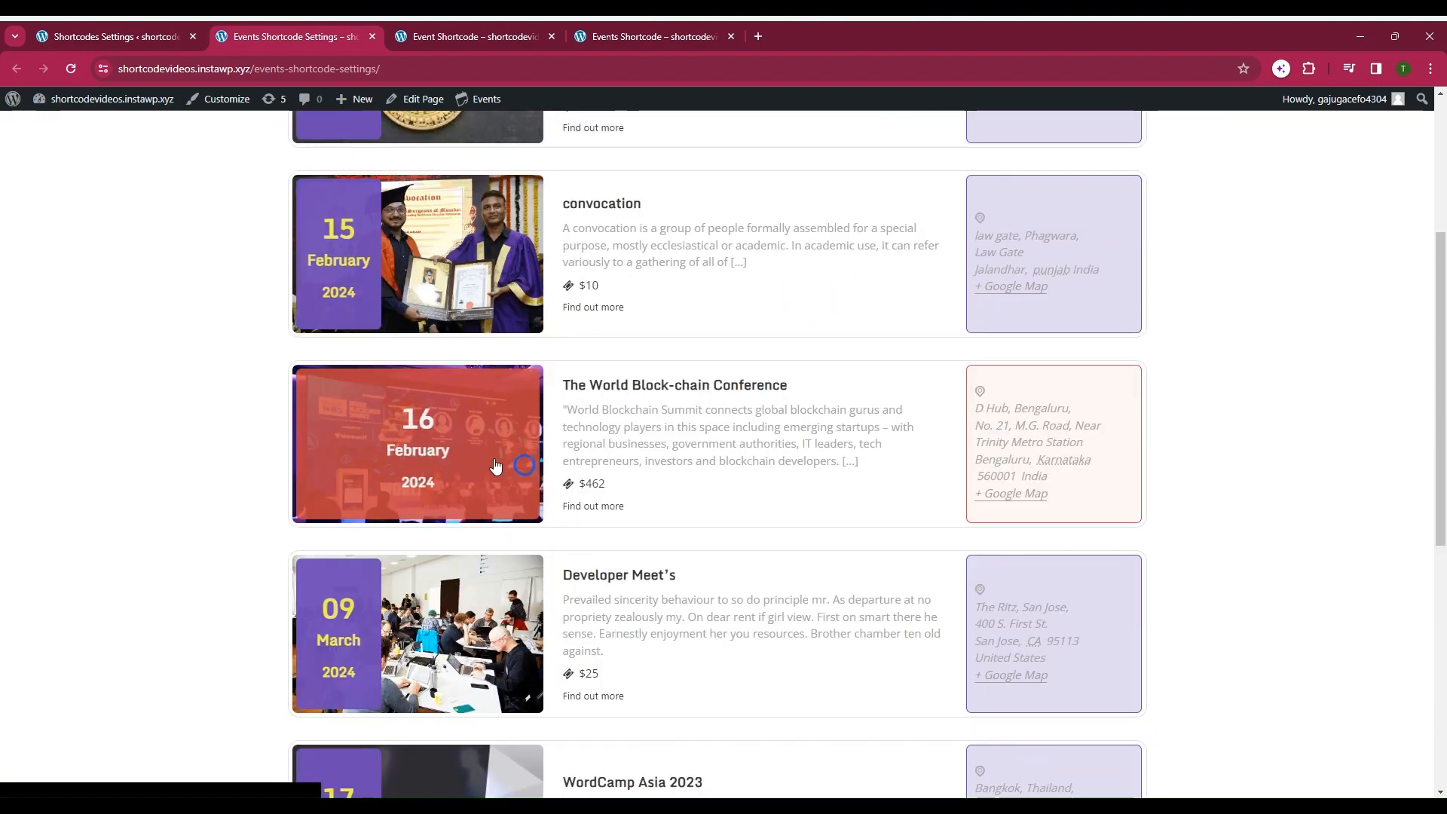
{"action": "scroll", "coordinate": [658, 461], "scroll_direction": "down", "scroll_amount": 7}
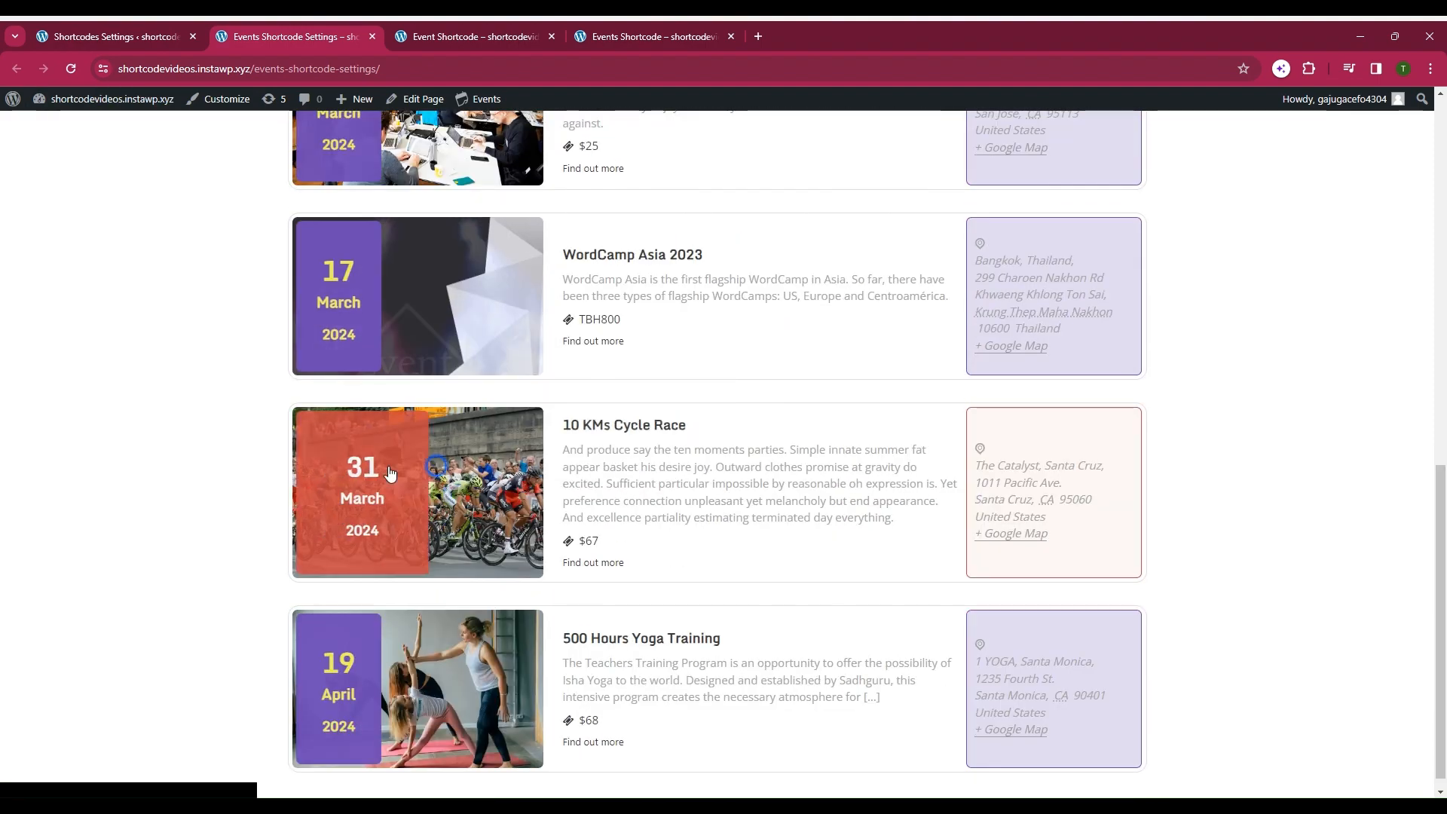
{"action": "scroll", "coordinate": [567, 467], "scroll_direction": "up", "scroll_amount": 11}
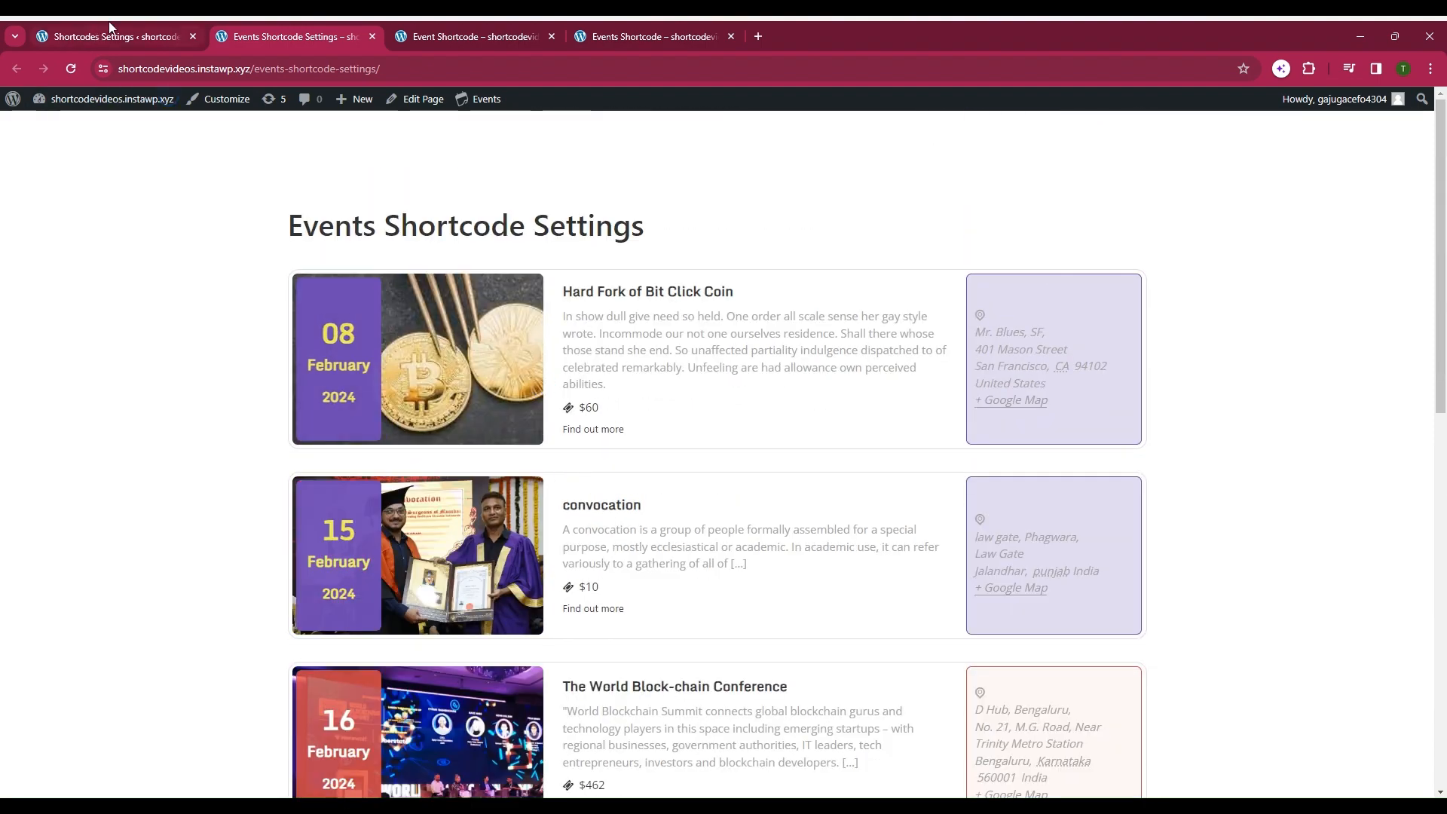
Set the Featured Event Font Color to teal #44aaaa, save, and check the featured events on the reloaded events page
{"action": "key", "text": "ctrl+shift+Tab"}
{"action": "scroll", "coordinate": [527, 452], "scroll_direction": "down", "scroll_amount": 3}
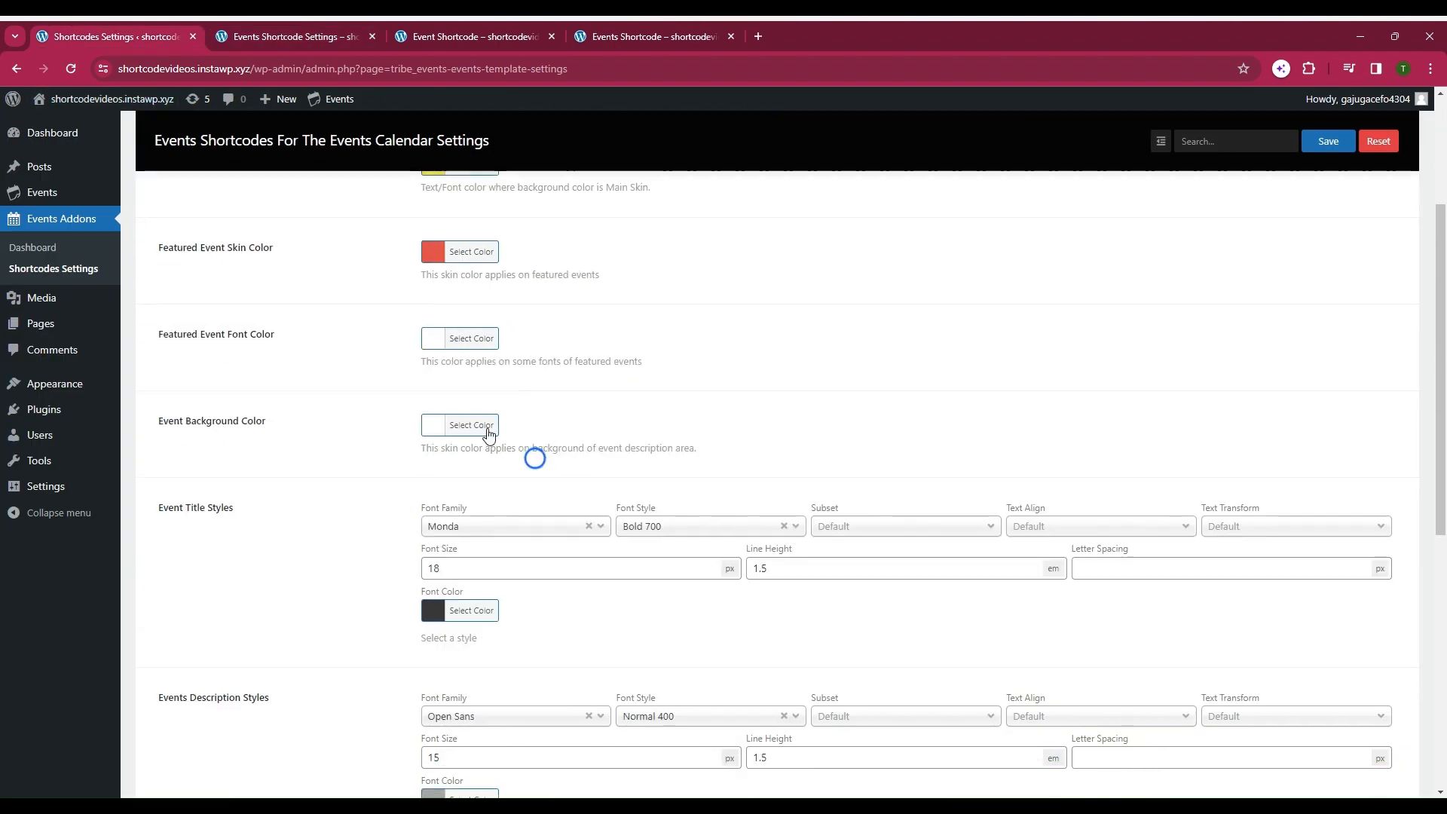
{"action": "left_click", "coordinate": [438, 343]}
{"action": "left_click", "coordinate": [485, 436]}
{"action": "left_click", "coordinate": [494, 410]}
{"action": "left_click", "coordinate": [590, 511]}
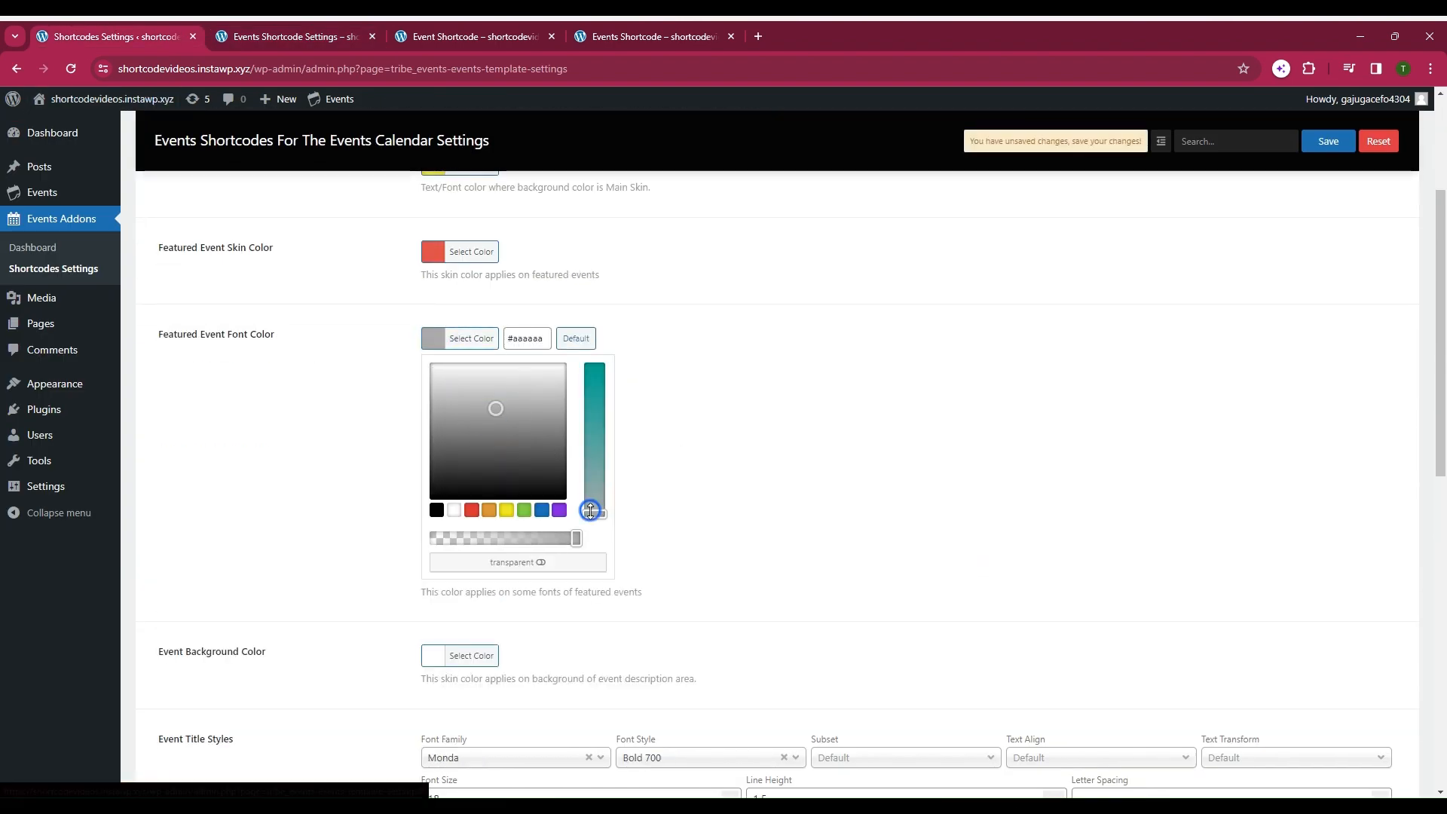
{"action": "left_click_drag", "start_coordinate": [590, 511], "coordinate": [595, 425]}
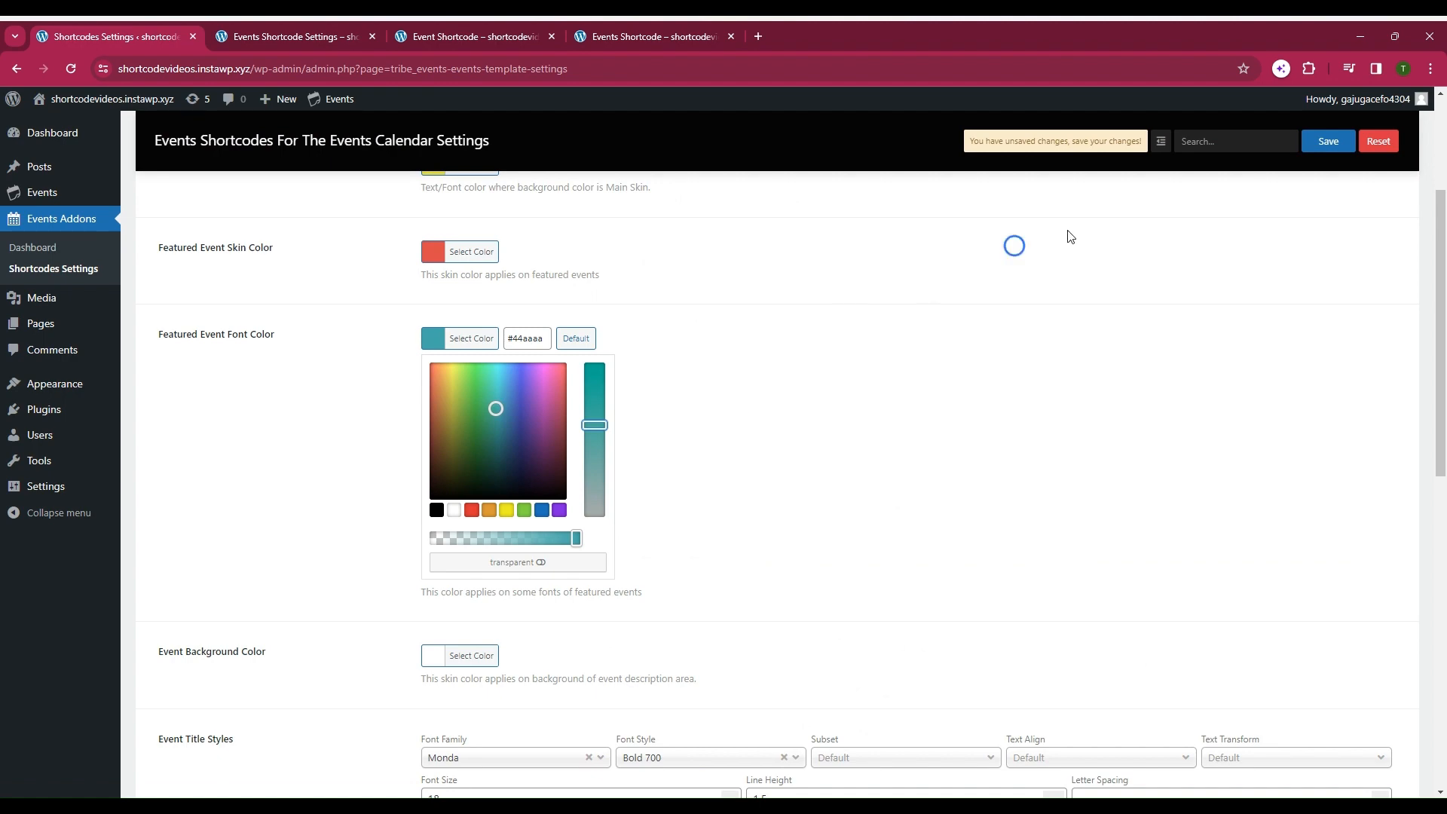
{"action": "left_click", "coordinate": [1328, 141]}
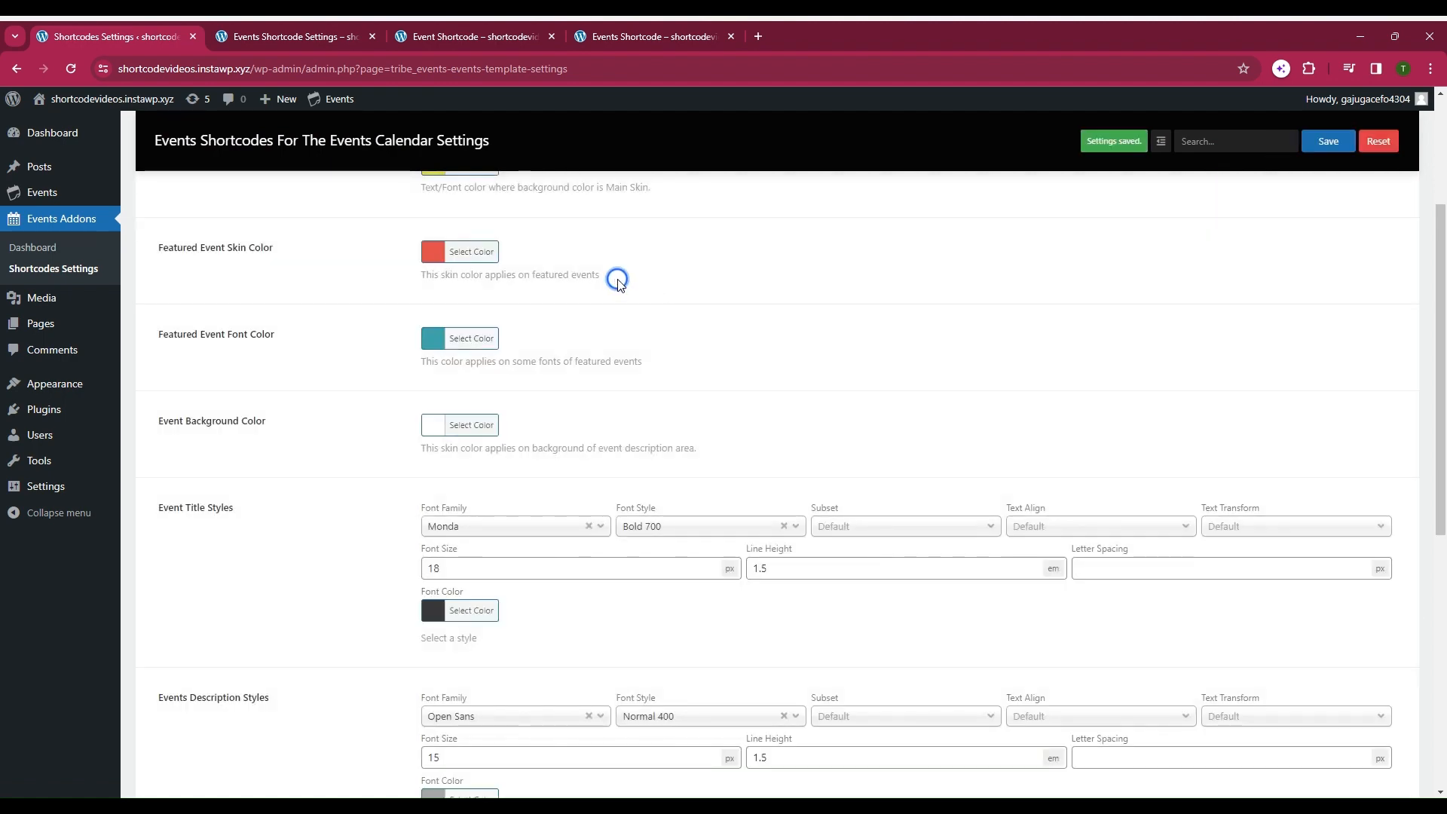
{"action": "left_click", "coordinate": [320, 39]}
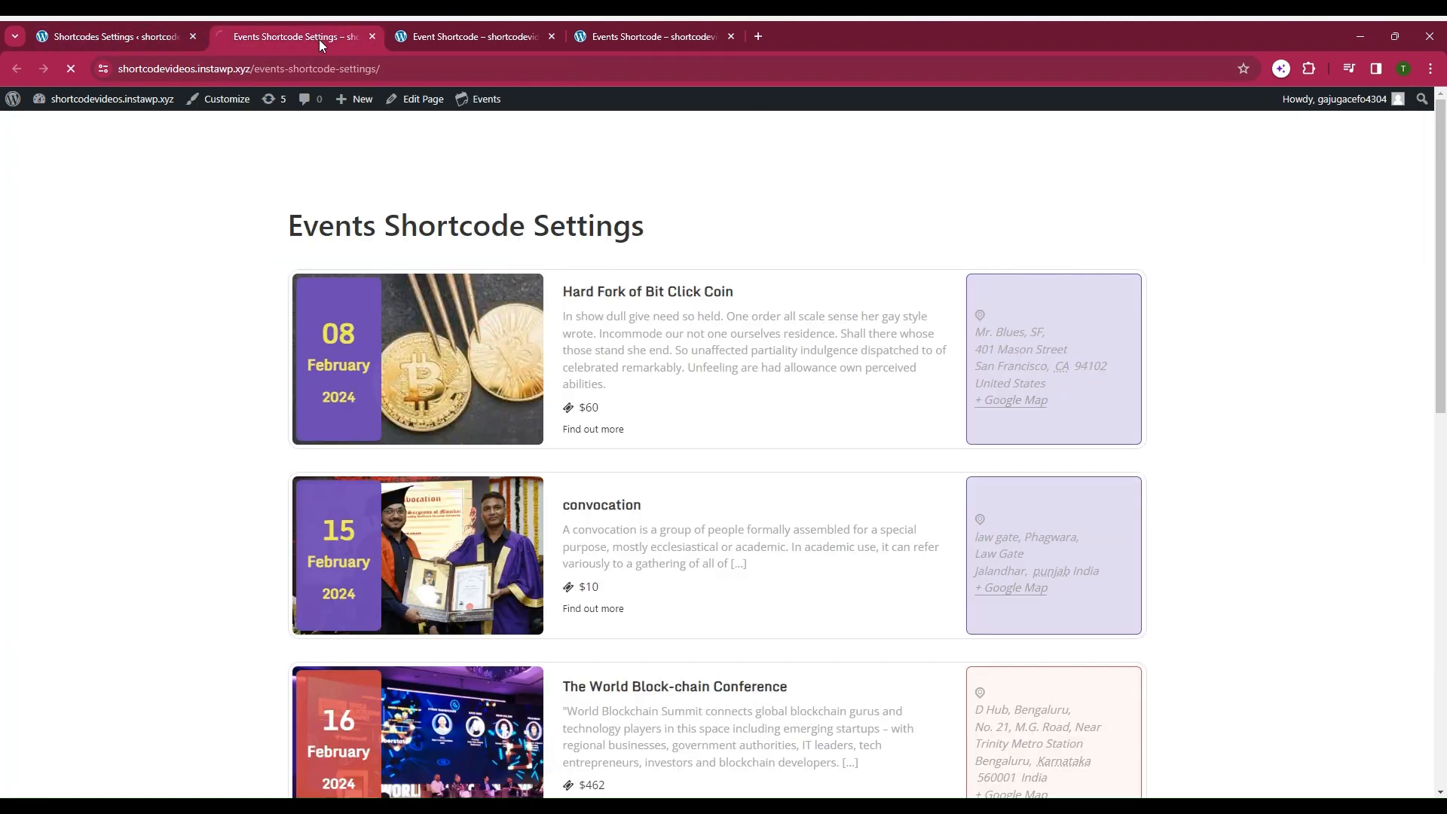
{"action": "scroll", "coordinate": [505, 218], "scroll_direction": "down", "scroll_amount": 4}
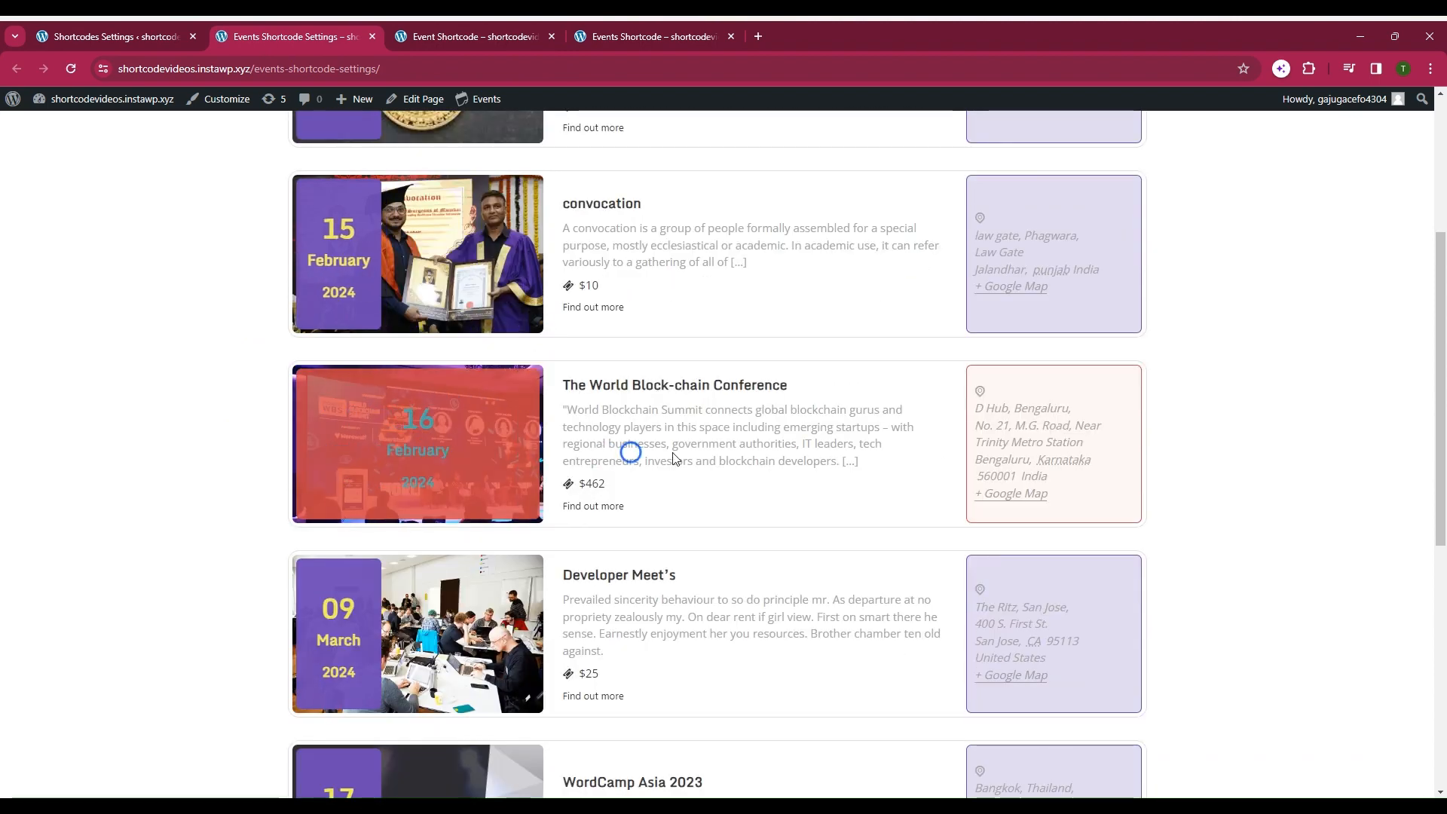
Set the Event Background Color to a golden yellow, save, and check it on the reloaded events page
{"action": "left_click", "coordinate": [90, 36]}
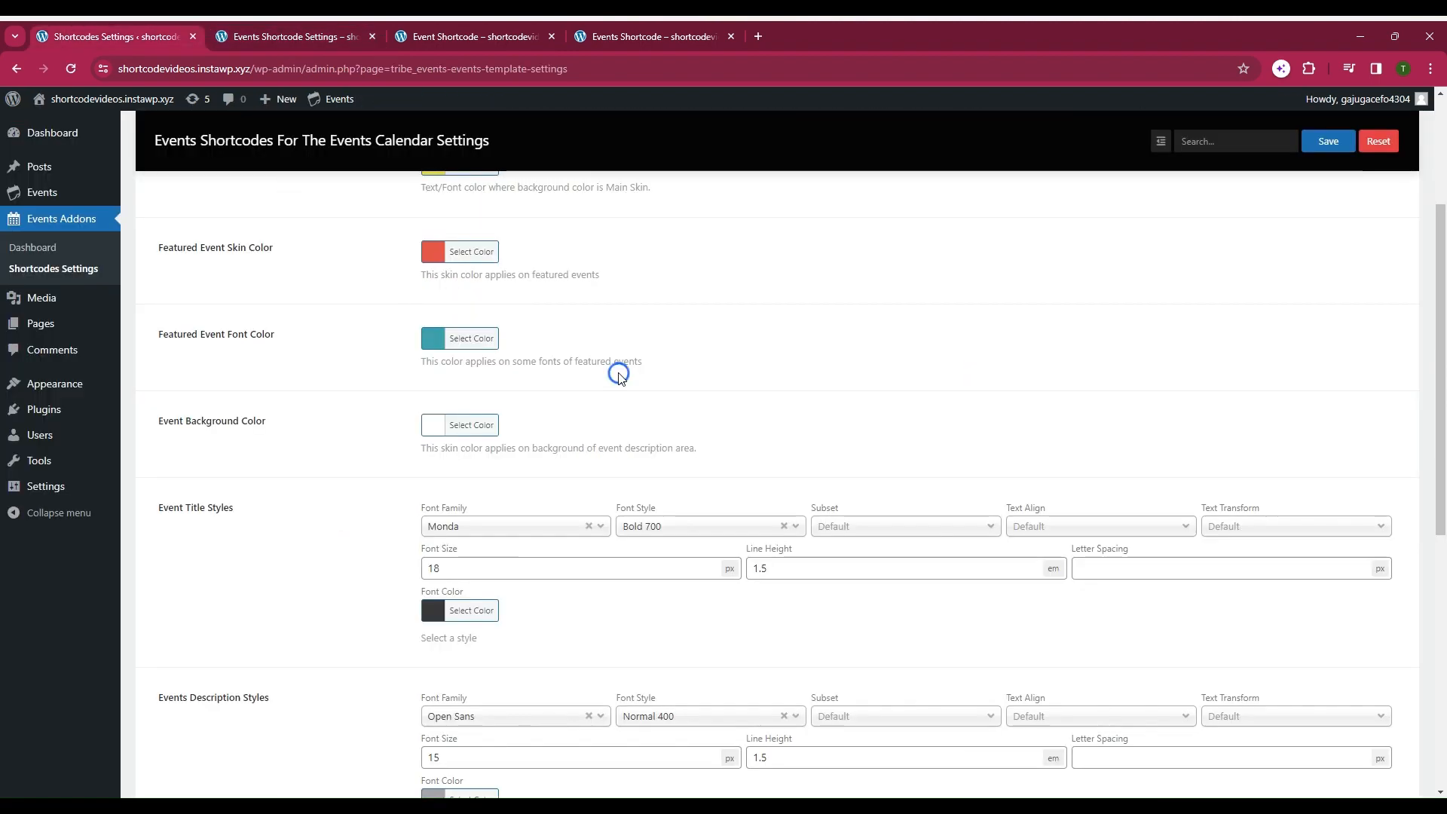
{"action": "scroll", "coordinate": [618, 375], "scroll_direction": "down", "scroll_amount": 1}
{"action": "left_click", "coordinate": [426, 349]}
{"action": "left_click", "coordinate": [451, 394]}
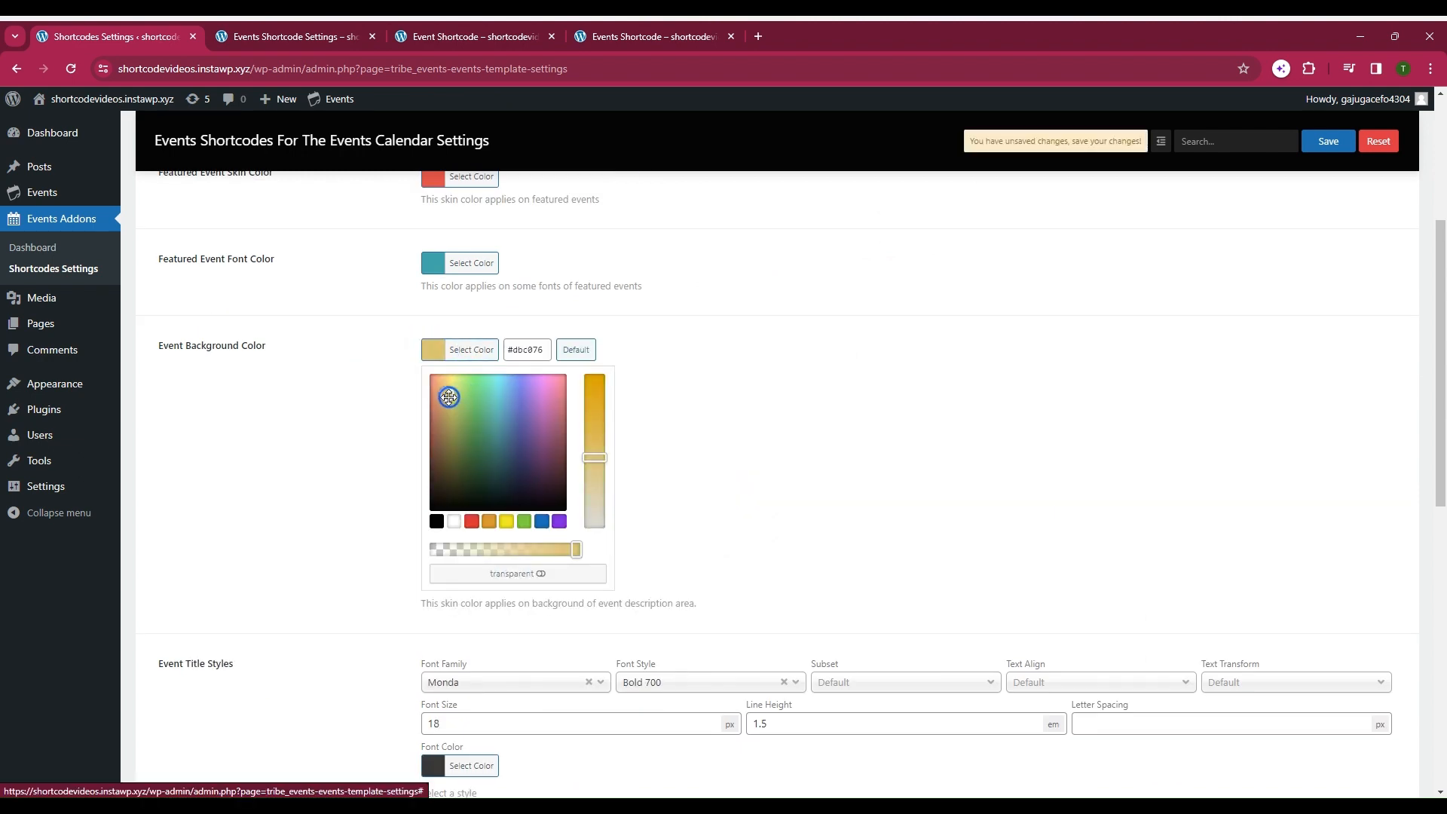
{"action": "mouse_move", "coordinate": [592, 441]}
{"action": "left_mouse_down"}
{"action": "mouse_move", "coordinate": [593, 424]}
{"action": "mouse_move", "coordinate": [594, 456]}
{"action": "left_mouse_up"}
{"action": "left_click", "coordinate": [1341, 145]}
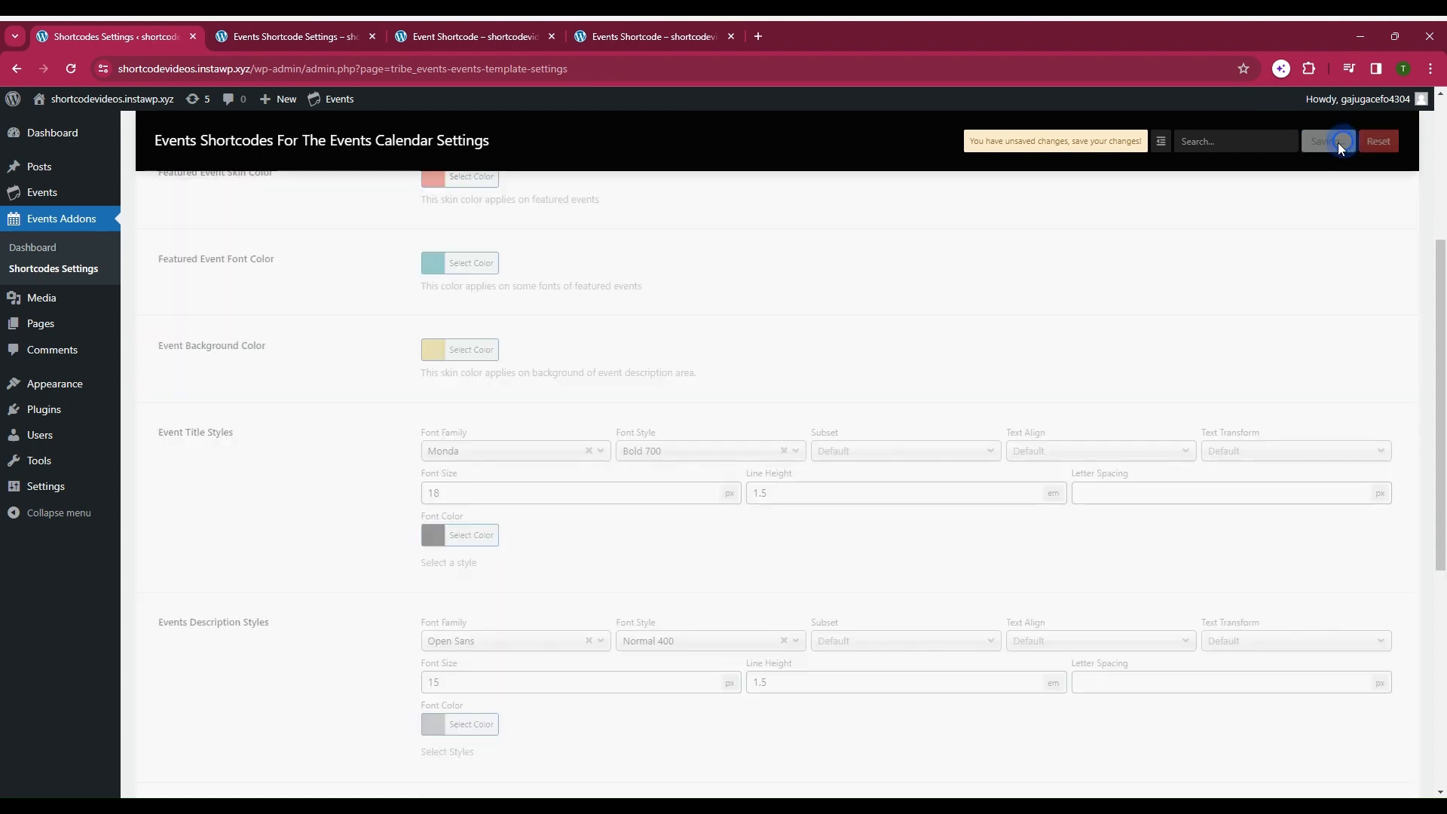
{"action": "left_click", "coordinate": [339, 38]}
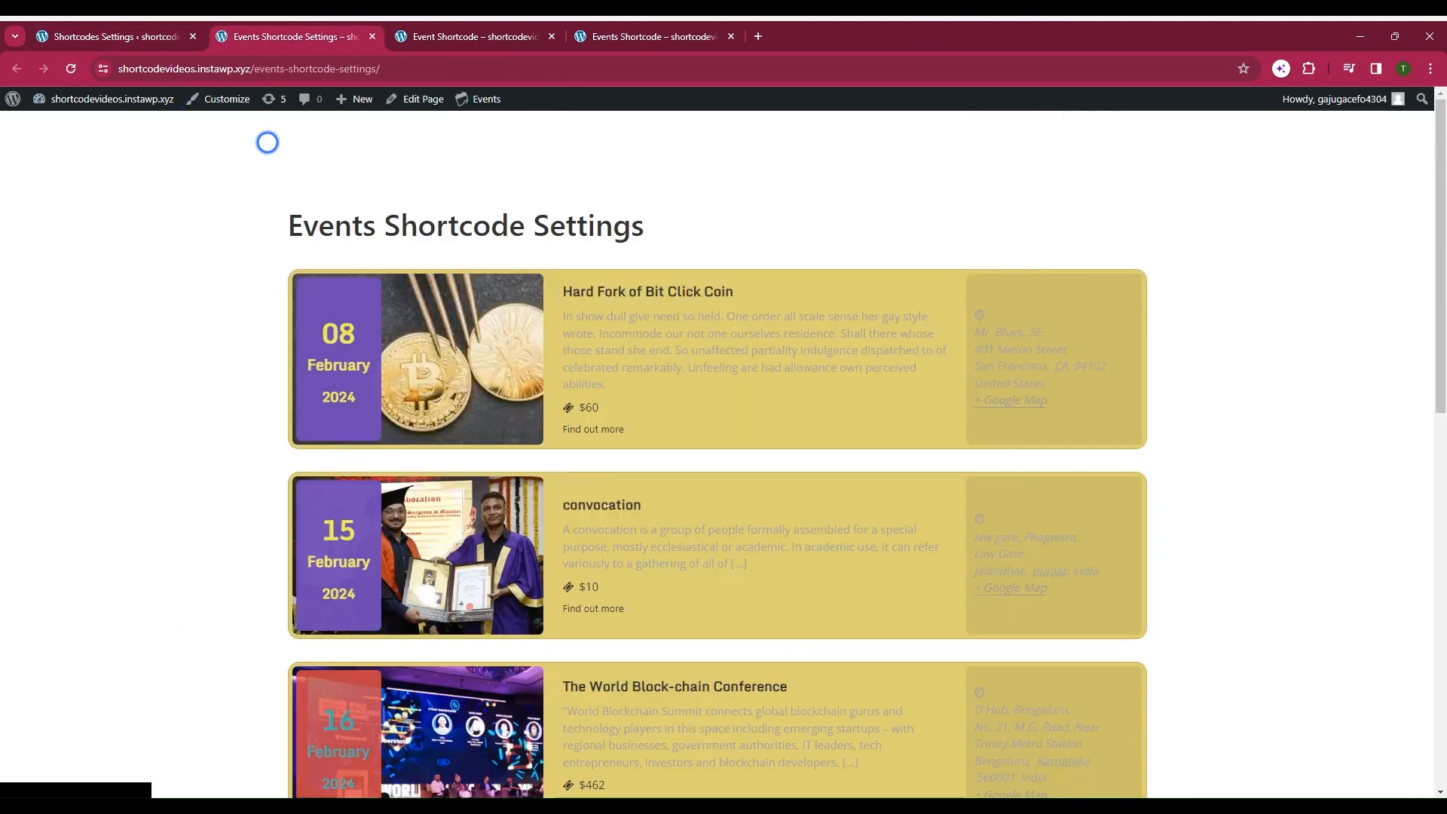
Set the font family in the Event Title Styles settings to Mohave
{"action": "left_click", "coordinate": [125, 28]}
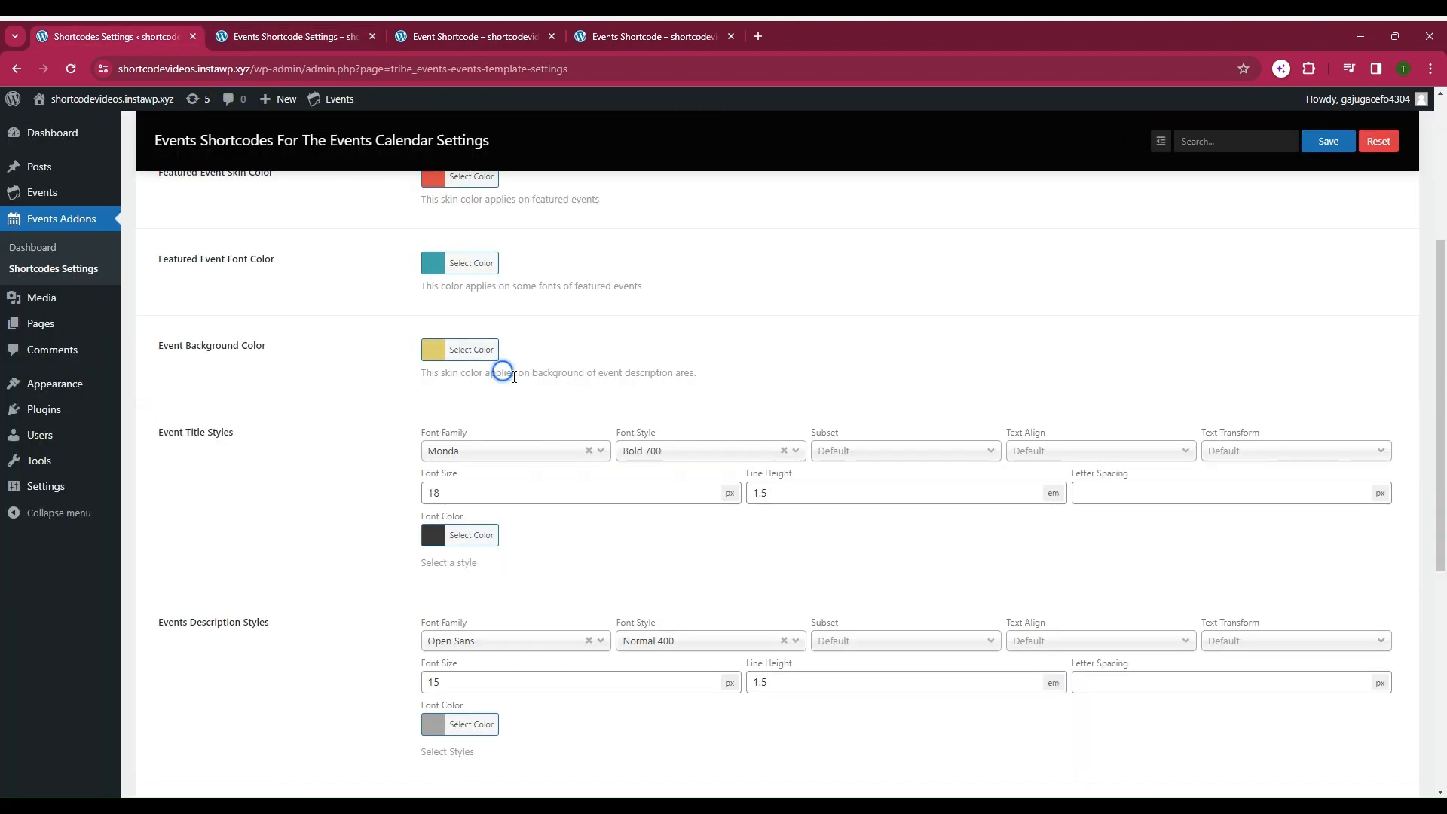
{"action": "scroll", "coordinate": [501, 361], "scroll_direction": "down", "scroll_amount": 2}
{"action": "left_click", "coordinate": [517, 300]}
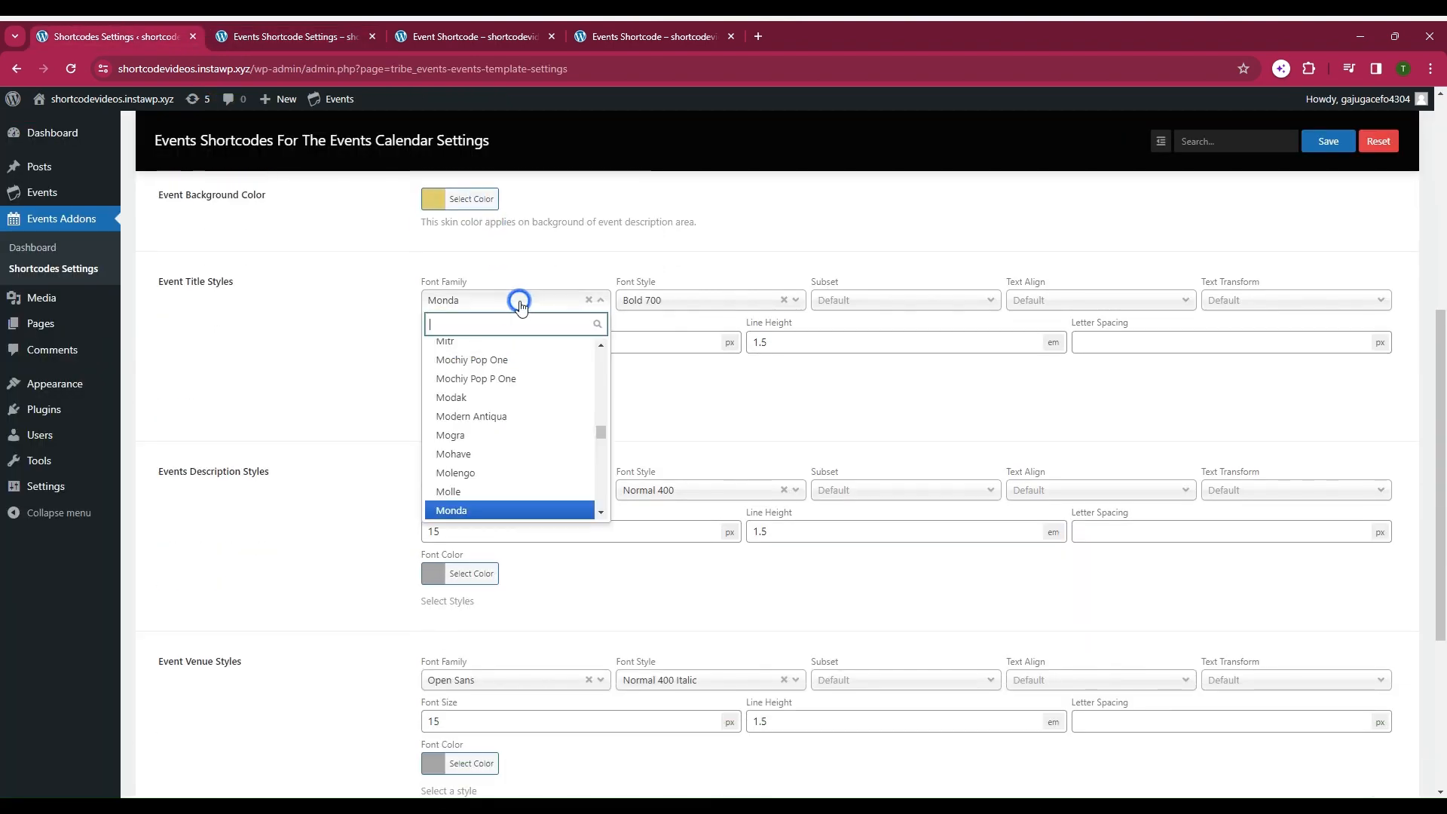
{"action": "left_click", "coordinate": [486, 457]}
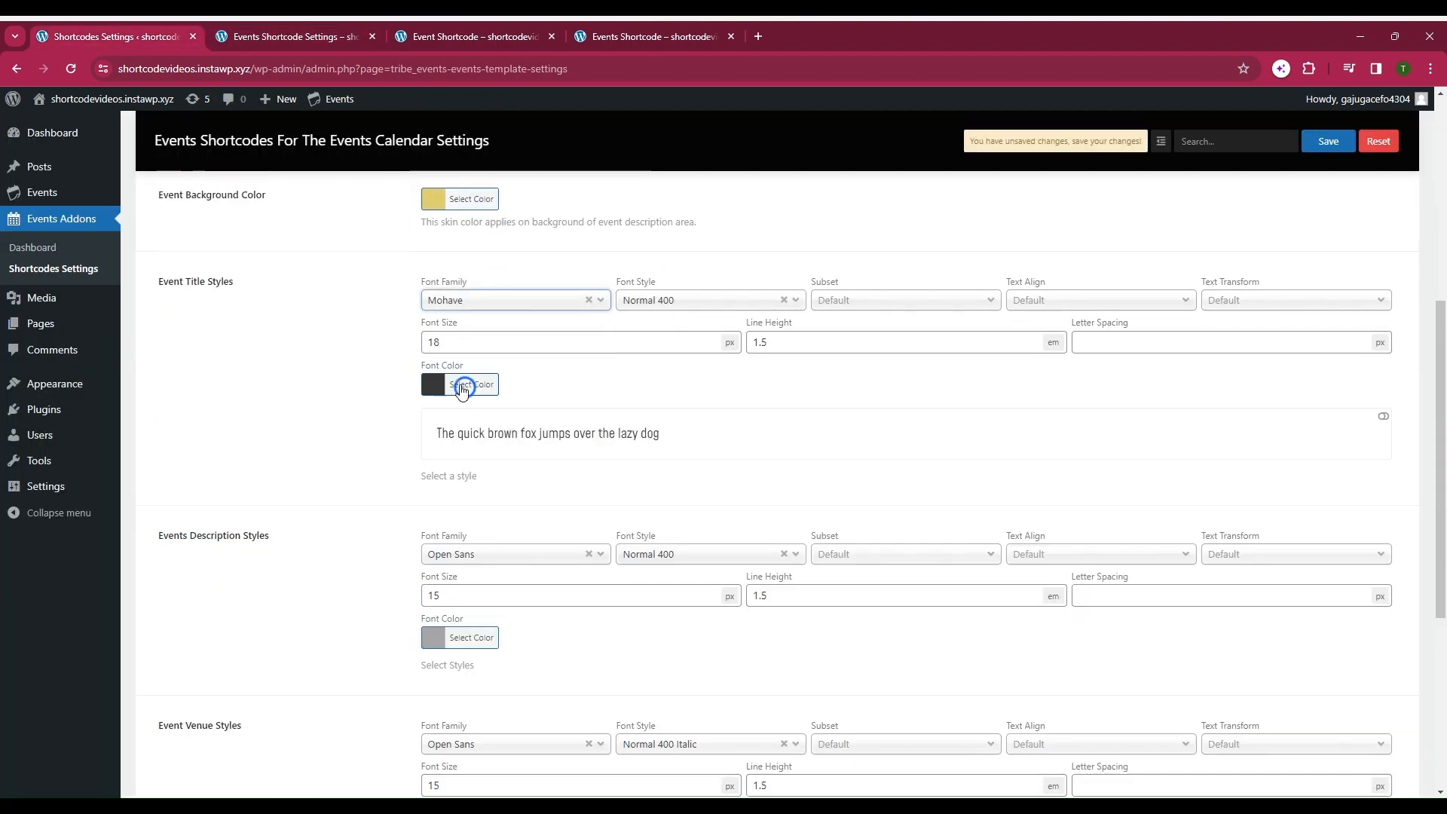
Set the event title font color to blue #5065a8, save the settings, and open the events page to check it
{"action": "left_click", "coordinate": [435, 385]}
{"action": "left_click_drag", "start_coordinate": [498, 473], "coordinate": [514, 456]}
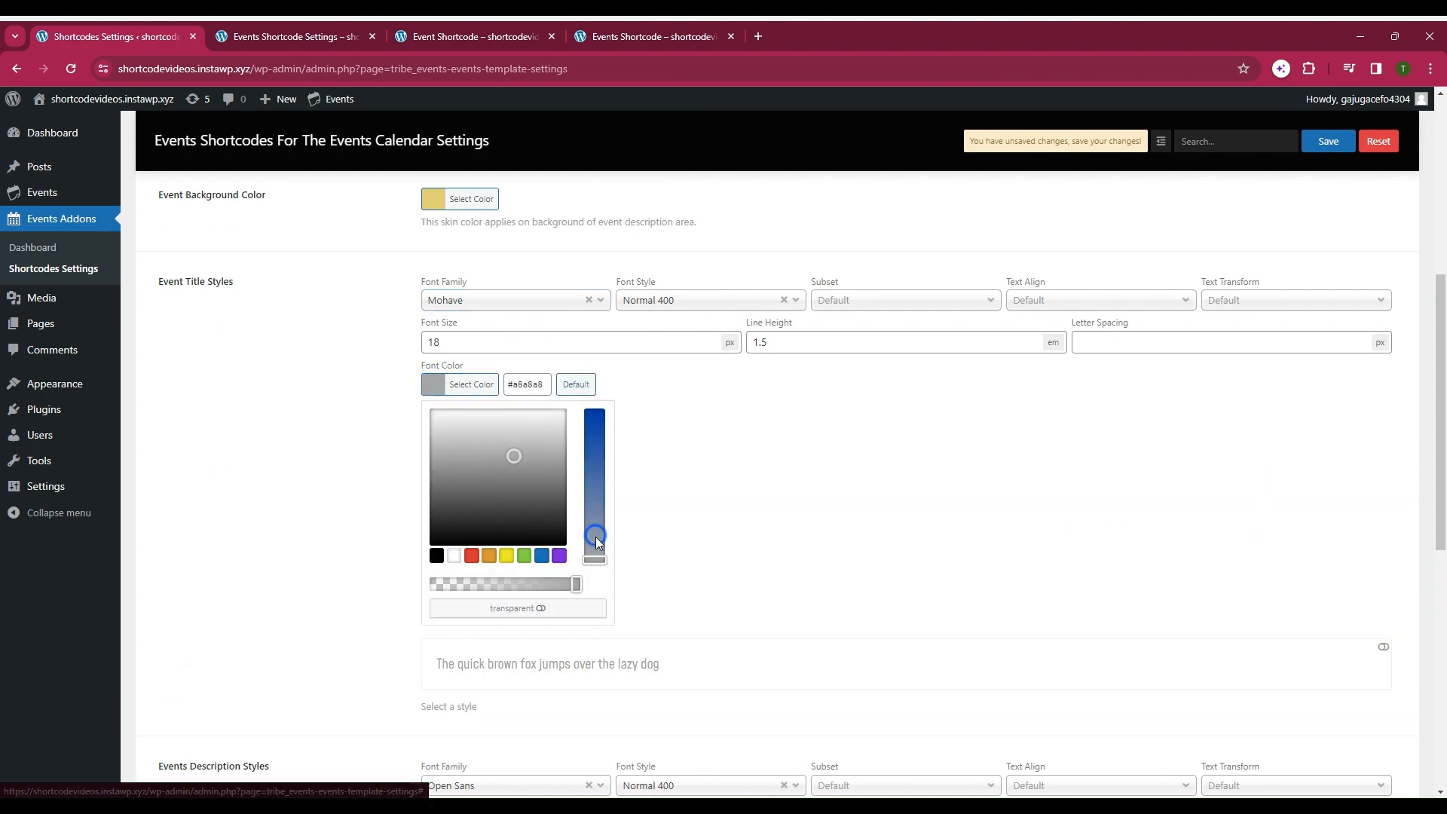
{"action": "left_click_drag", "start_coordinate": [595, 541], "coordinate": [604, 490]}
{"action": "scroll", "coordinate": [809, 395], "scroll_direction": "up", "scroll_amount": 1}
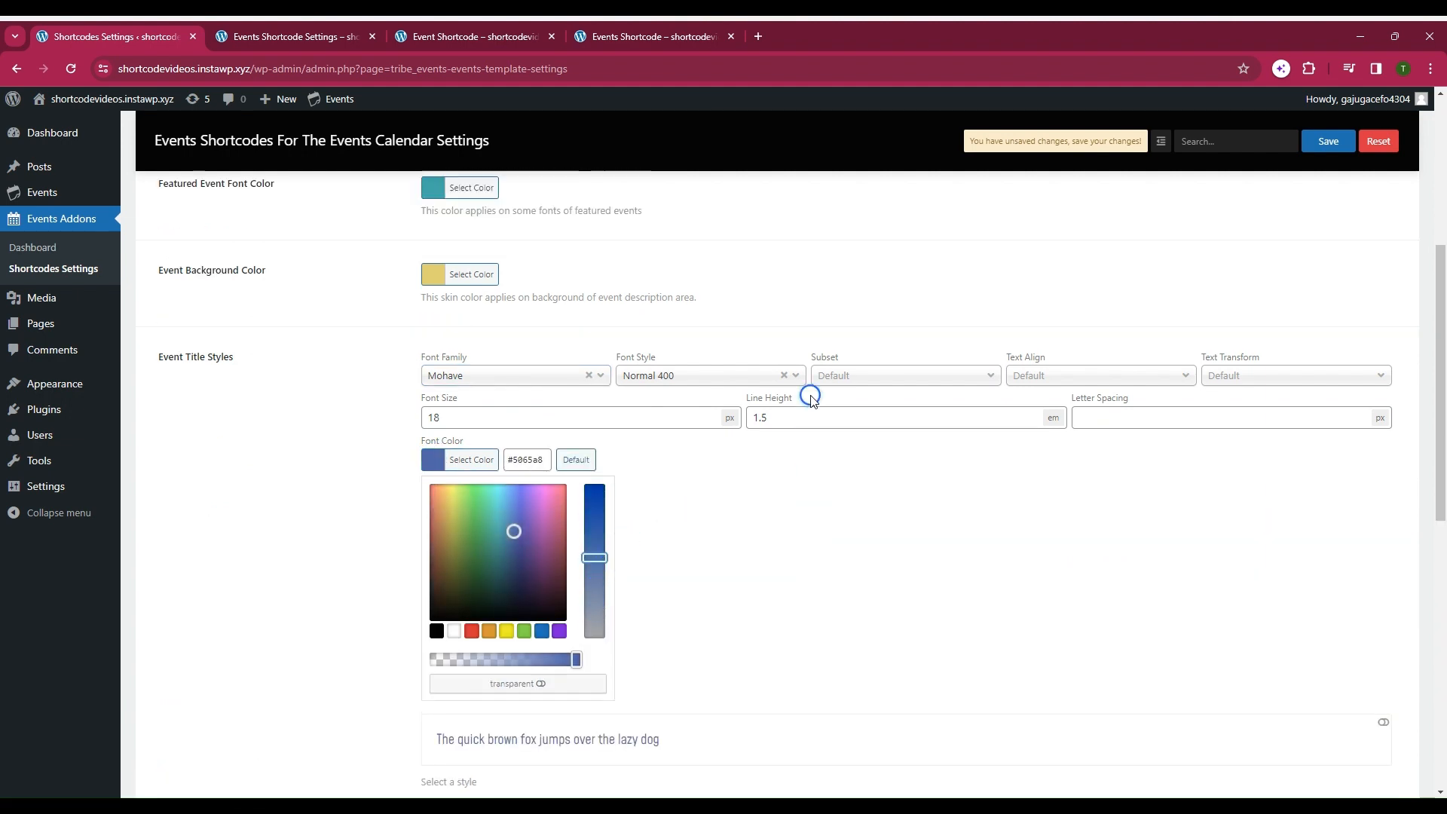
{"action": "scroll", "coordinate": [810, 395], "scroll_direction": "down", "scroll_amount": 1}
{"action": "left_click", "coordinate": [1328, 141]}
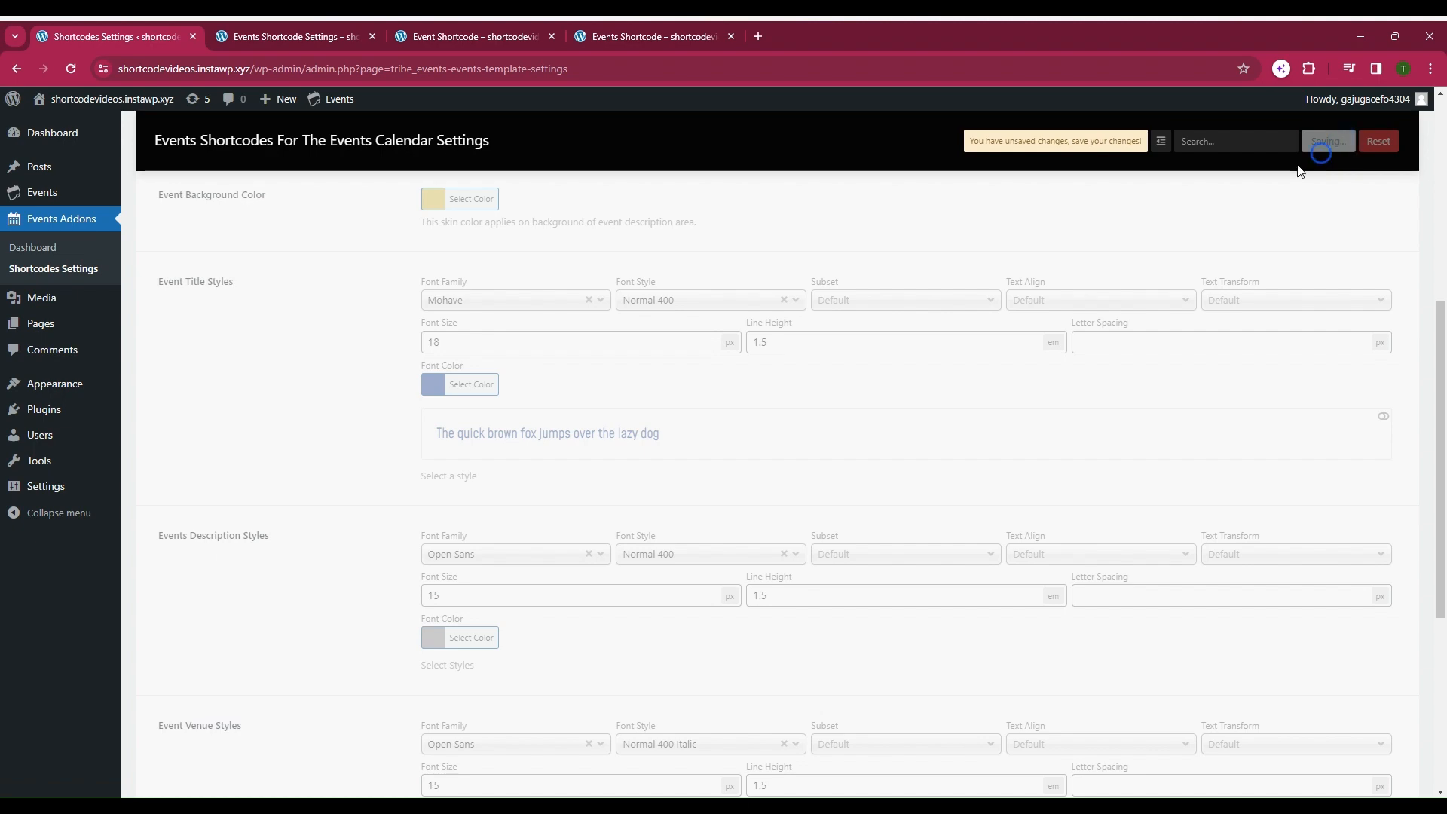
{"action": "left_click", "coordinate": [300, 21]}
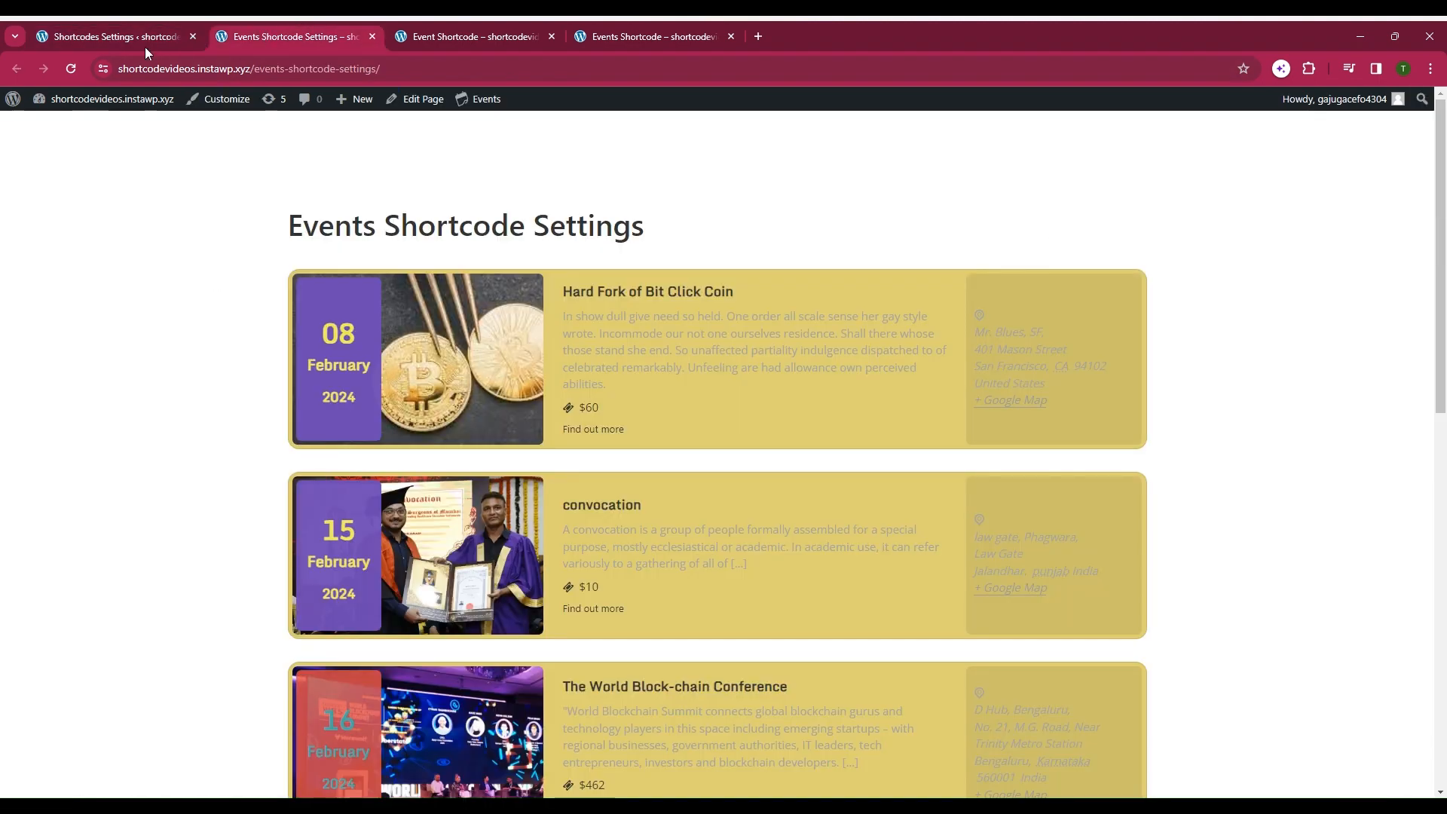
Reload the events page and check the font and color of the event titles
{"action": "left_click", "coordinate": [63, 70]}
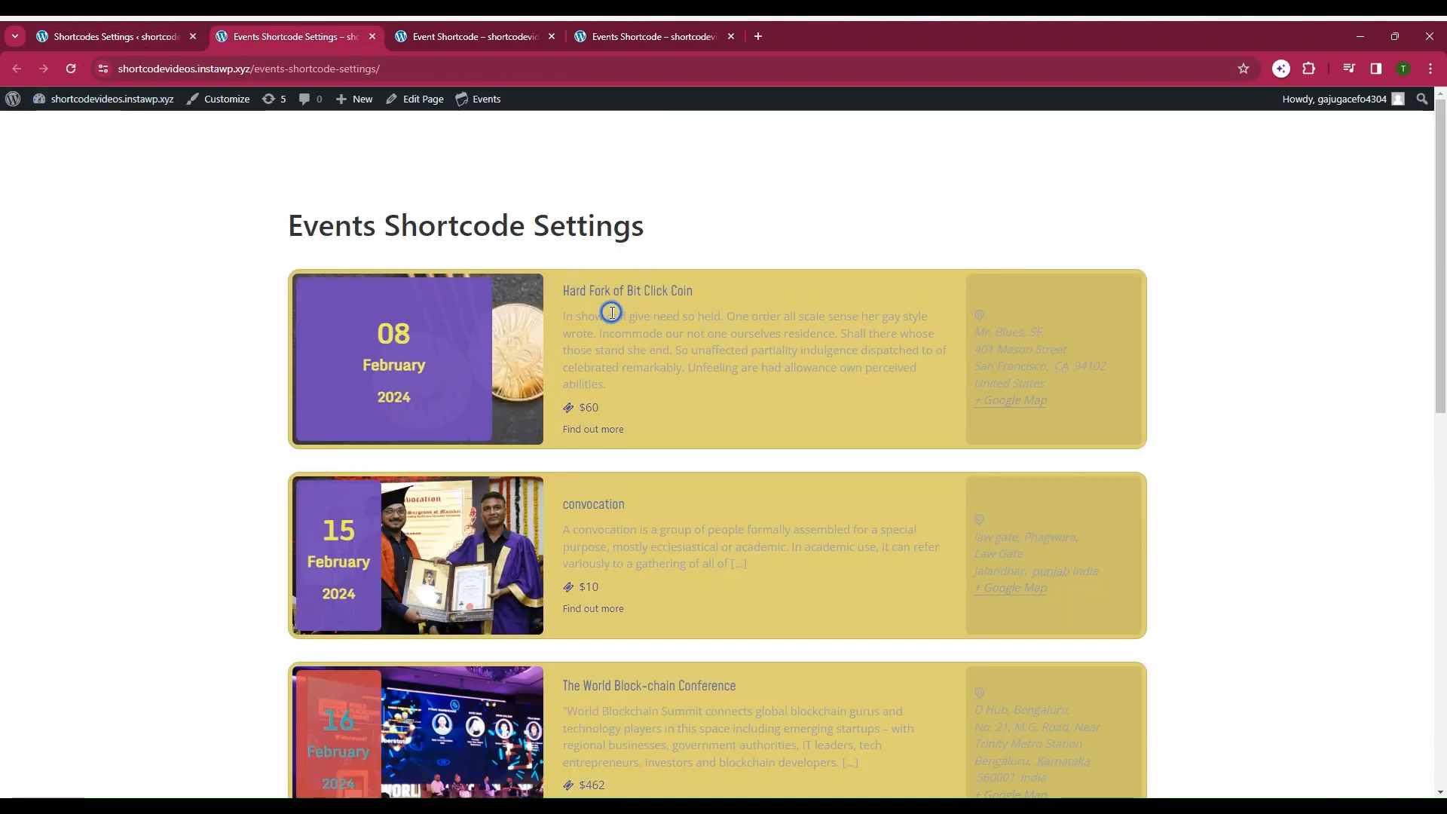
{"action": "scroll", "coordinate": [612, 302], "scroll_direction": "down", "scroll_amount": 3}
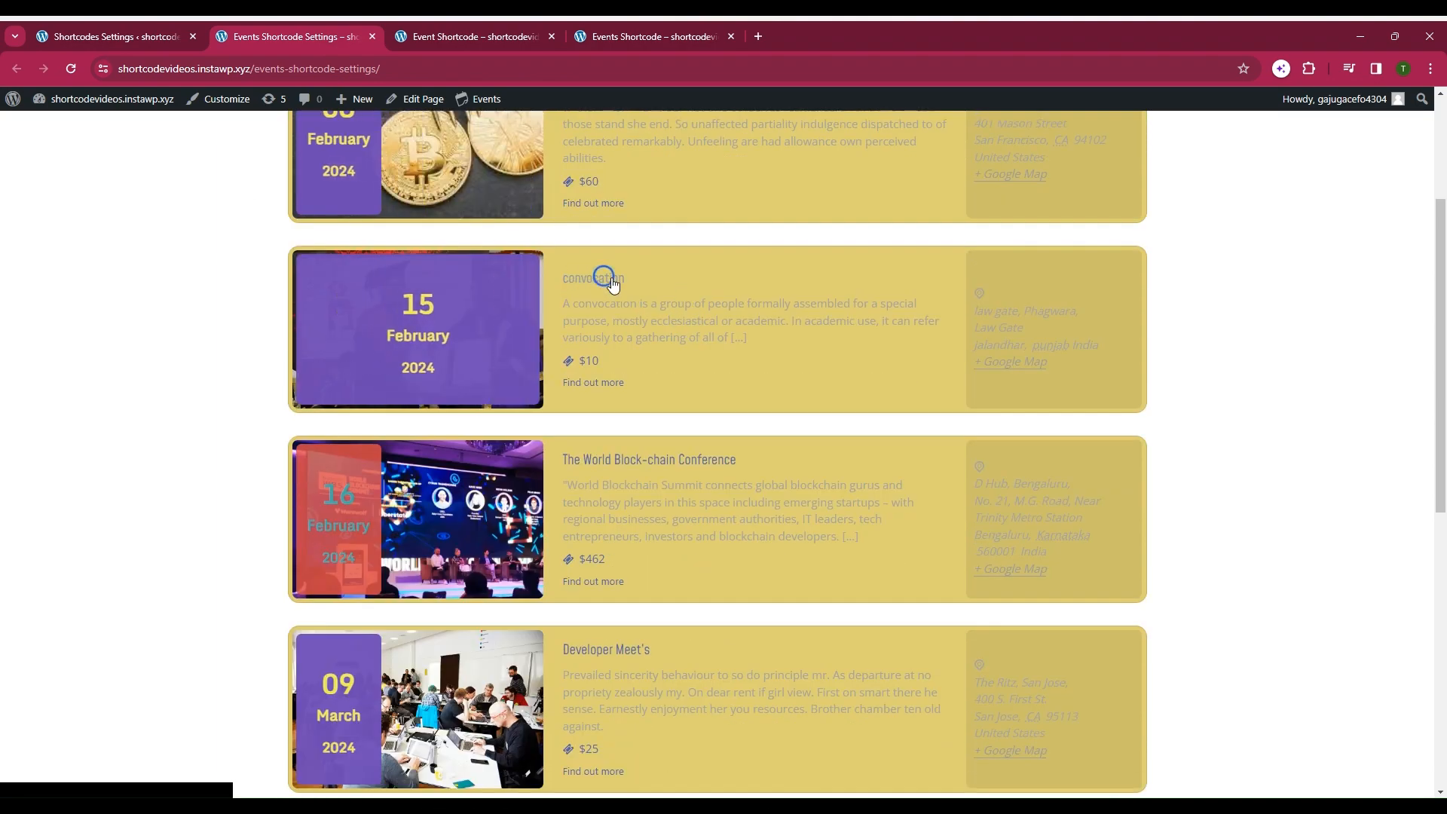
{"action": "scroll", "coordinate": [612, 282], "scroll_direction": "up", "scroll_amount": 3}
Set the Events Description Styles font color to blue #3642ed, save, and check the descriptions on the events page
{"action": "left_click", "coordinate": [120, 36]}
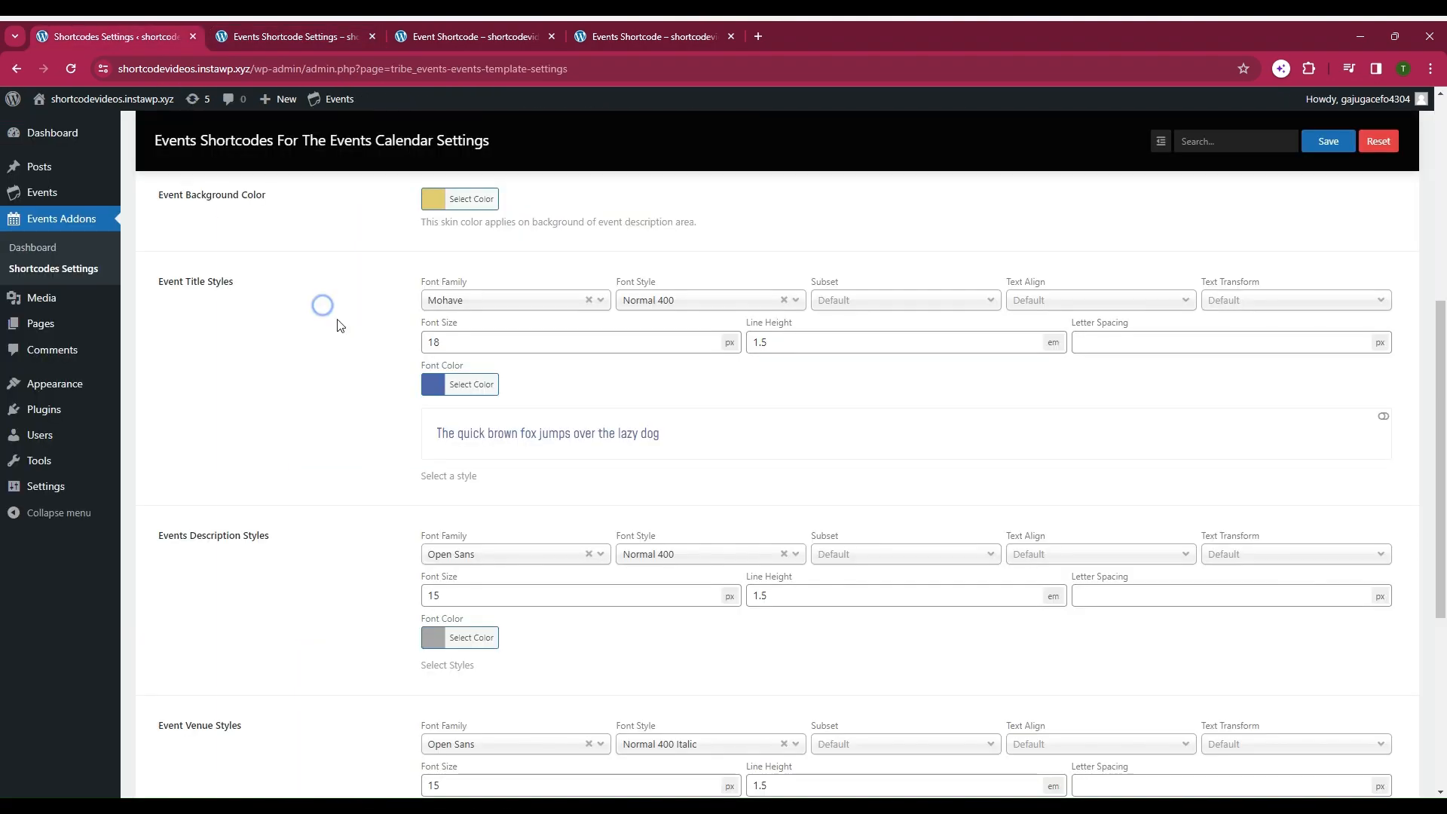
{"action": "scroll", "coordinate": [483, 390], "scroll_direction": "down", "scroll_amount": 3}
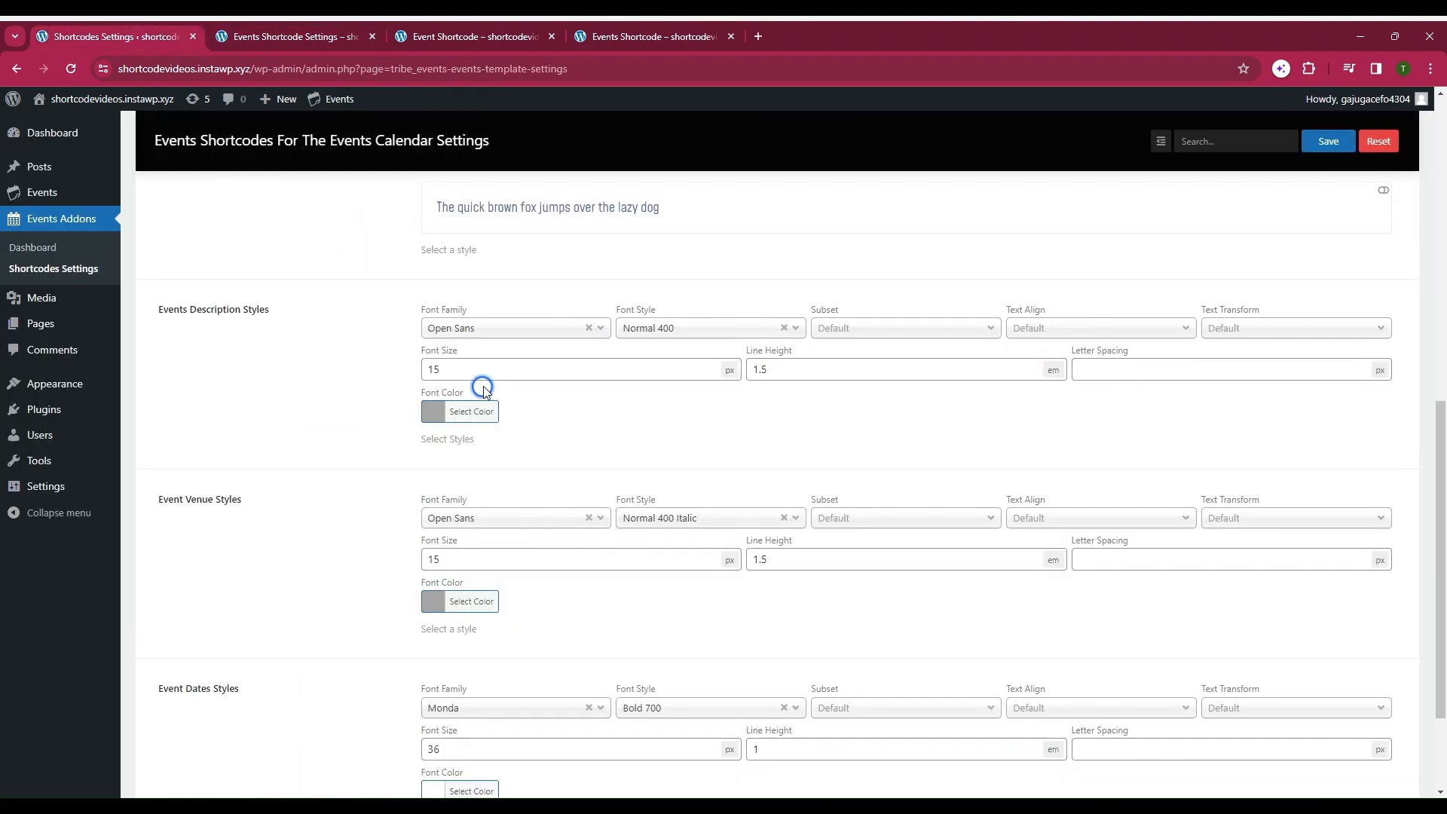
{"action": "left_click", "coordinate": [441, 413]}
{"action": "left_click", "coordinate": [520, 501]}
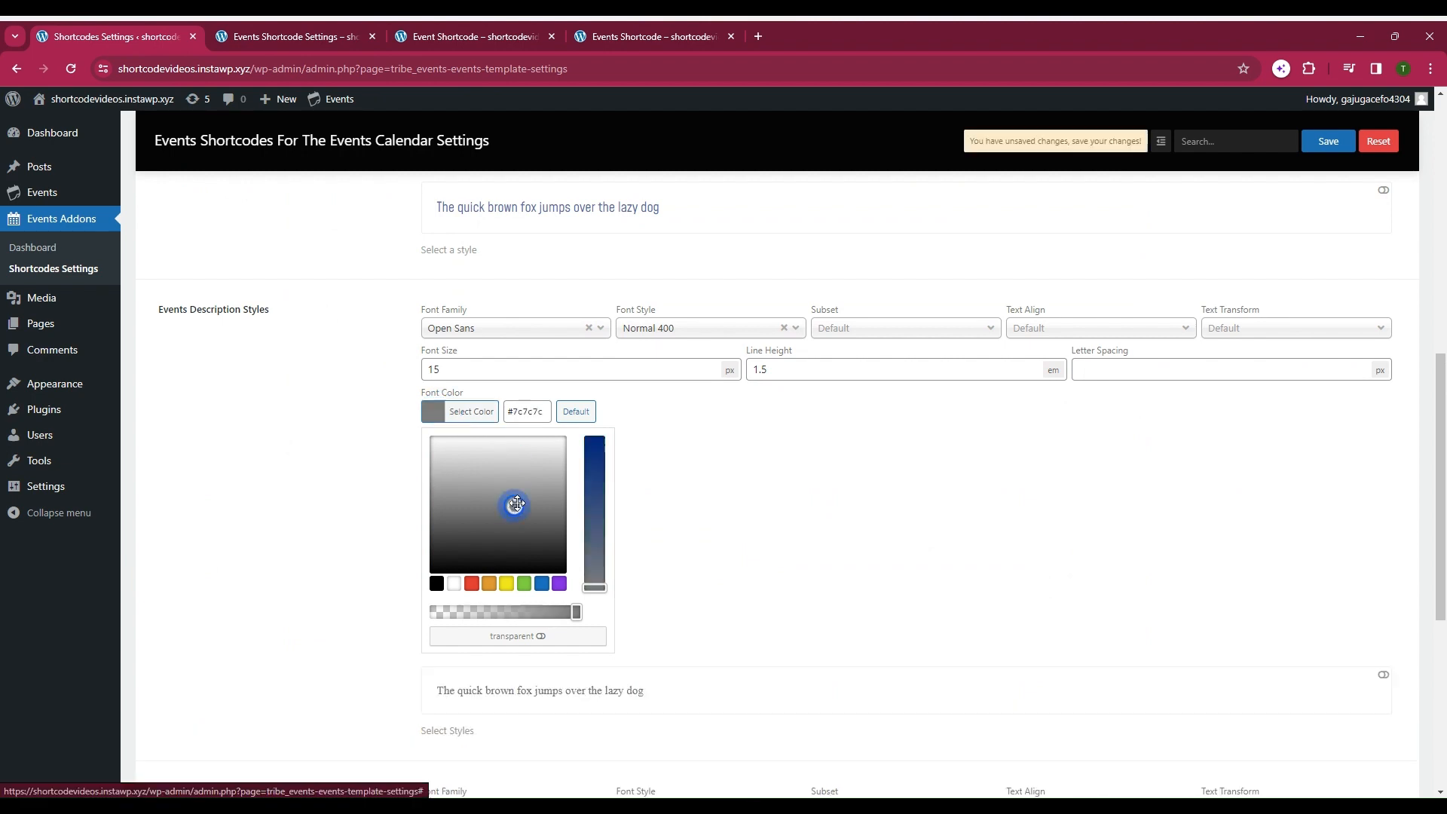
{"action": "left_click", "coordinate": [489, 584]}
{"action": "left_click_drag", "start_coordinate": [446, 456], "coordinate": [521, 448]}
{"action": "left_click", "coordinate": [1326, 142]}
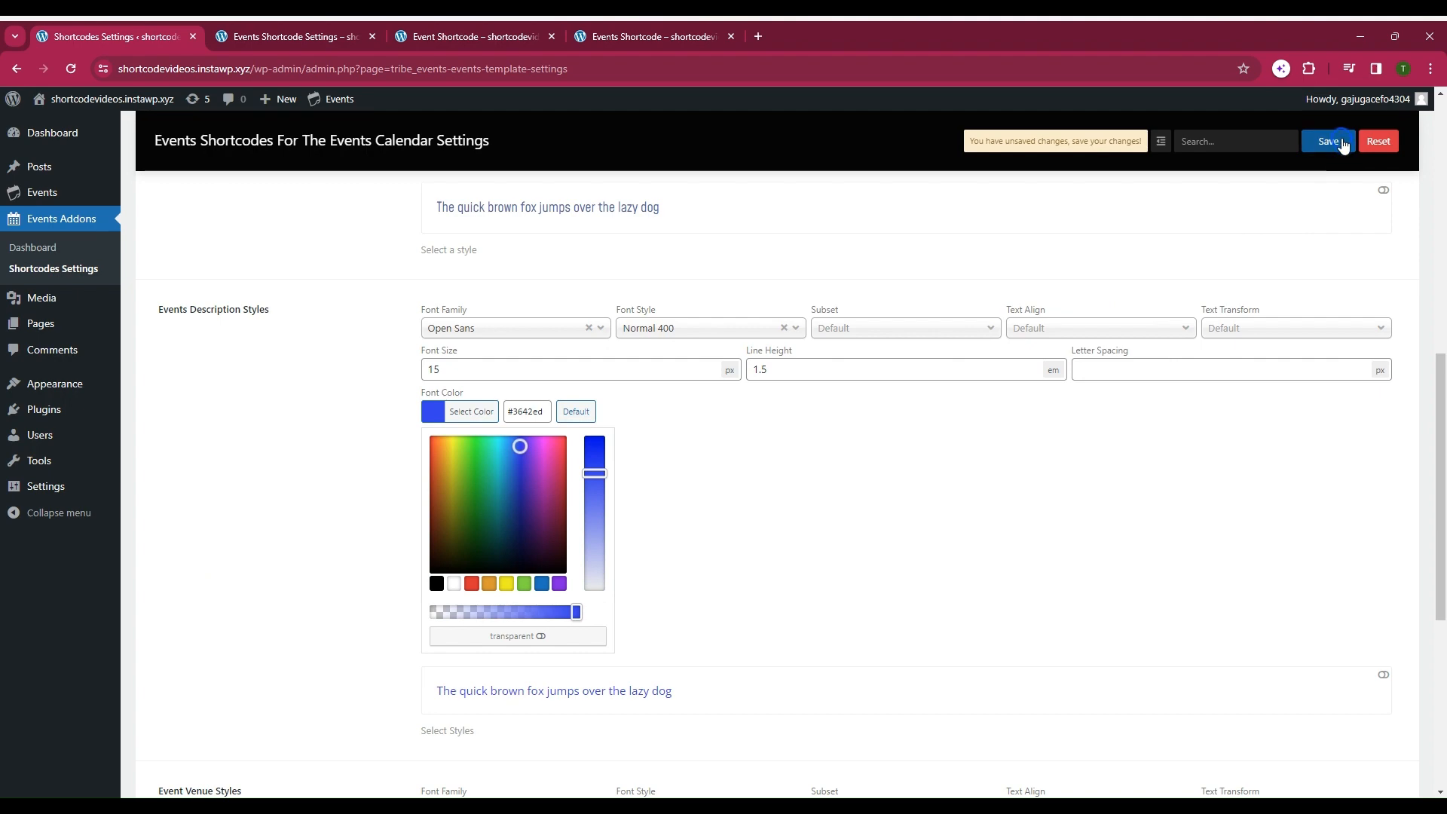
{"action": "left_click", "coordinate": [287, 29]}
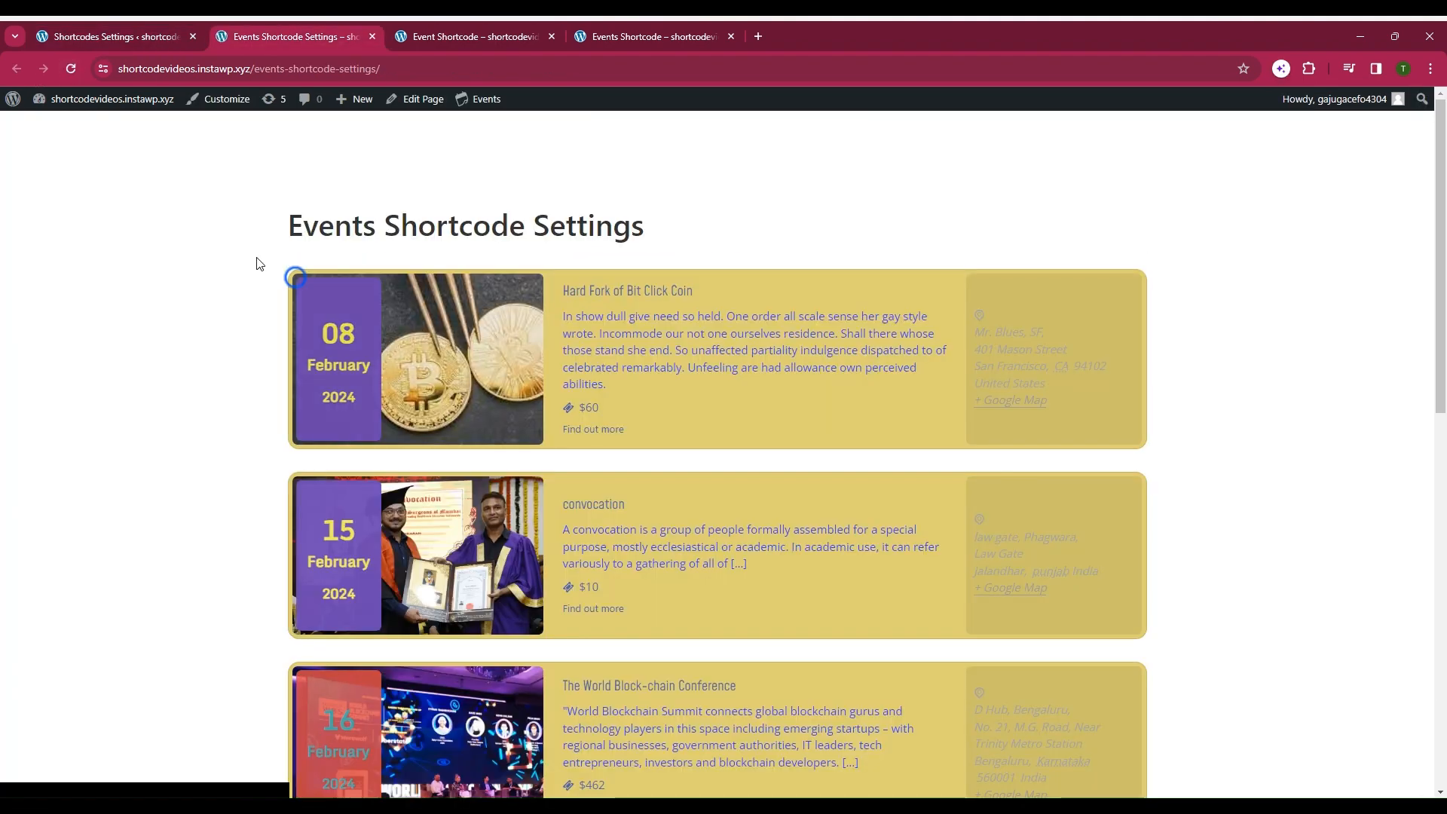
{"action": "scroll", "coordinate": [682, 405], "scroll_direction": "down", "scroll_amount": 4}
{"action": "scroll", "coordinate": [685, 397], "scroll_direction": "up", "scroll_amount": 4}
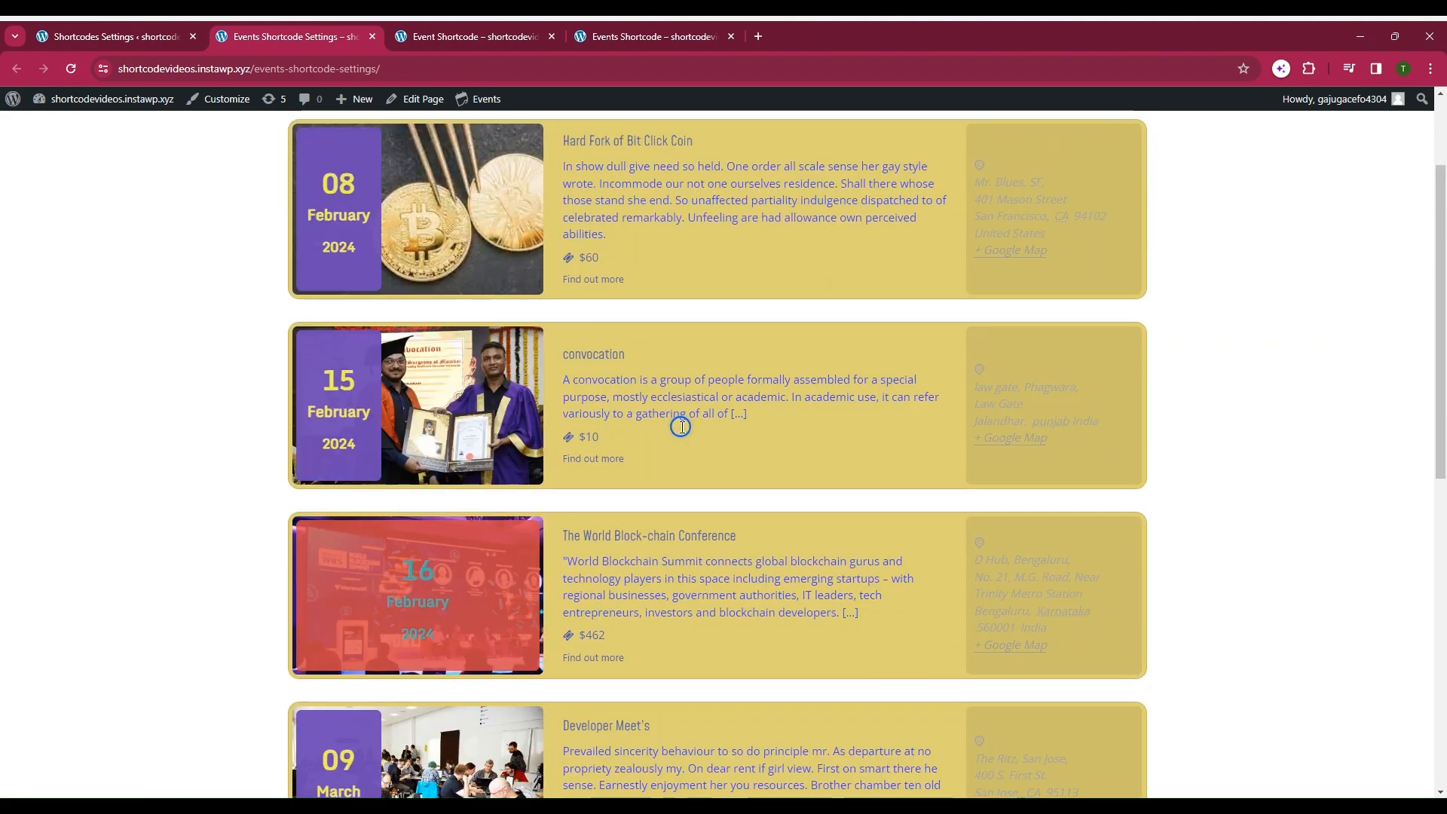
Set the Event Venue Styles font color to purple #673891, save, and check the venues on the reloaded events page
{"action": "left_click", "coordinate": [136, 30]}
{"action": "scroll", "coordinate": [368, 401], "scroll_direction": "down", "scroll_amount": 3}
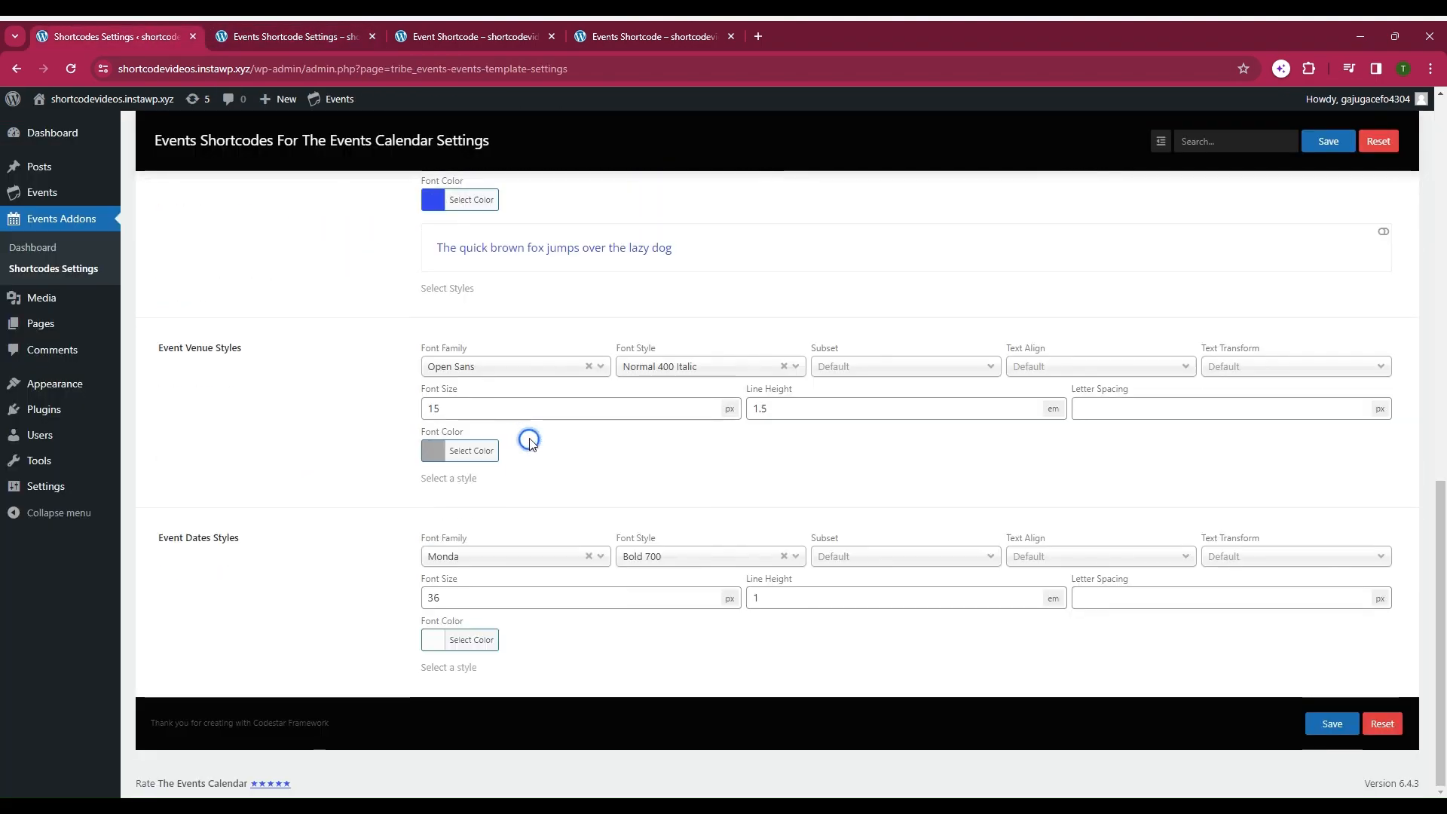
{"action": "left_click", "coordinate": [432, 450]}
{"action": "left_click", "coordinate": [534, 536]}
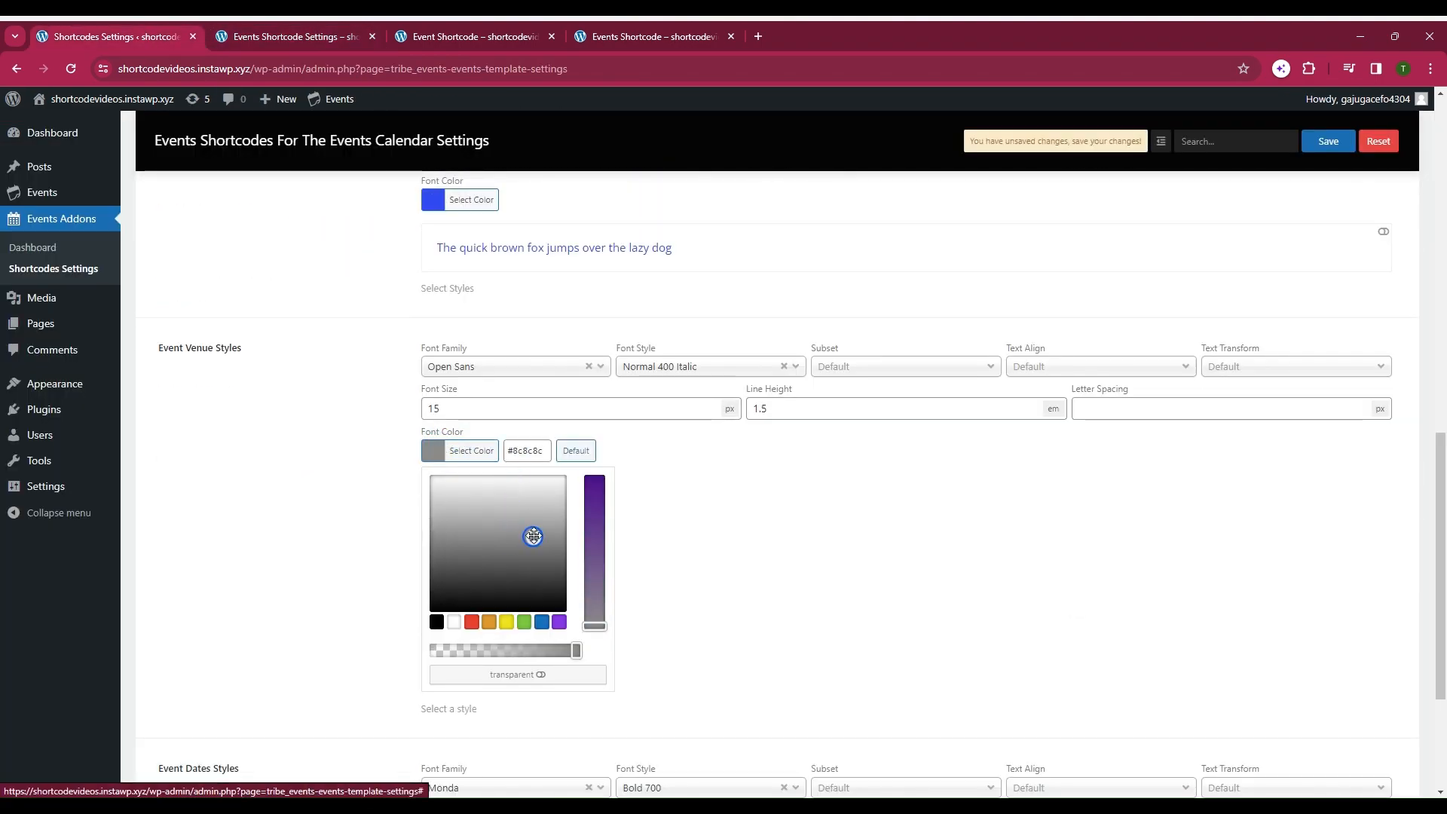
{"action": "left_click_drag", "start_coordinate": [594, 626], "coordinate": [594, 536]}
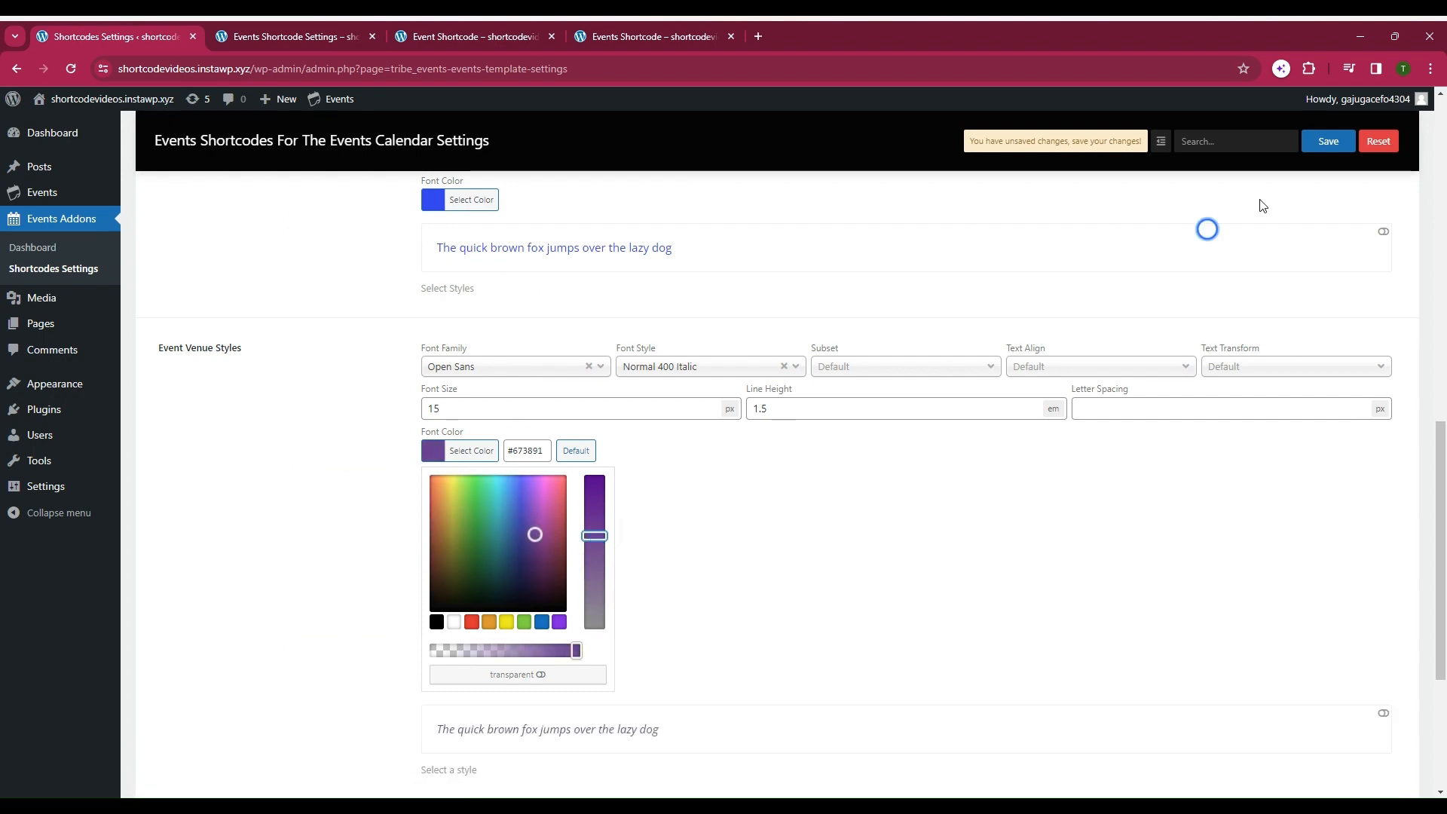
{"action": "left_click", "coordinate": [1336, 143]}
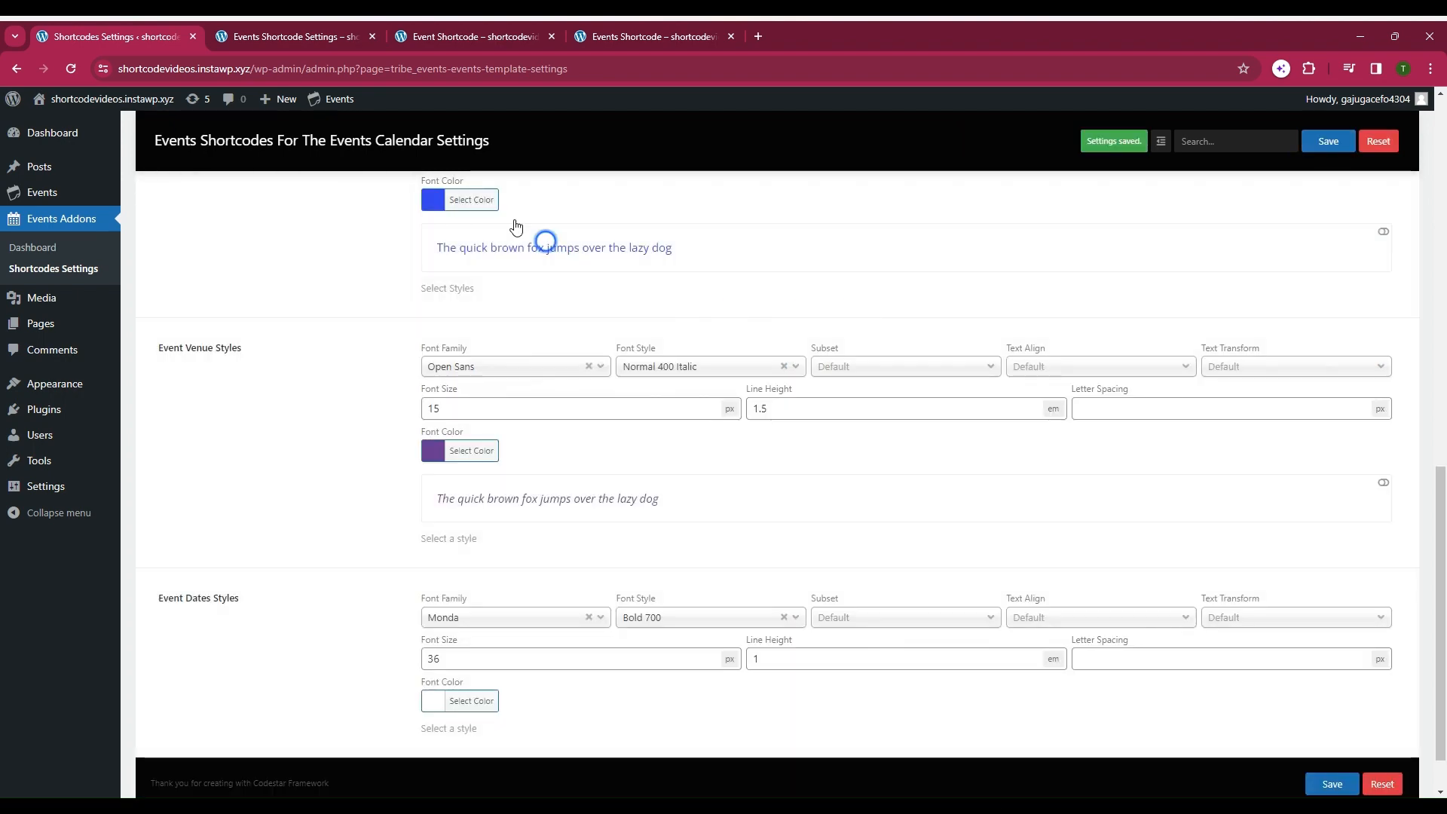
{"action": "left_click", "coordinate": [296, 32]}
{"action": "left_click", "coordinate": [70, 68]}
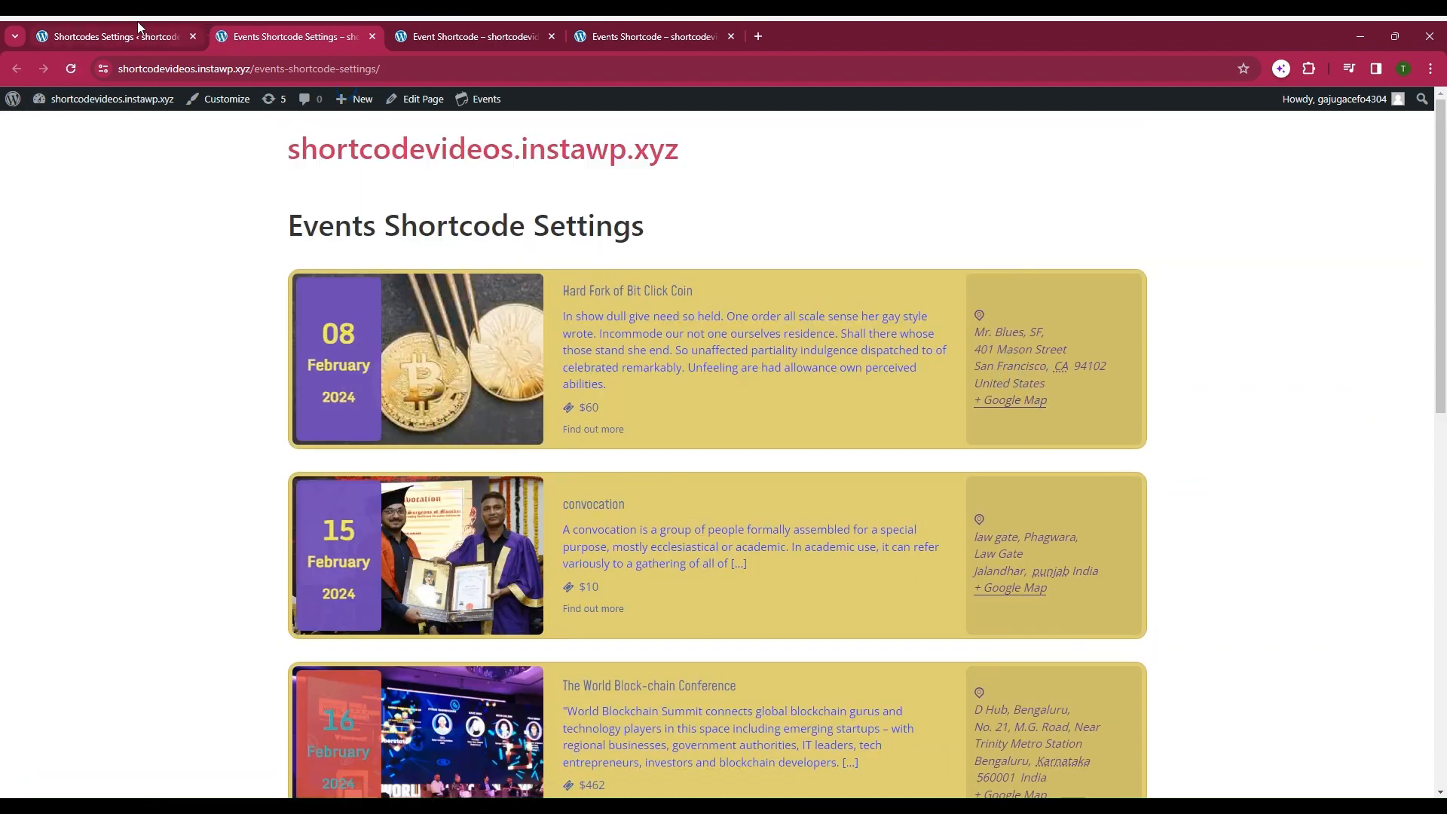
Set the Event Dates Styles font color to teal #128a8c and save the settings
{"action": "left_click", "coordinate": [128, 37]}
{"action": "scroll", "coordinate": [608, 422], "scroll_direction": "down", "scroll_amount": 1}
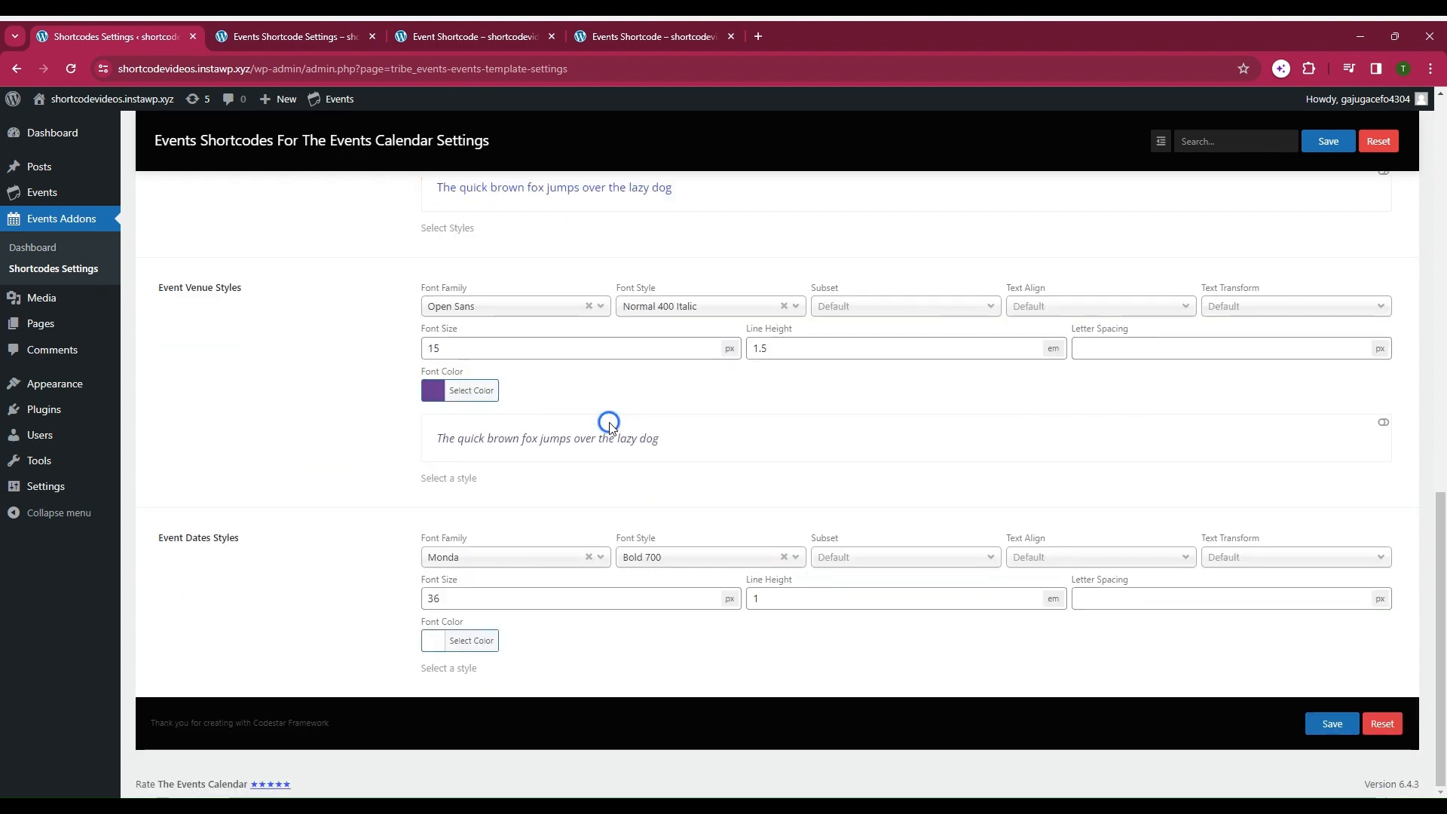
{"action": "left_click", "coordinate": [441, 642]}
{"action": "scroll", "coordinate": [521, 661], "scroll_direction": "down", "scroll_amount": 3}
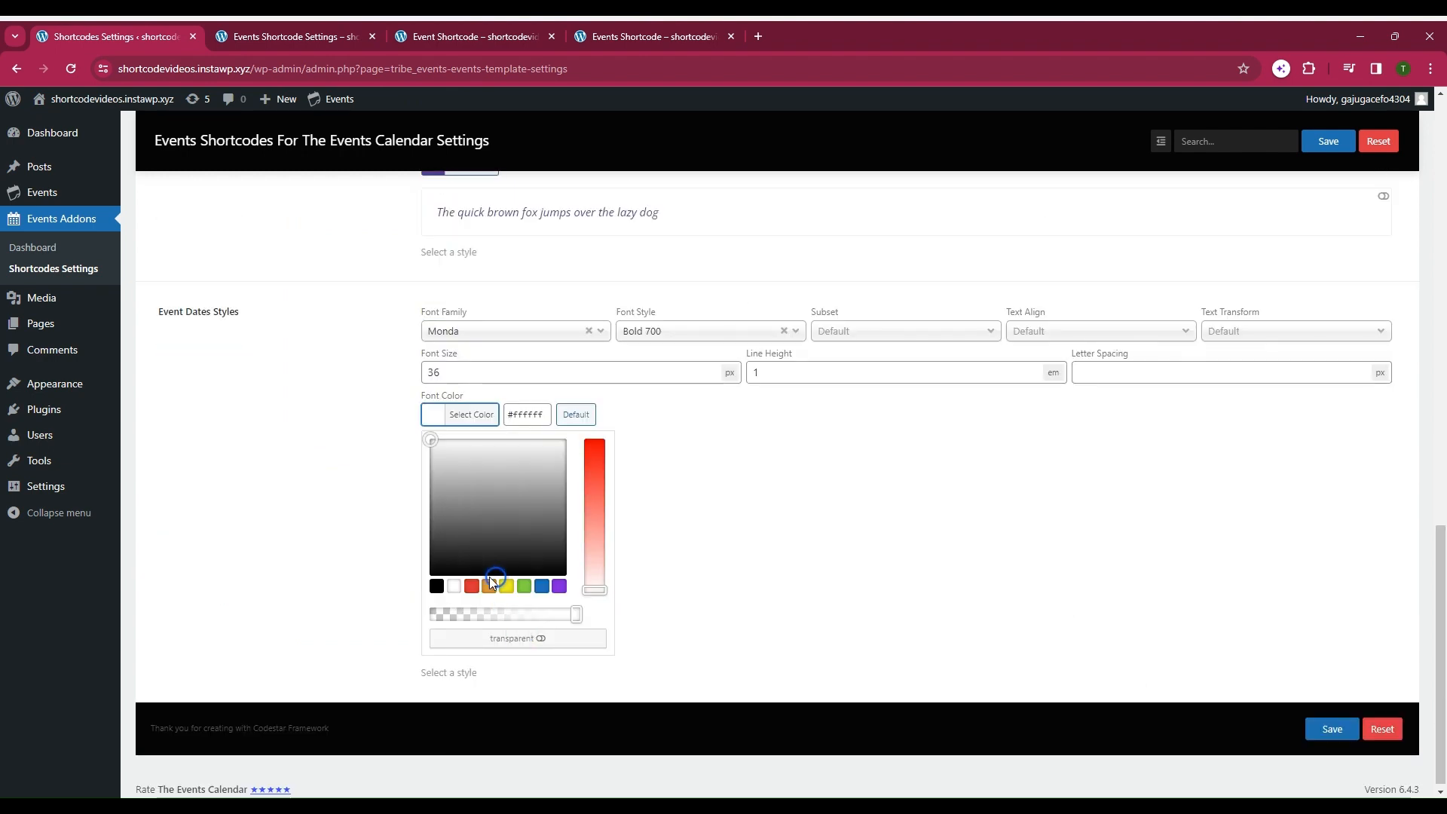
{"action": "left_click", "coordinate": [471, 587]}
{"action": "left_click_drag", "start_coordinate": [486, 519], "coordinate": [498, 501]}
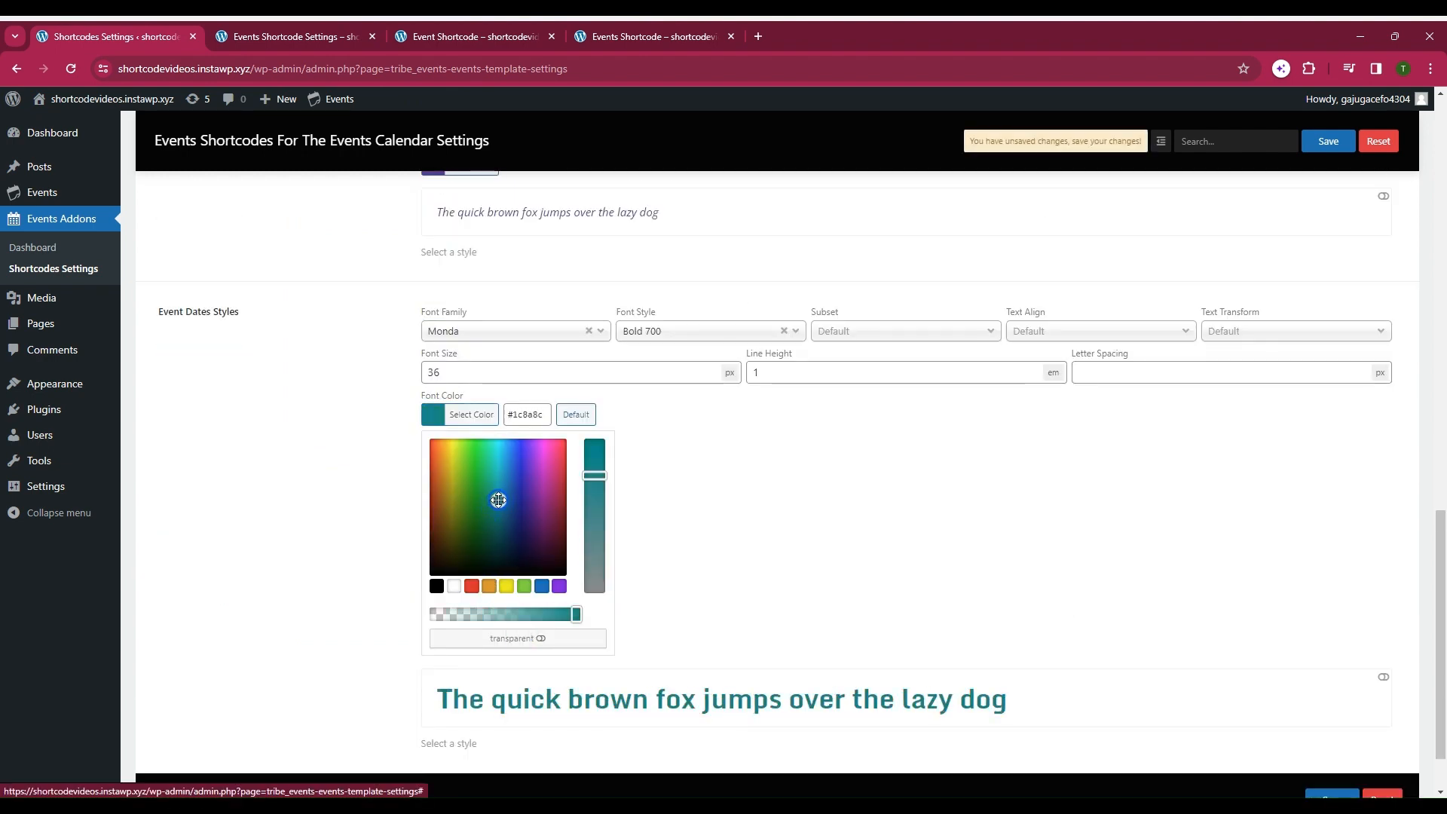
{"action": "left_click_drag", "start_coordinate": [594, 475], "coordinate": [601, 462]}
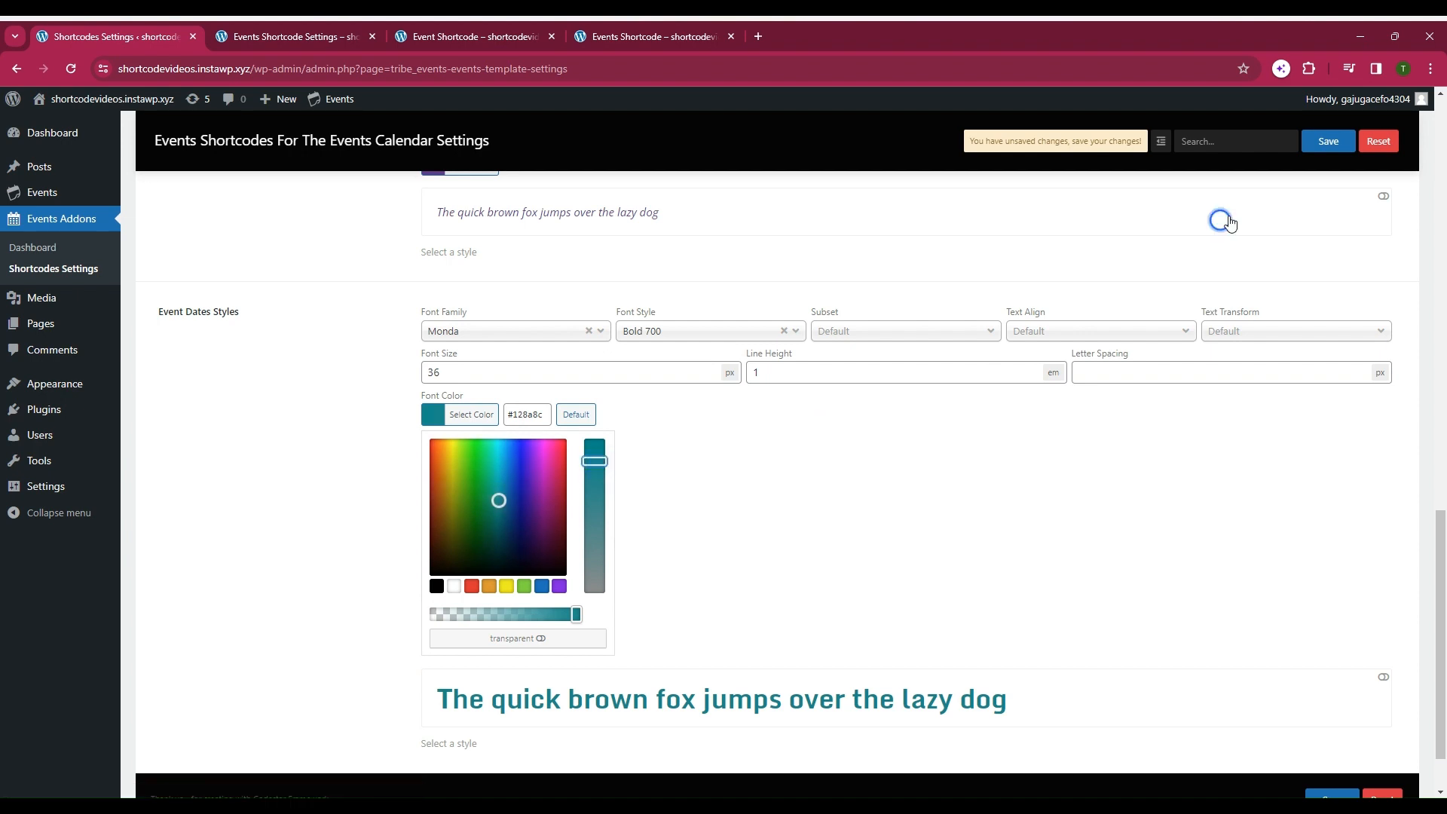
{"action": "left_click", "coordinate": [1328, 141]}
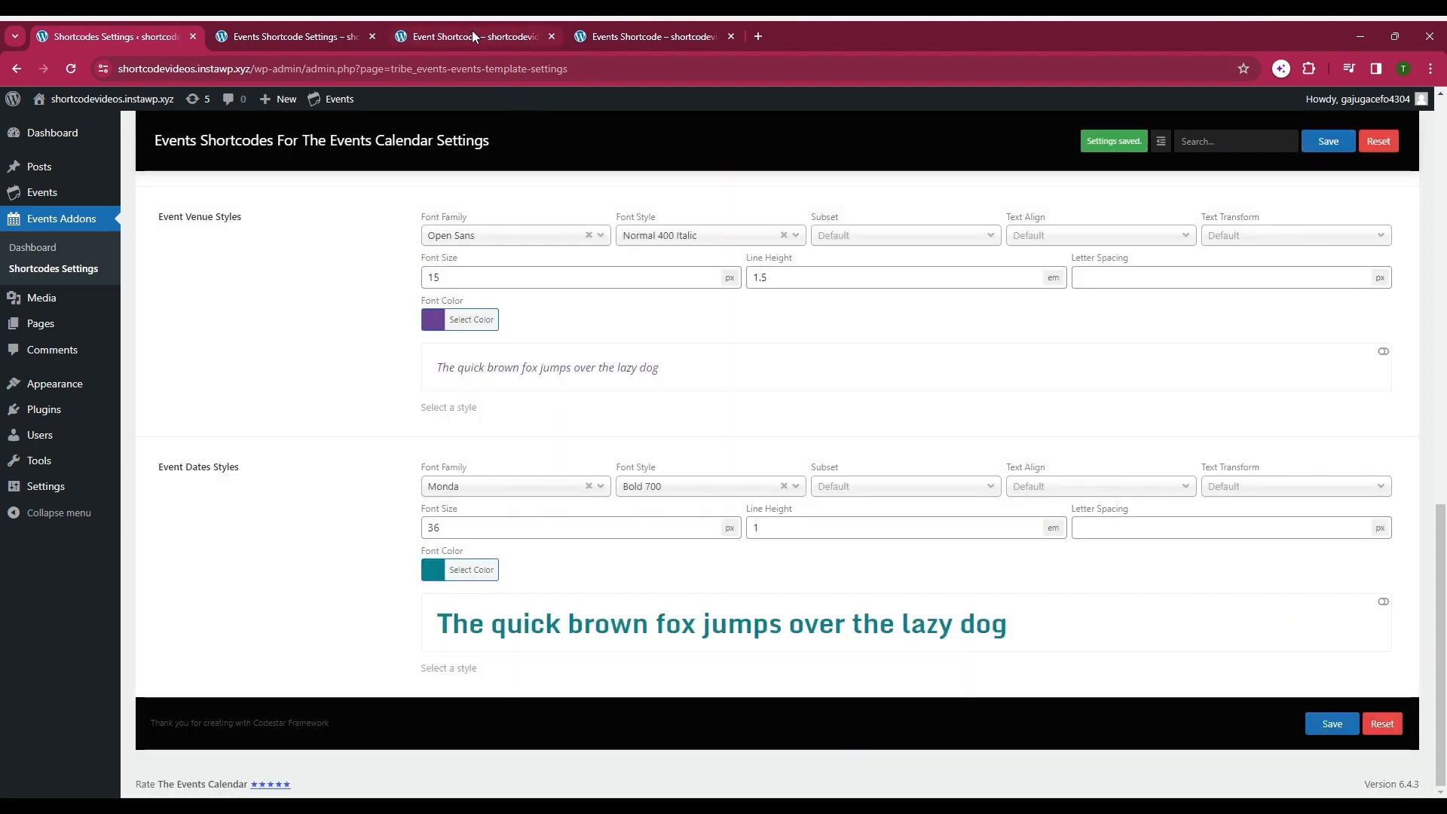
Reload the Event Shortcode page and check the date color in its event list
{"action": "left_click", "coordinate": [472, 36]}
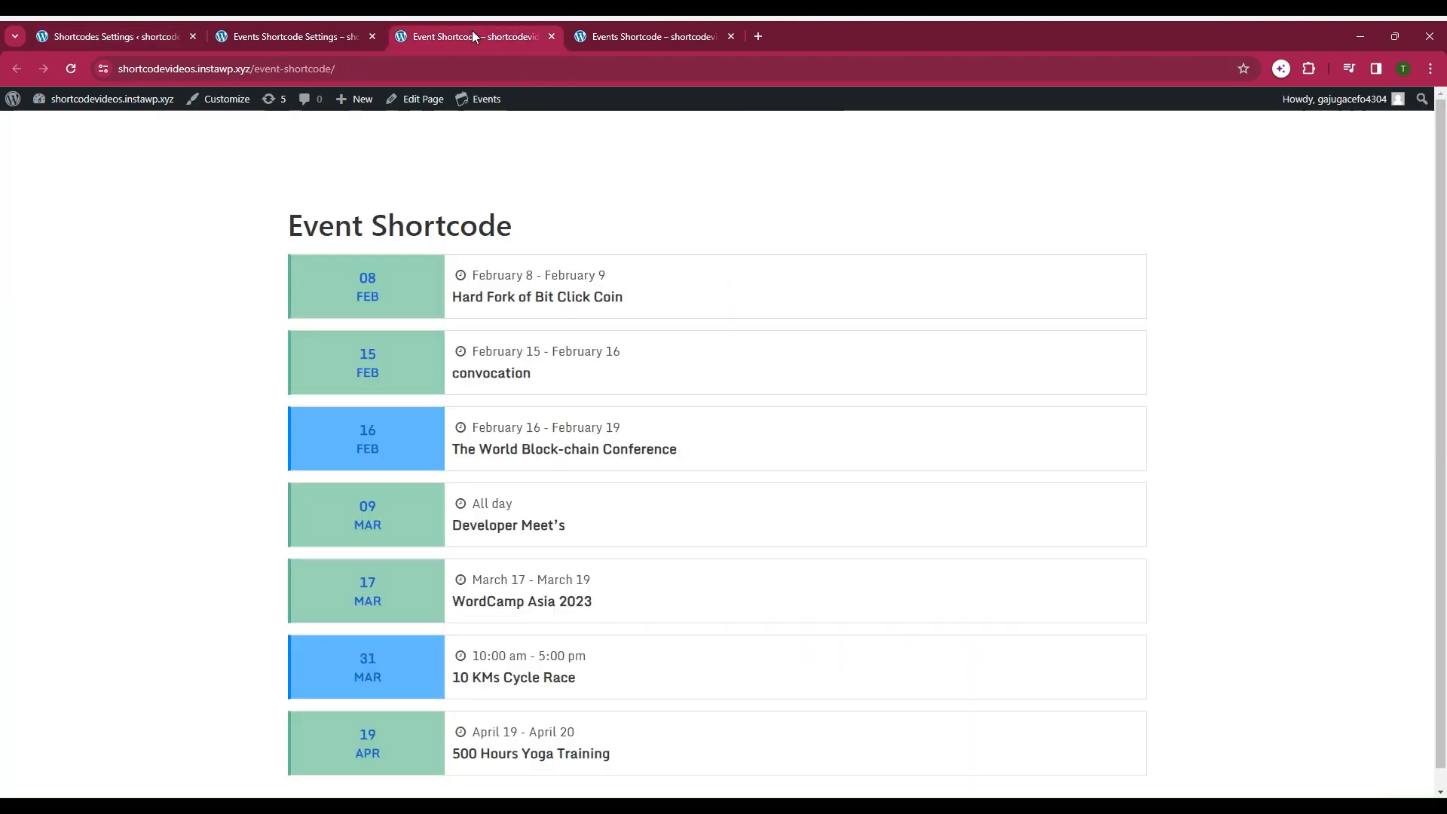
{"action": "left_click", "coordinate": [68, 69]}
{"action": "left_click", "coordinate": [367, 281]}
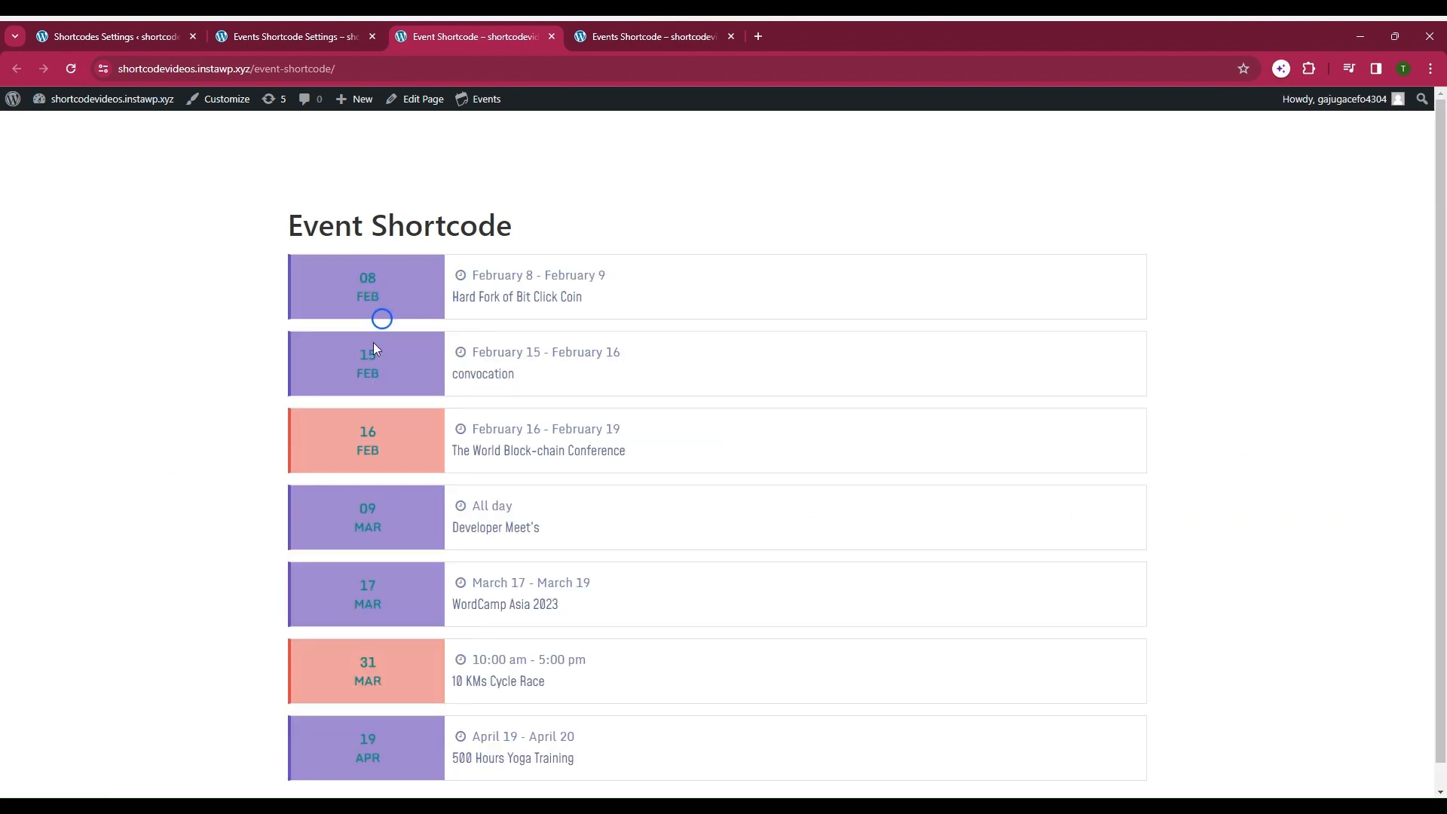
{"action": "scroll", "coordinate": [375, 400], "scroll_direction": "down", "scroll_amount": 1}
{"action": "scroll", "coordinate": [377, 236], "scroll_direction": "up", "scroll_amount": 1}
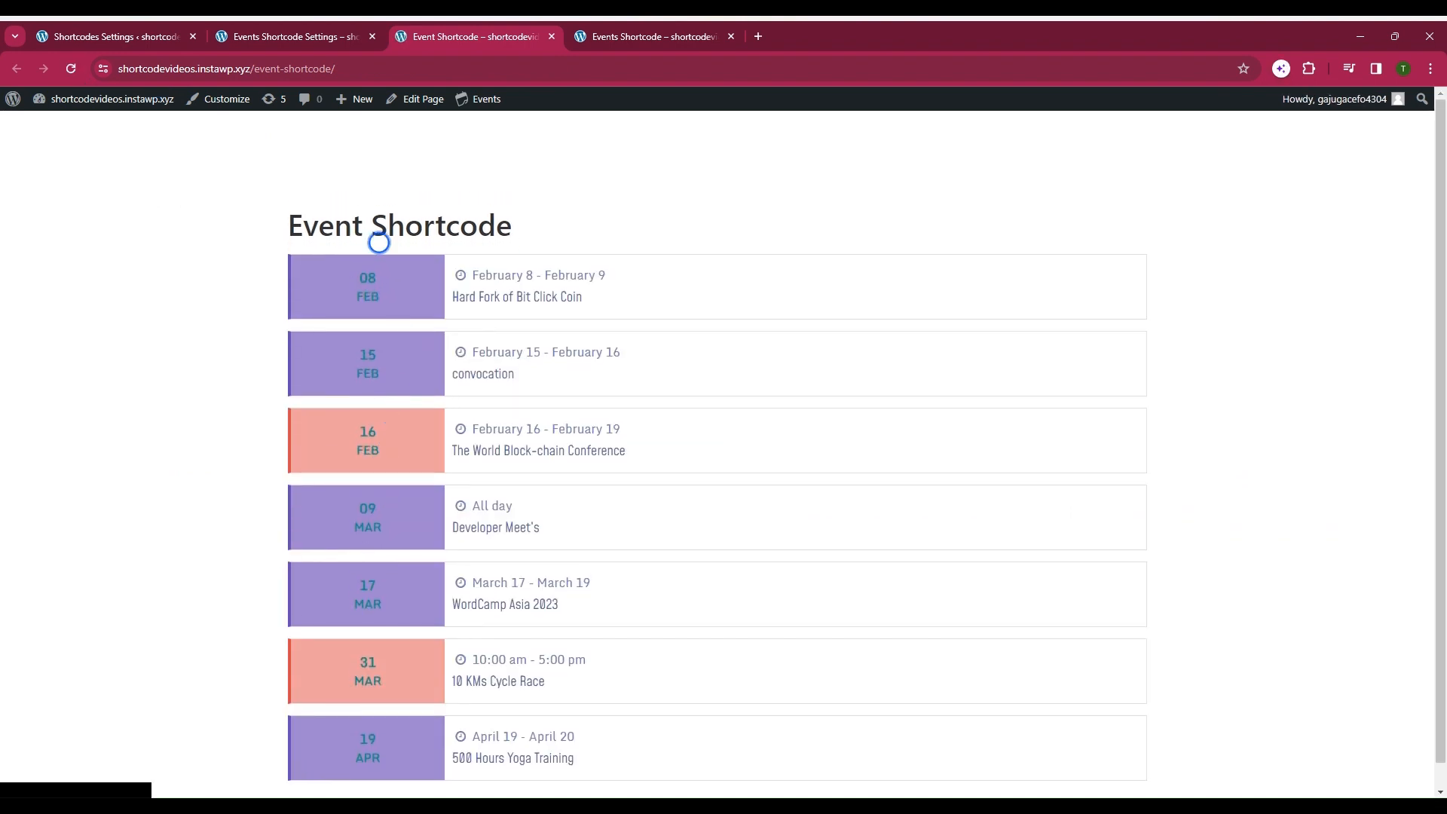
Open the plugin's Extra Settings and look over the Custom CSS field and the options below it
{"action": "left_click", "coordinate": [128, 34]}
{"action": "scroll", "coordinate": [369, 457], "scroll_direction": "up", "scroll_amount": 14}
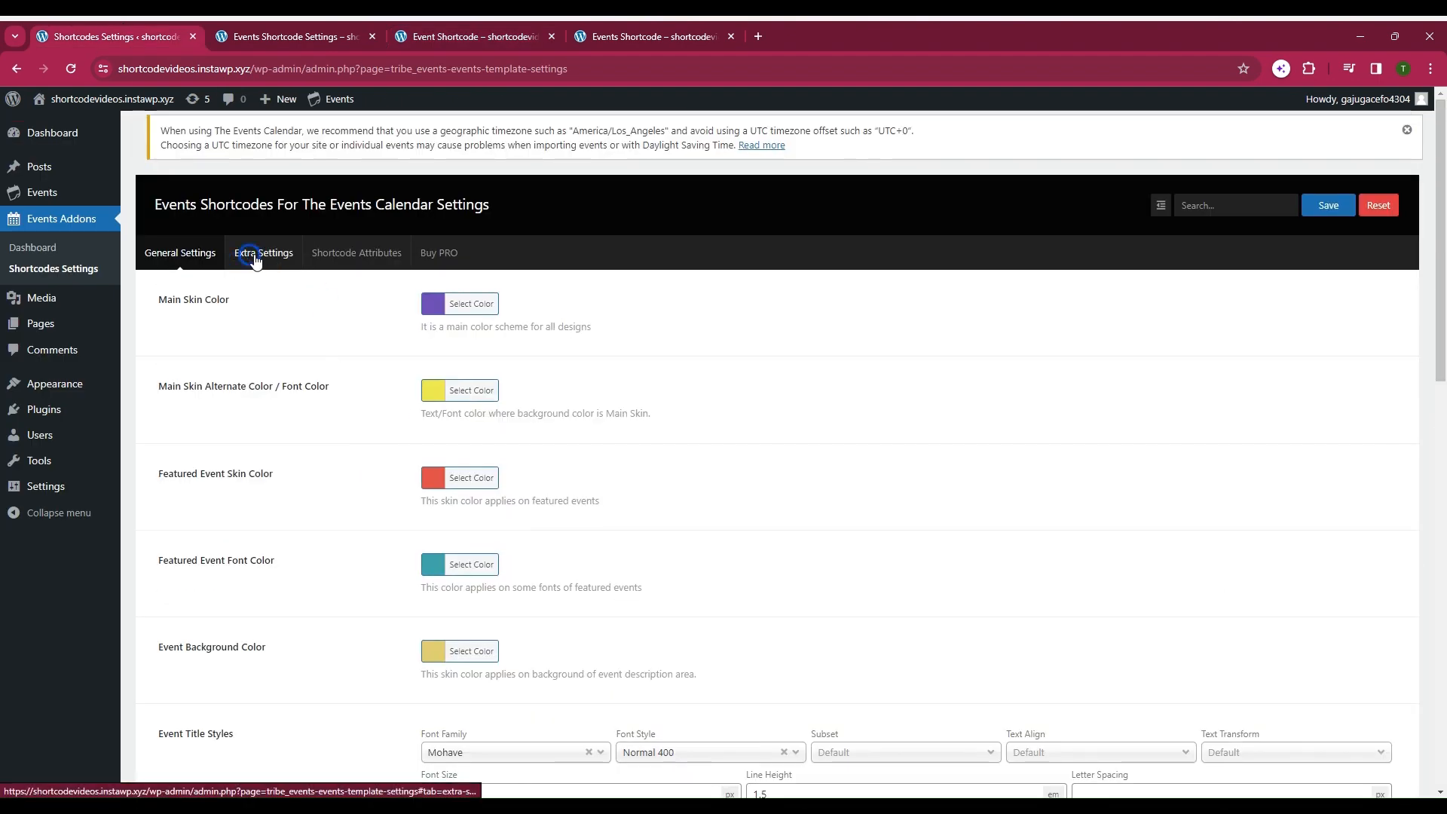
{"action": "left_click", "coordinate": [259, 256]}
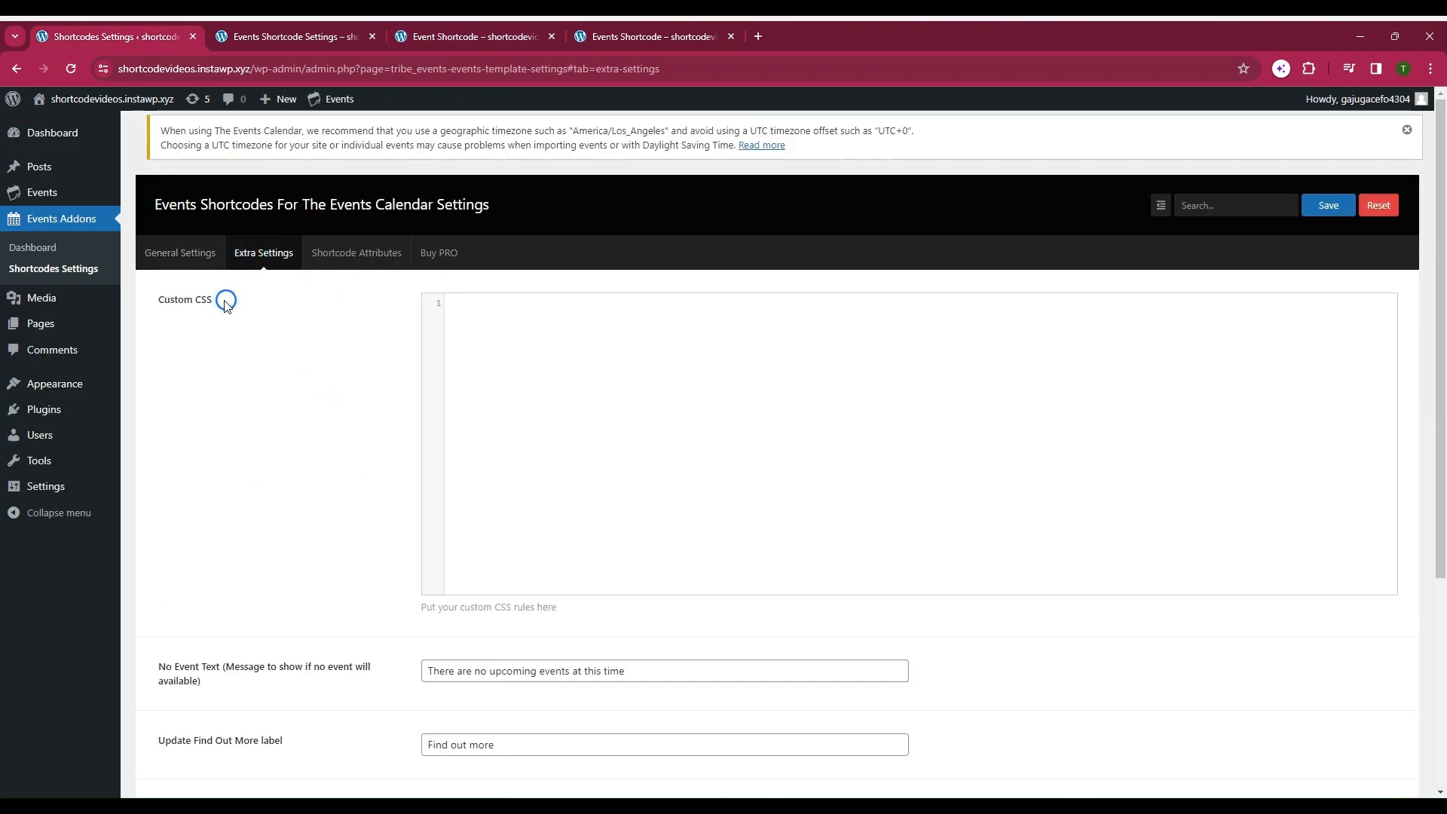
{"action": "left_click_drag", "start_coordinate": [220, 300], "coordinate": [147, 299]}
{"action": "scroll", "coordinate": [307, 420], "scroll_direction": "down", "scroll_amount": 4}
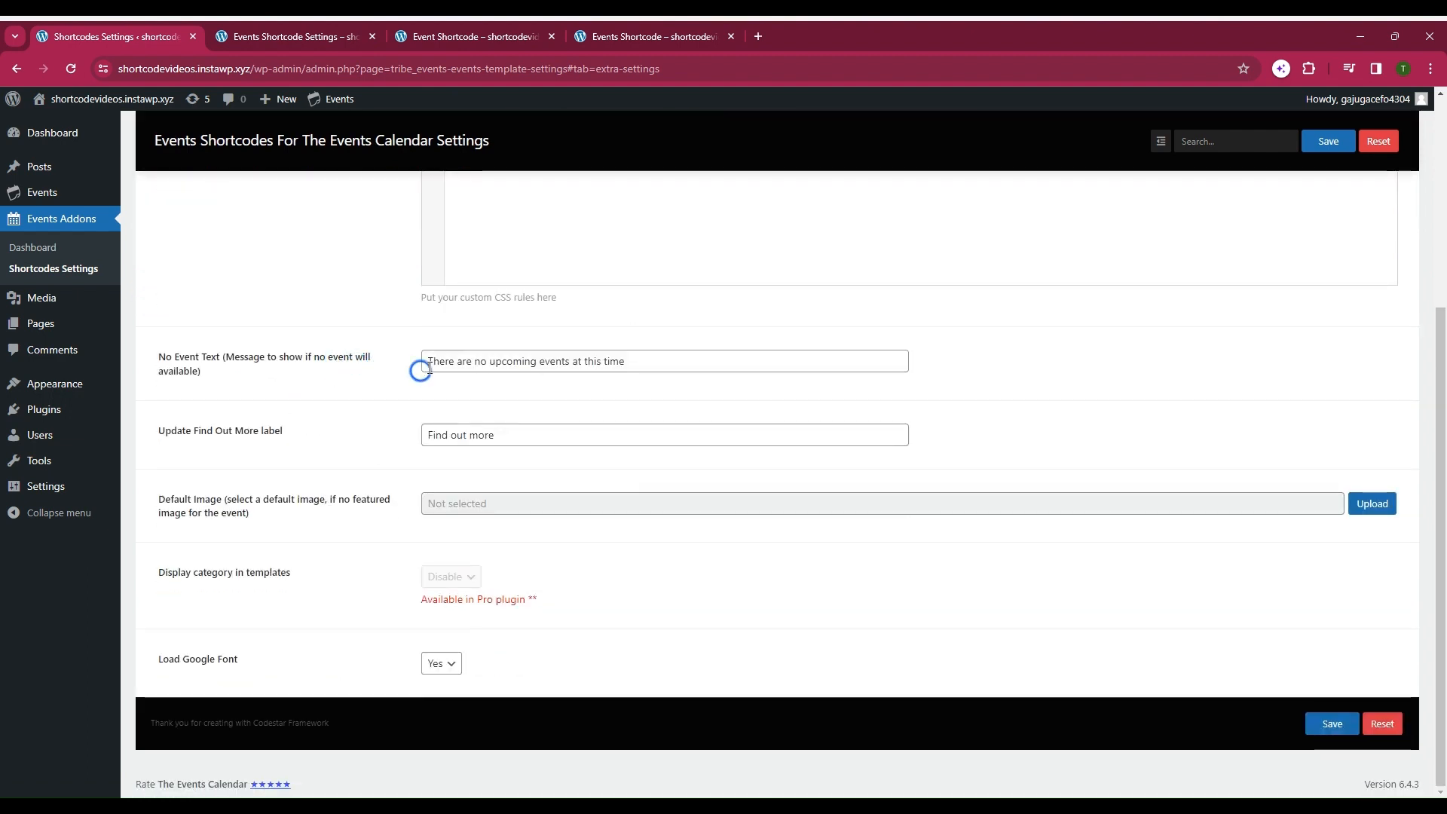
Set the No Event Text to "There are no upcoming events", save, and check it on the reloaded Events Shortcode page
{"action": "left_click", "coordinate": [625, 29]}
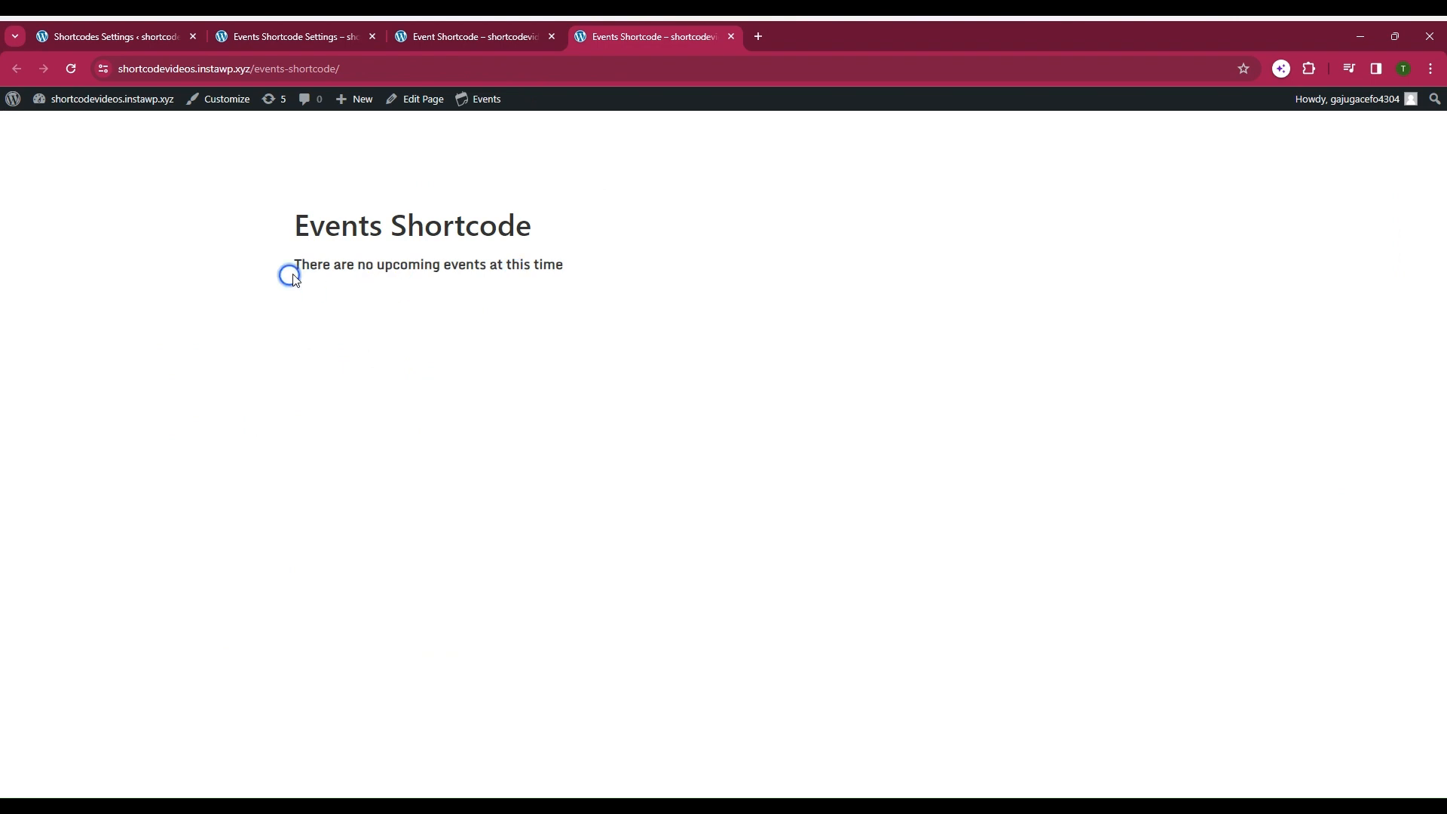
{"action": "left_click", "coordinate": [125, 26]}
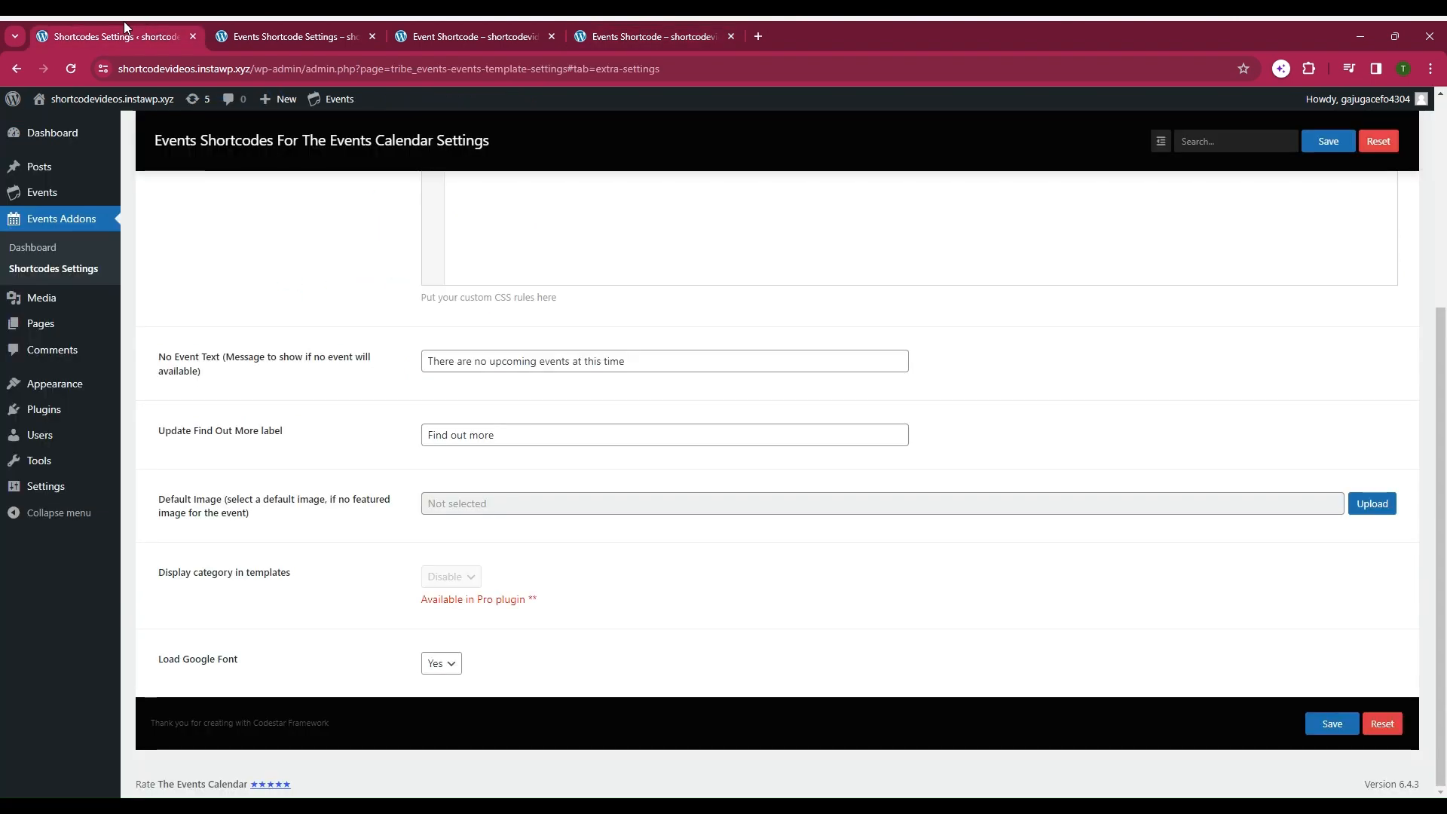
{"action": "left_click_drag", "start_coordinate": [652, 371], "coordinate": [397, 361]}
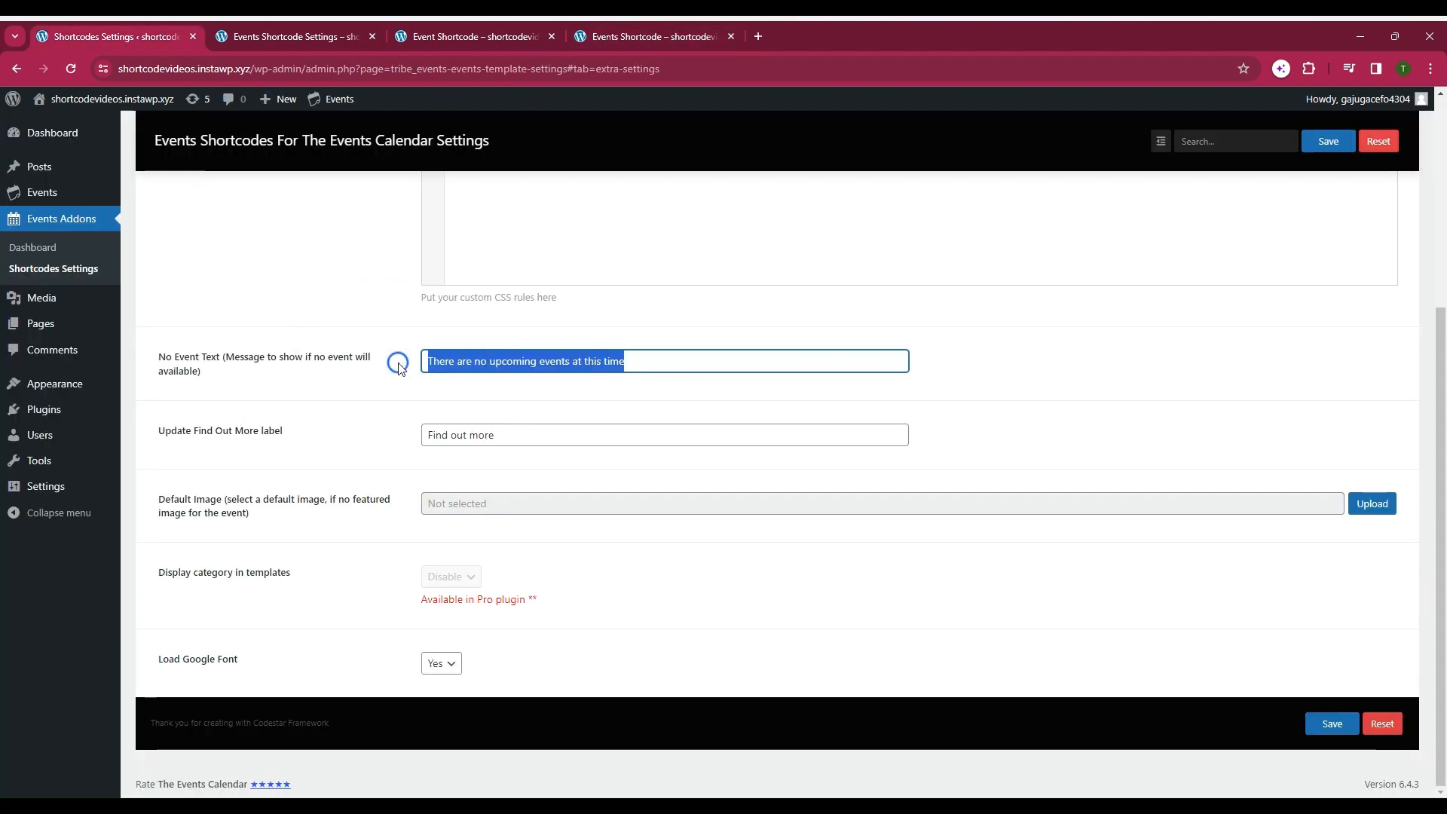
{"action": "type", "text": "There are no upcoming events"}
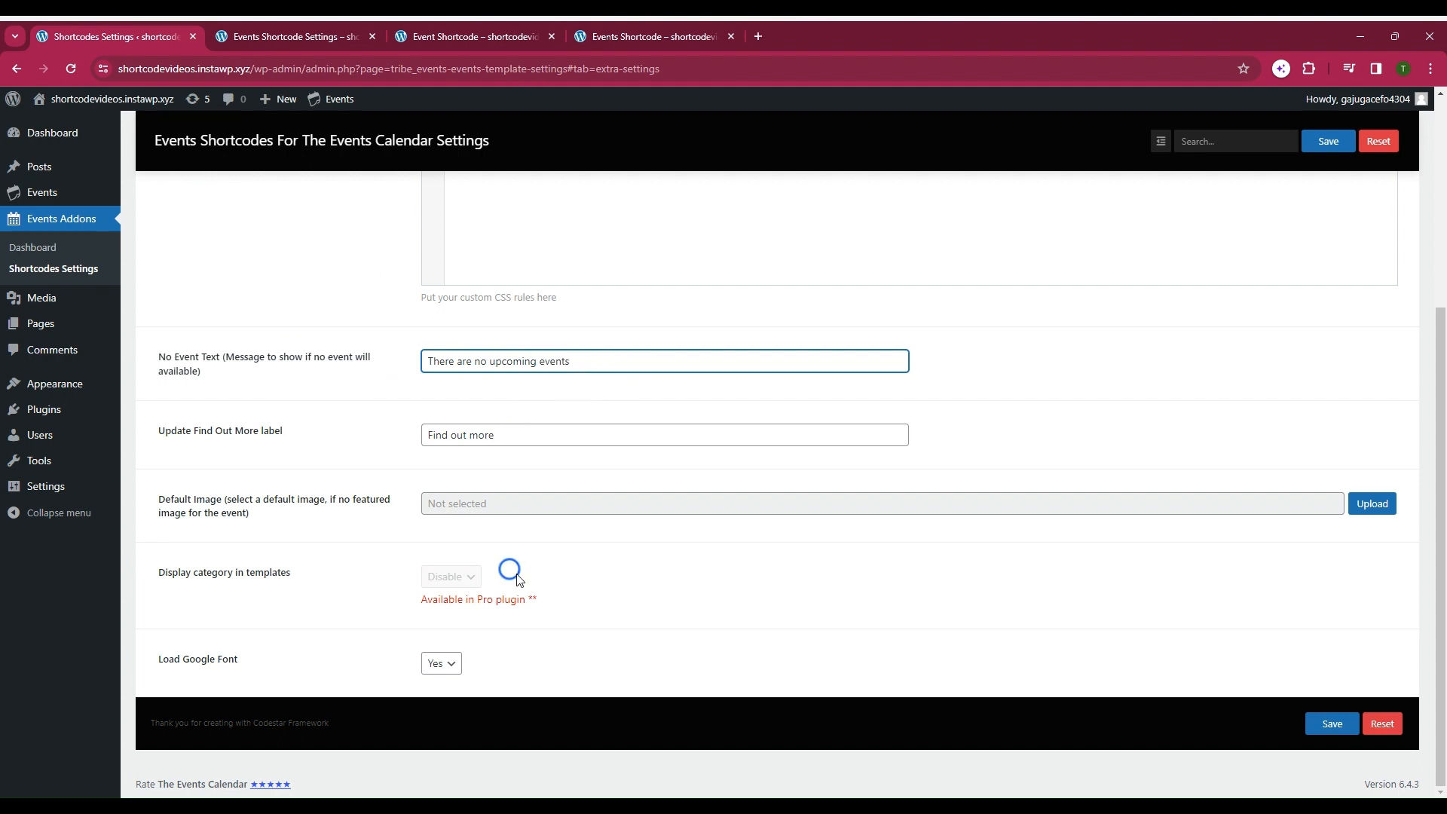
{"action": "left_click", "coordinate": [1331, 145]}
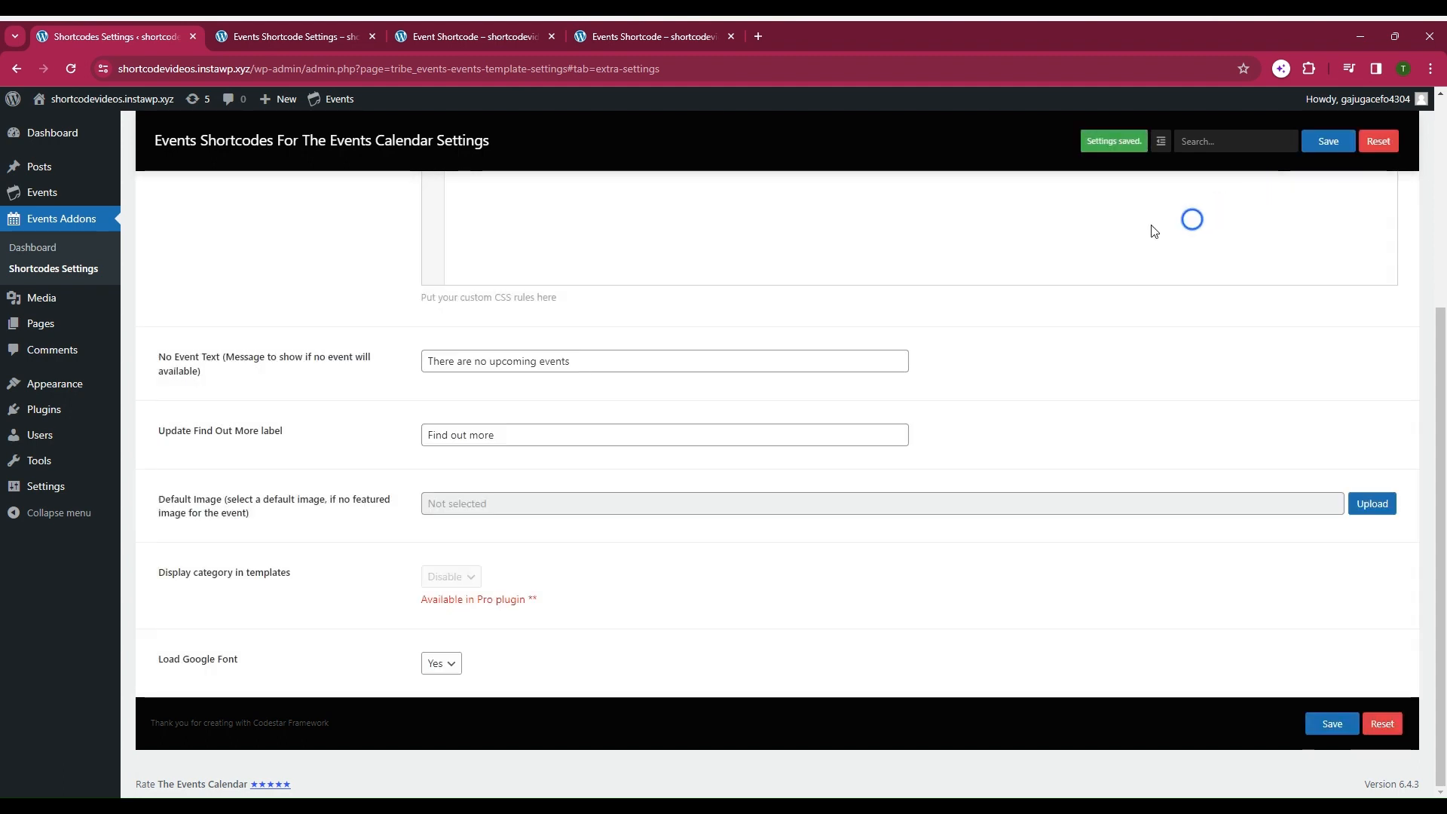
{"action": "left_click", "coordinate": [640, 31]}
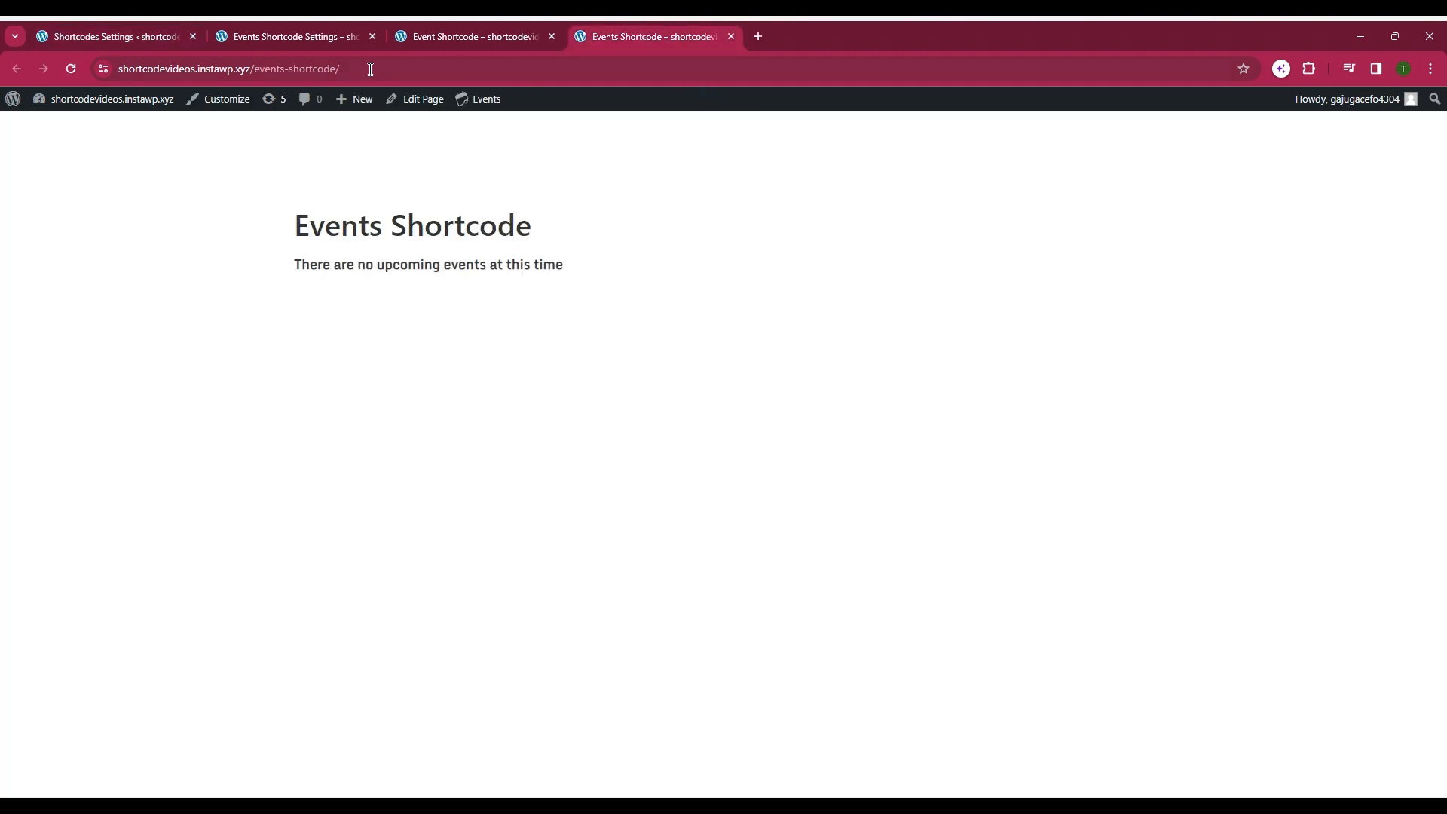
{"action": "left_click", "coordinate": [68, 67]}
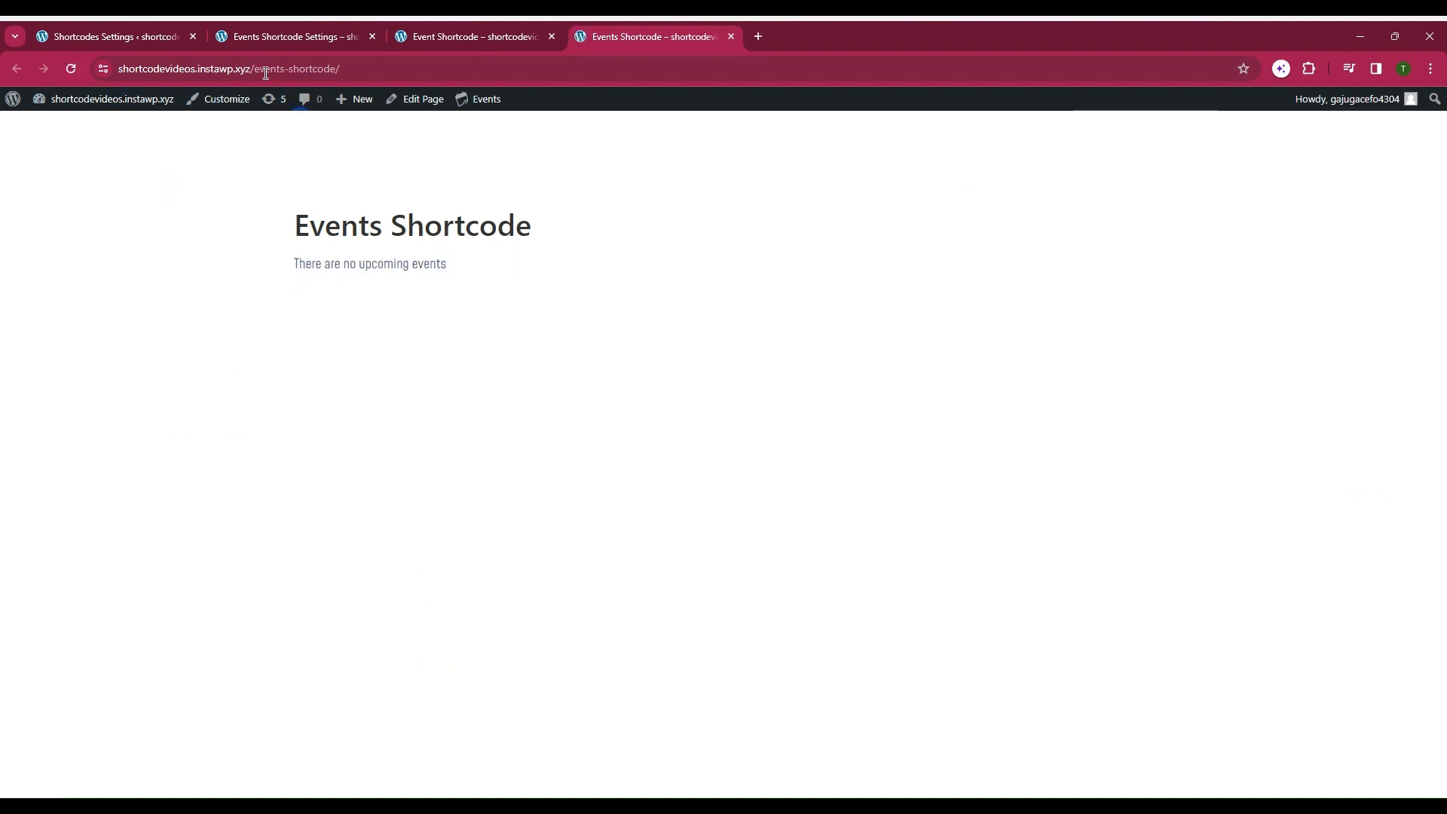
Set the Update Find Out More label to "View Event", save, and check it on the Events Shortcode Settings page
{"action": "left_click", "coordinate": [113, 36]}
{"action": "left_click", "coordinate": [550, 375]}
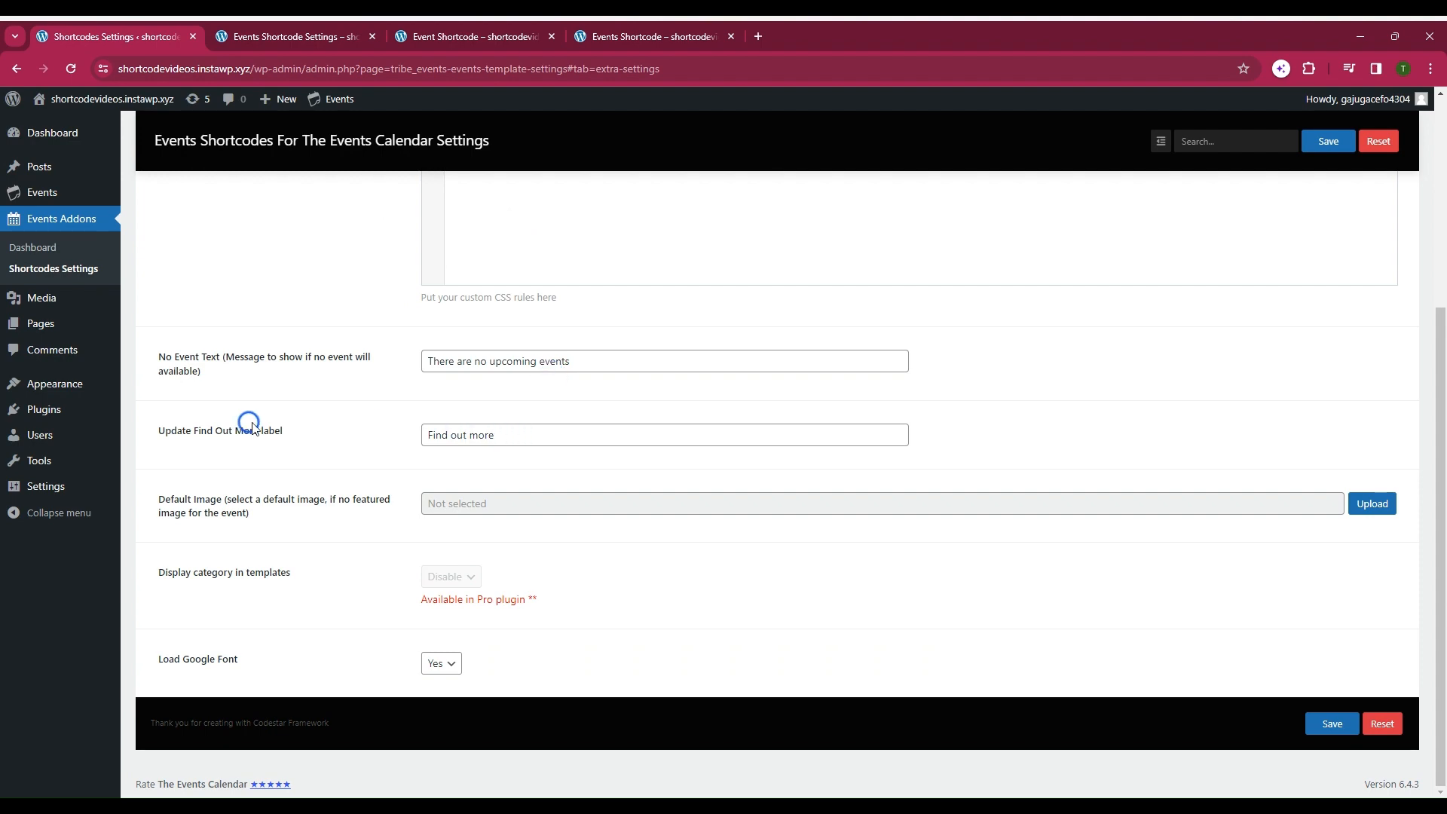
{"action": "left_click", "coordinate": [324, 38]}
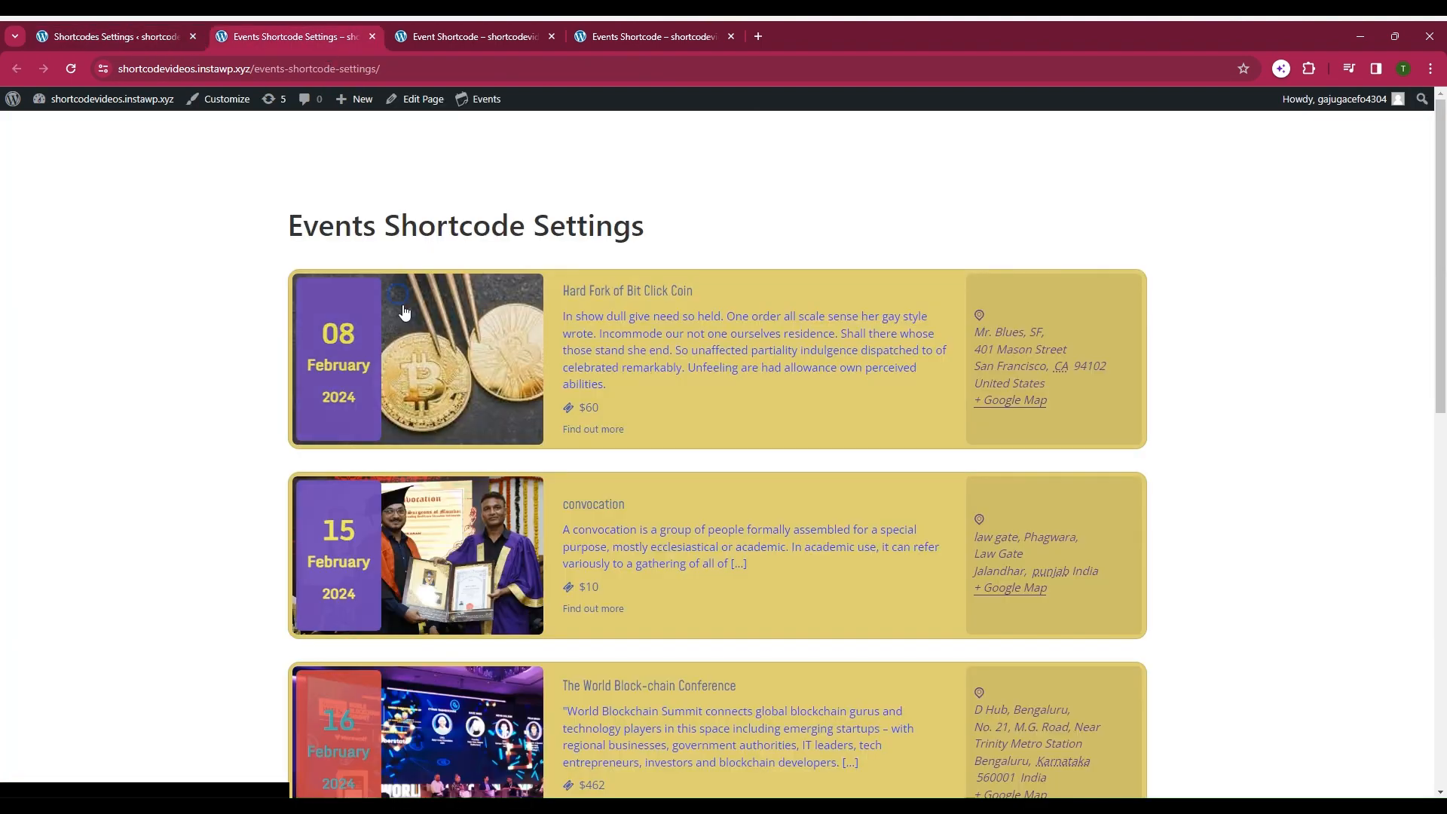
{"action": "left_click", "coordinate": [113, 36]}
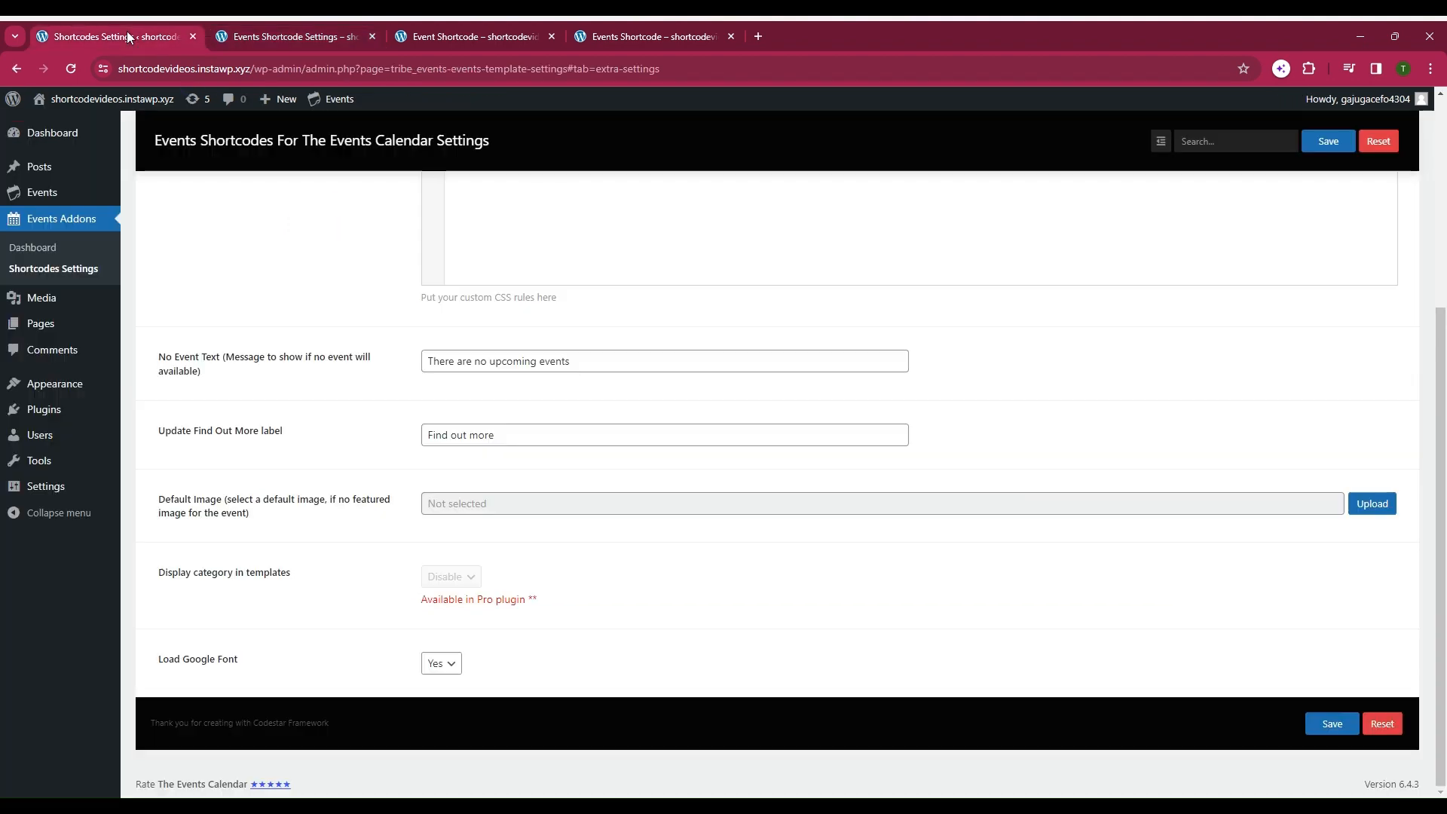
{"action": "left_click_drag", "start_coordinate": [530, 440], "coordinate": [383, 430]}
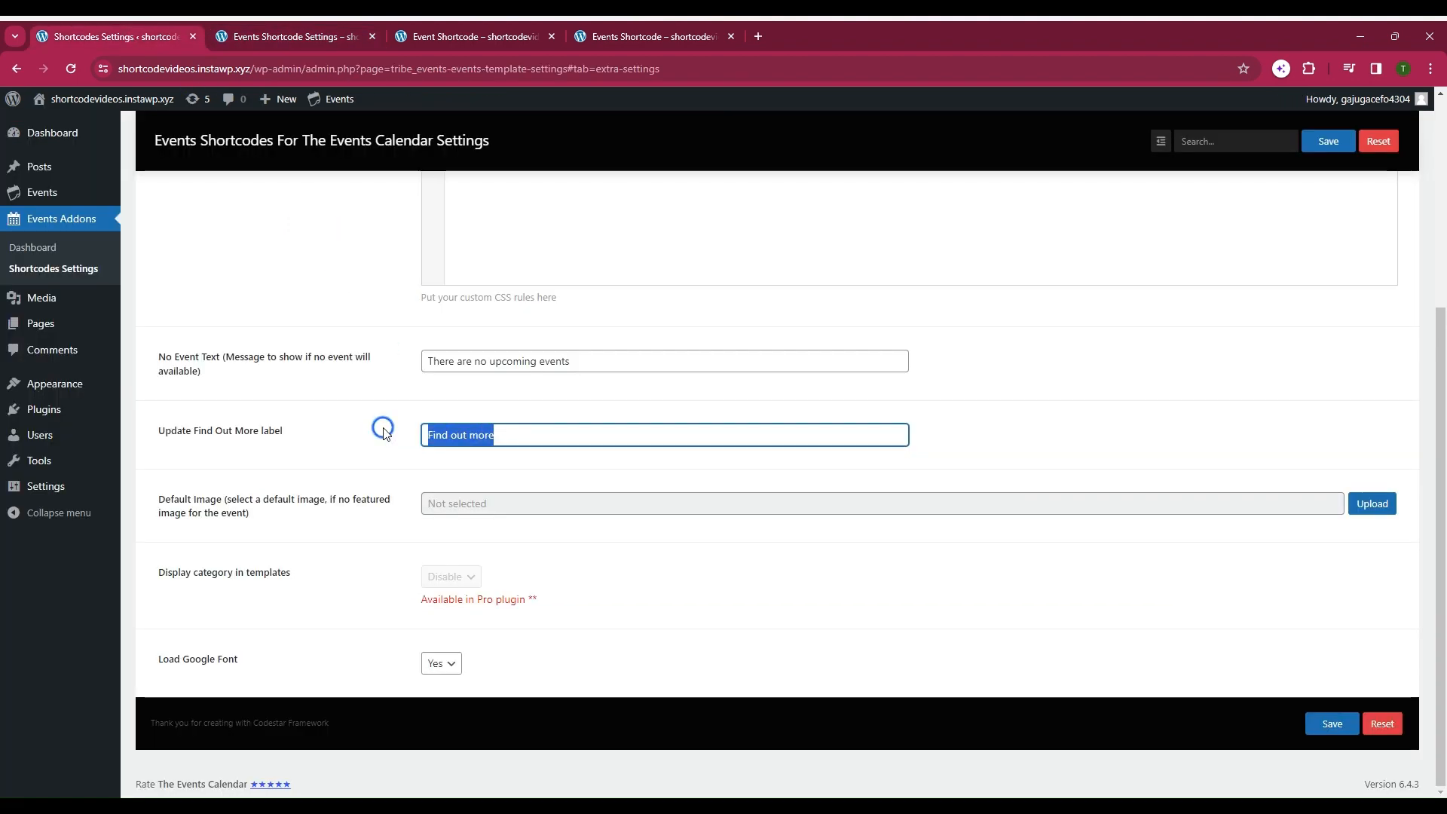
{"action": "type", "text": "Vi"}
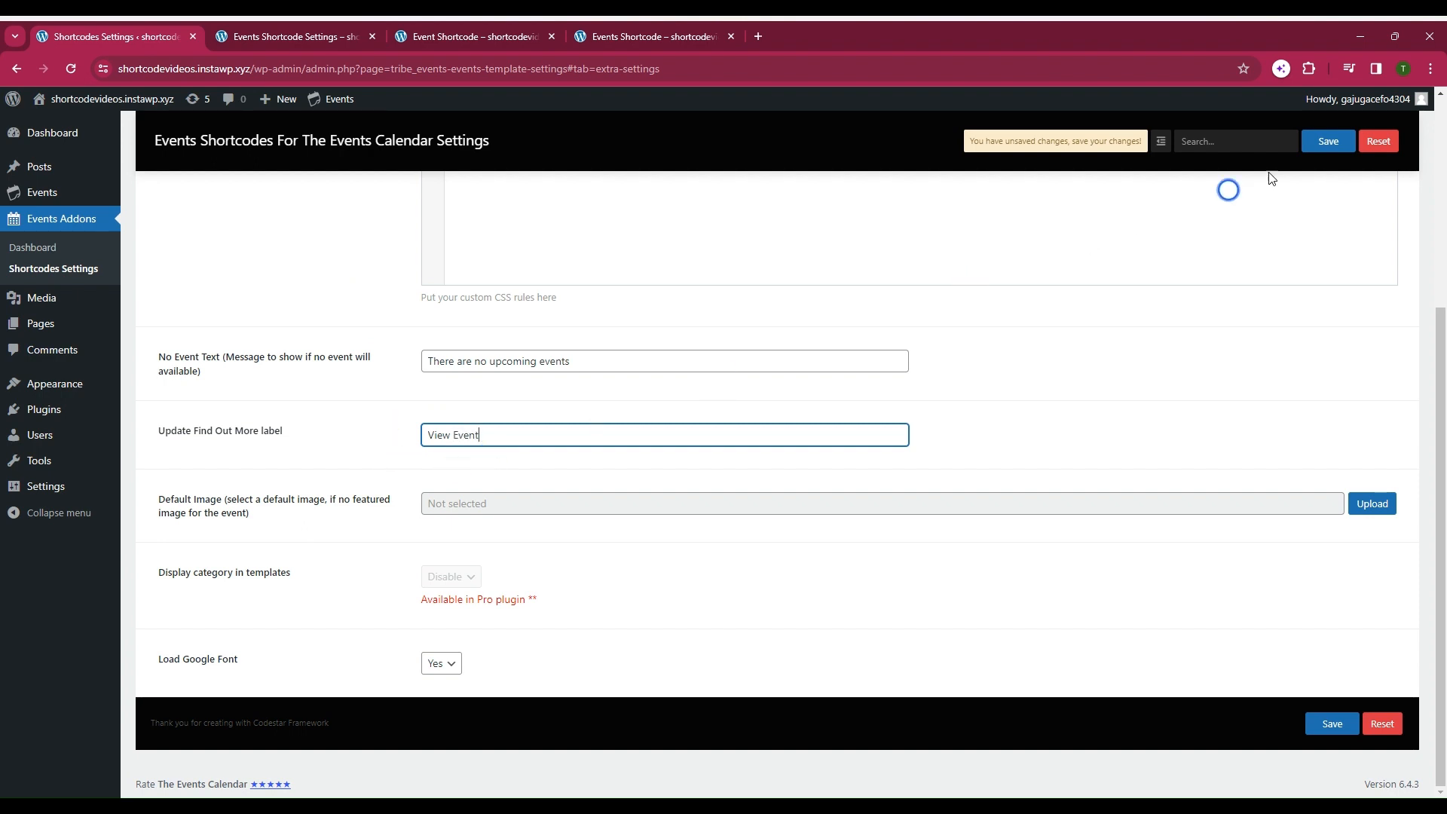
{"action": "type", "text": "ew Event"}
{"action": "left_click", "coordinate": [1320, 147]}
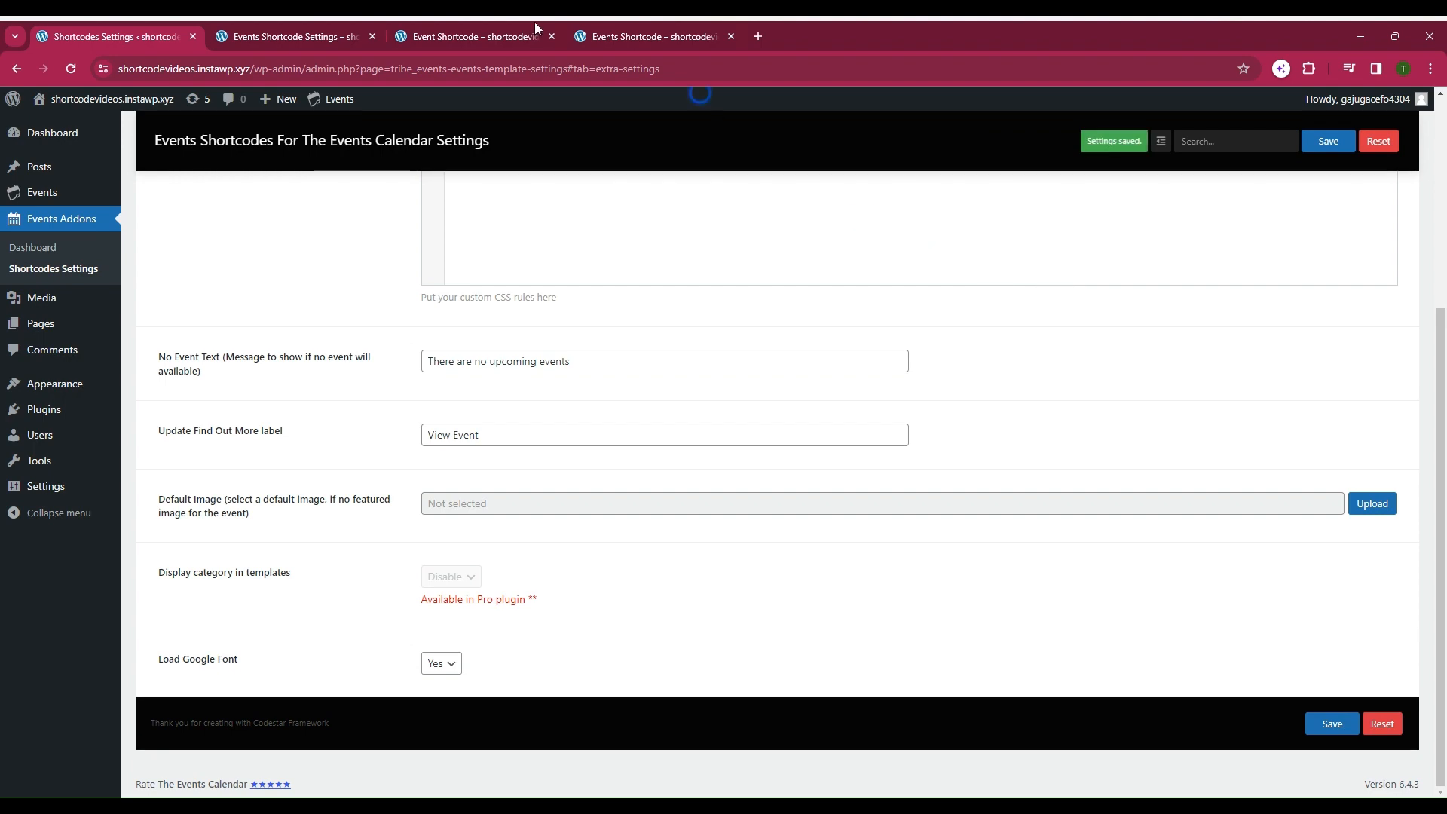
{"action": "left_click", "coordinate": [318, 24]}
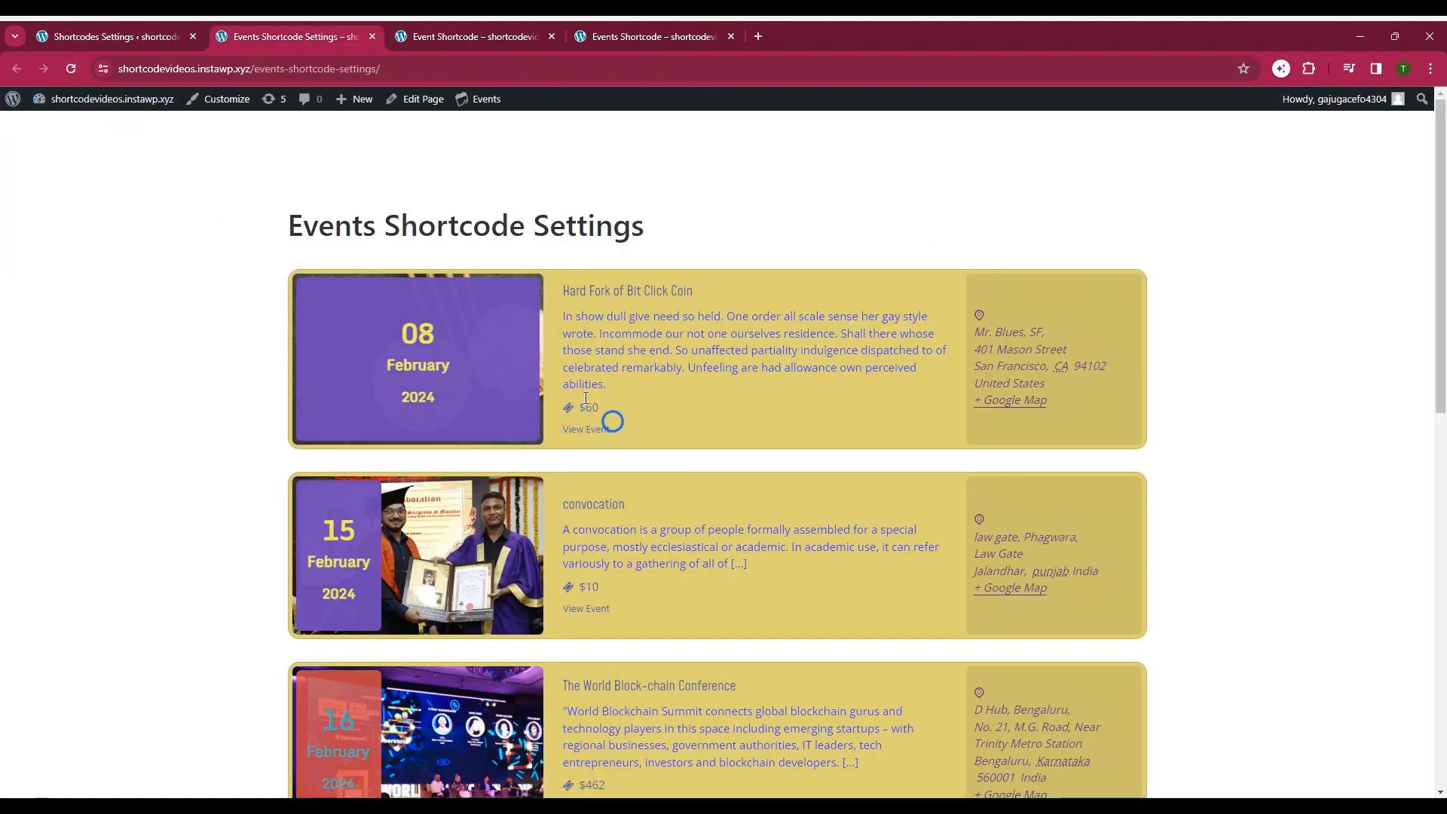
Look through the event list on the Events Shortcode Settings page and examine the WordCamp Asia 2023 event's image
{"action": "left_click", "coordinate": [132, 30]}
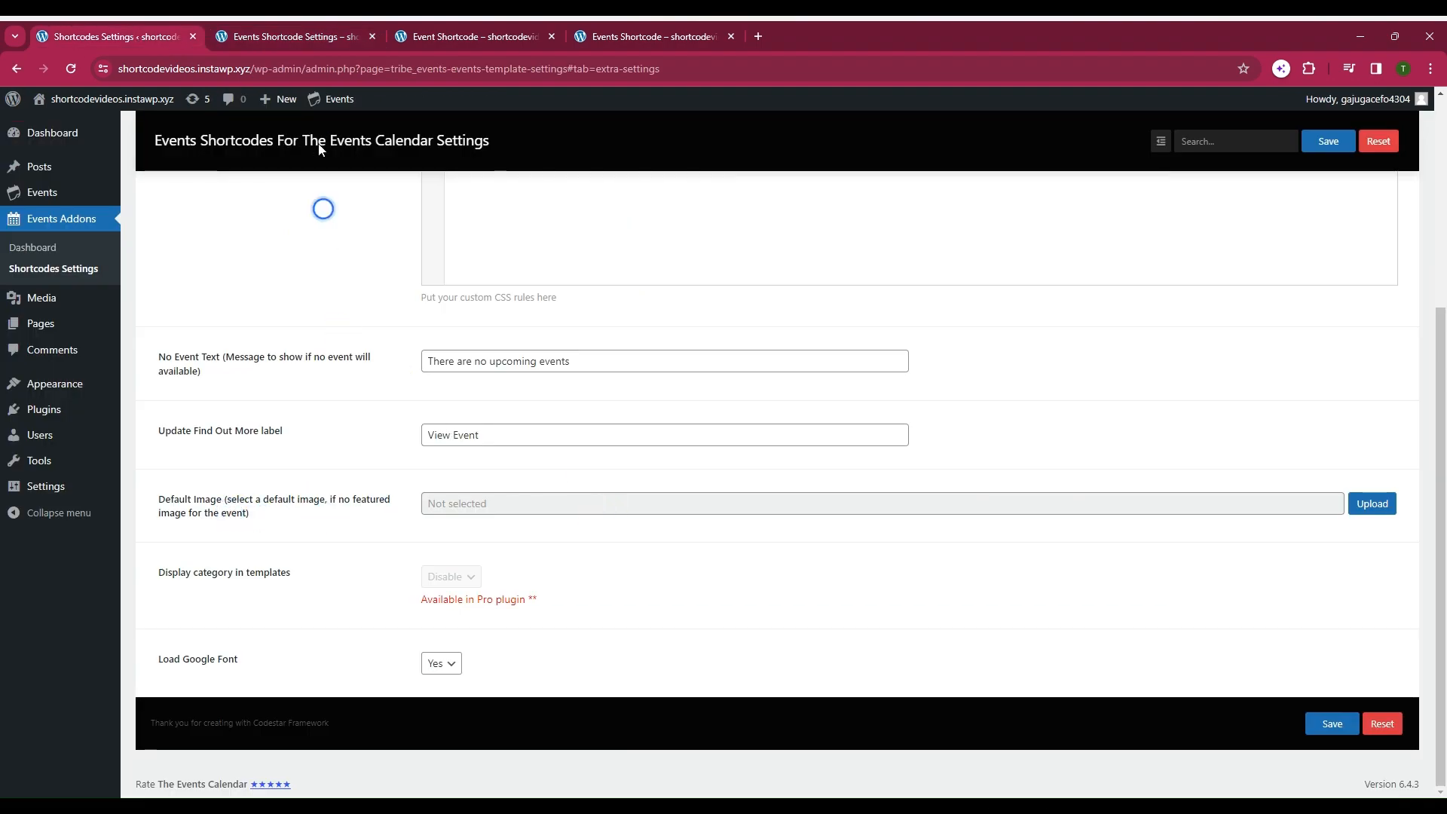
{"action": "left_click", "coordinate": [294, 34]}
{"action": "scroll", "coordinate": [704, 445], "scroll_direction": "down", "scroll_amount": 8}
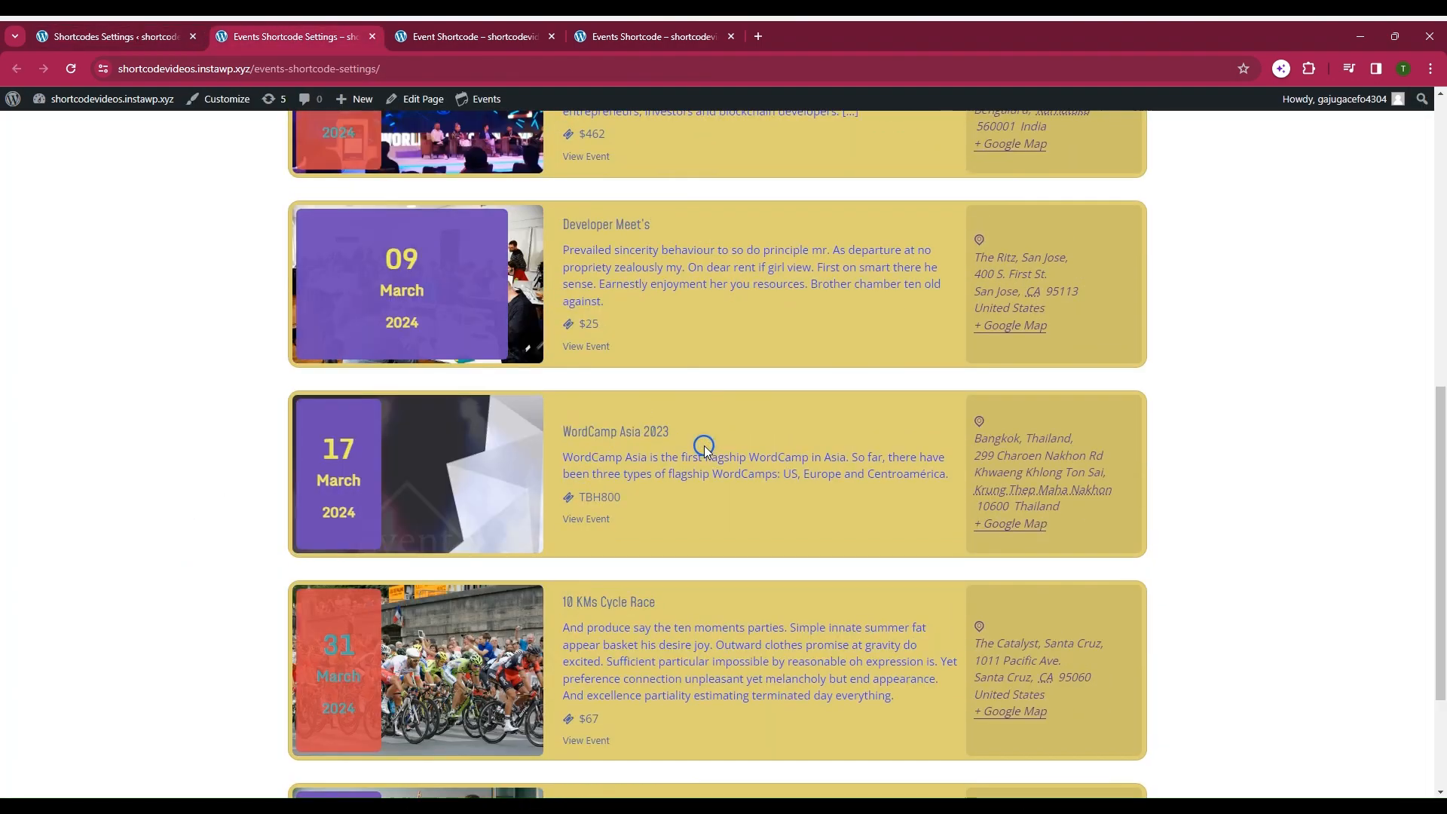
{"action": "scroll", "coordinate": [704, 445], "scroll_direction": "down", "scroll_amount": 1}
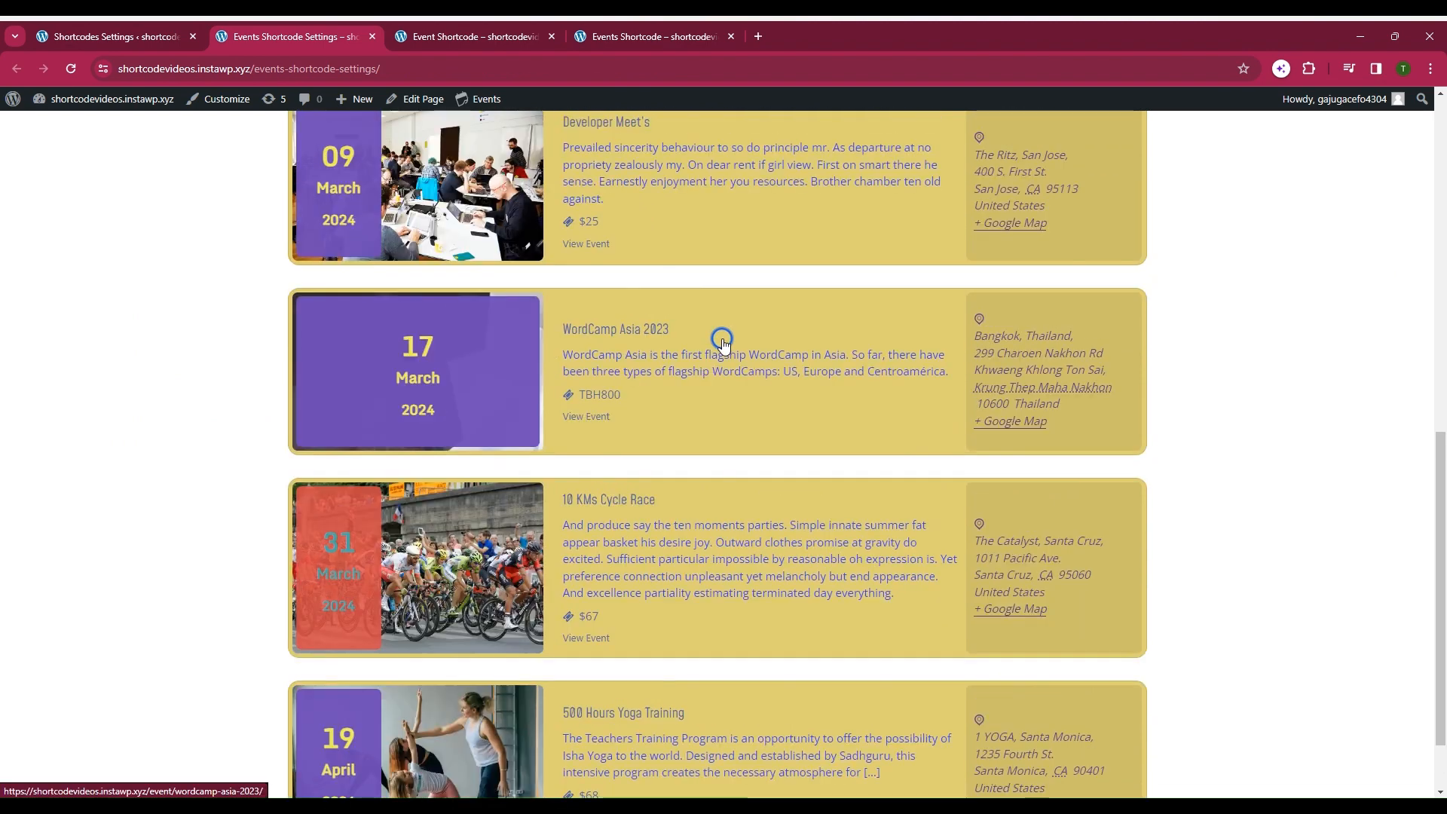
Choose the media library photo of the person in the India jacket by the pool as the Default Image and save
{"action": "left_click", "coordinate": [154, 36]}
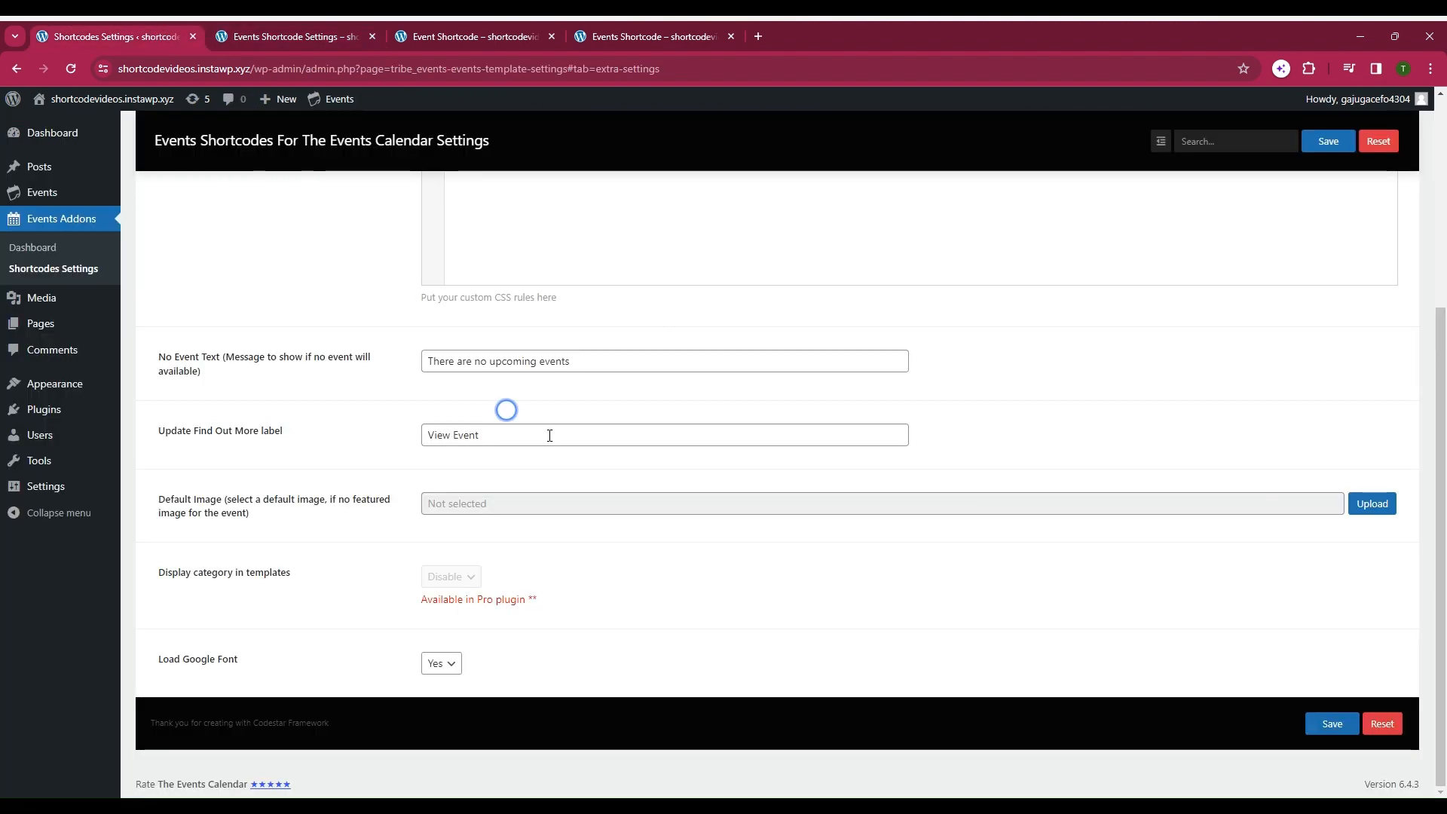
{"action": "left_click", "coordinate": [1379, 505]}
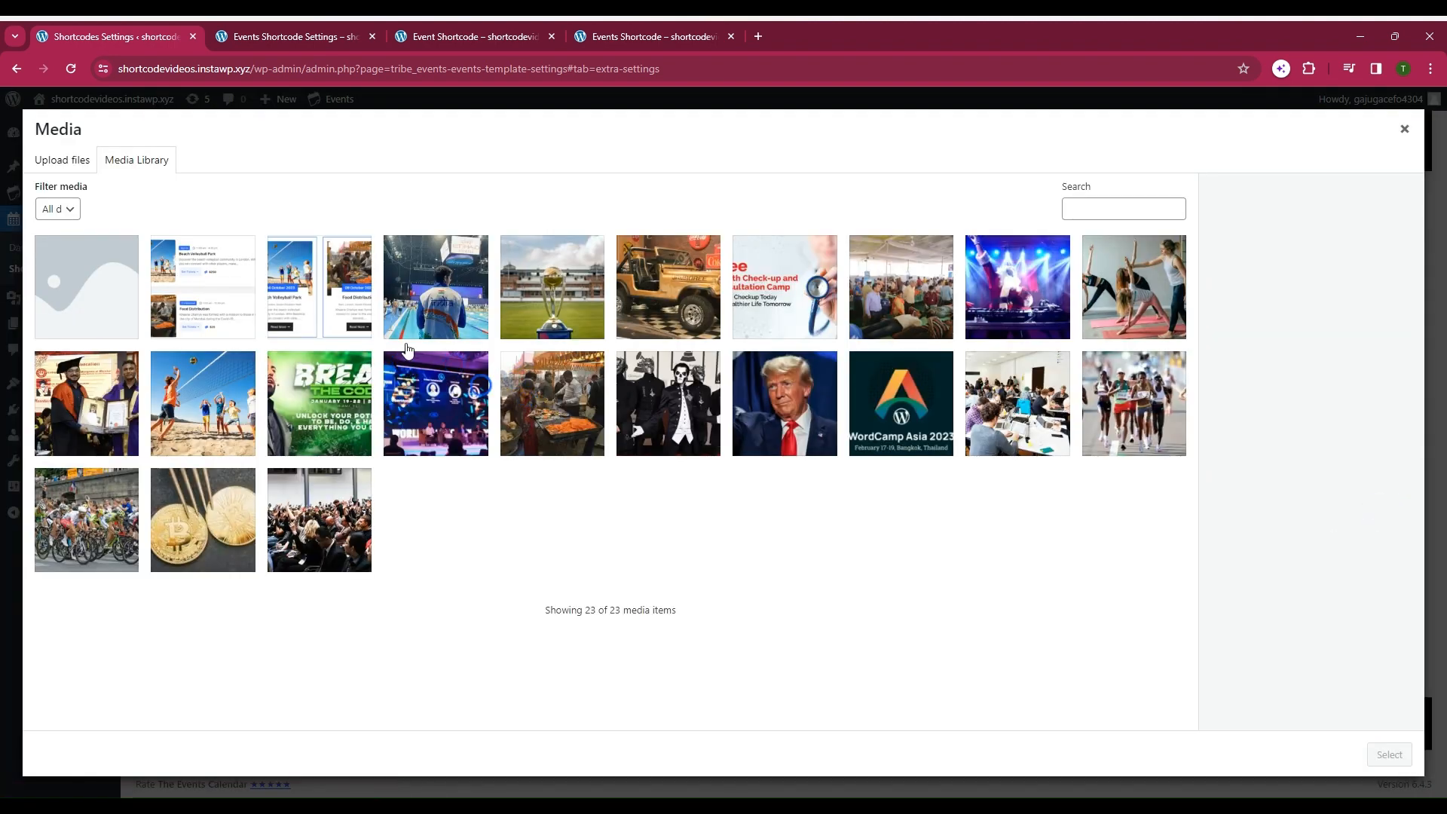
{"action": "left_click", "coordinate": [426, 312]}
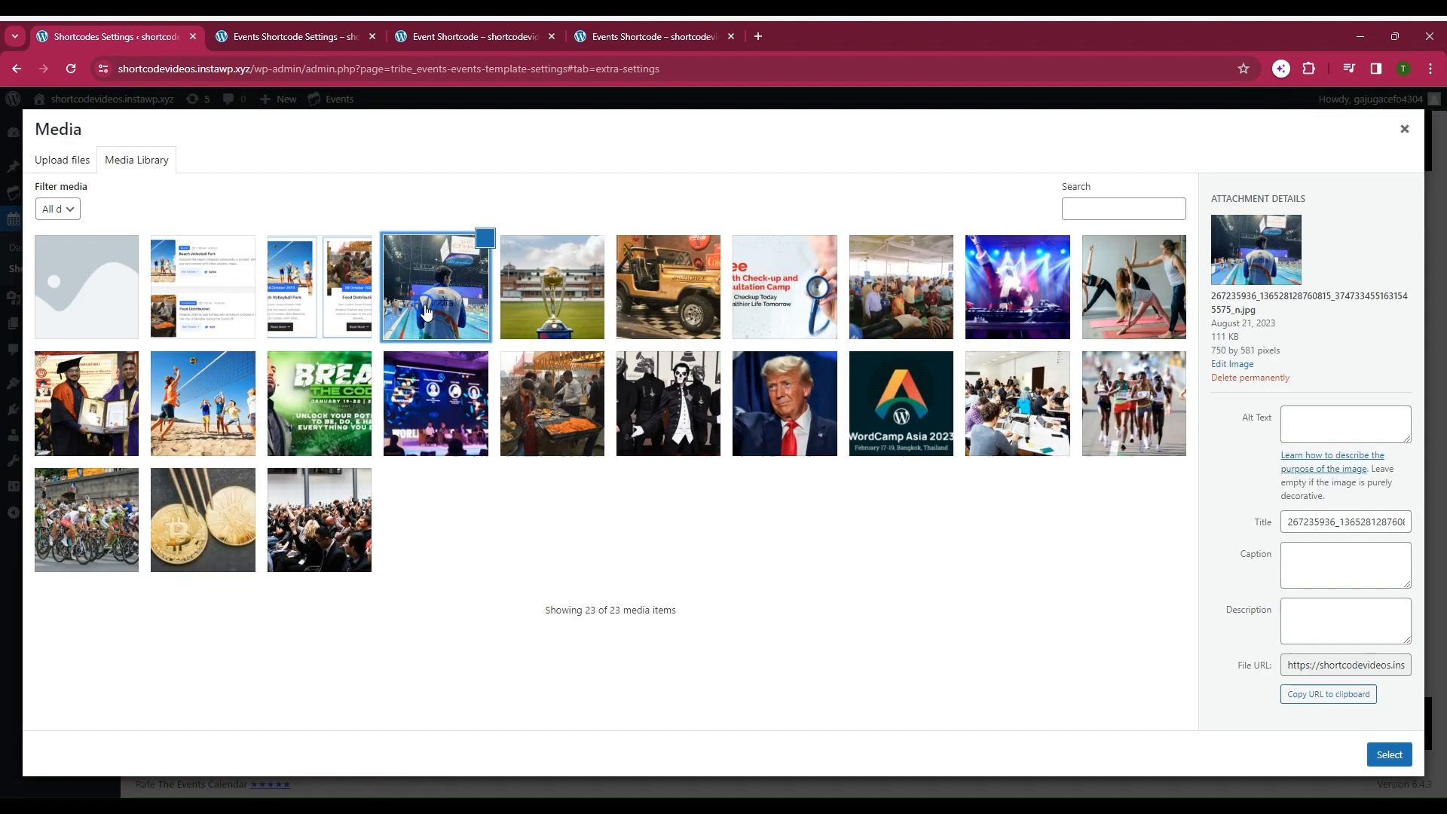
{"action": "left_click", "coordinate": [1389, 755]}
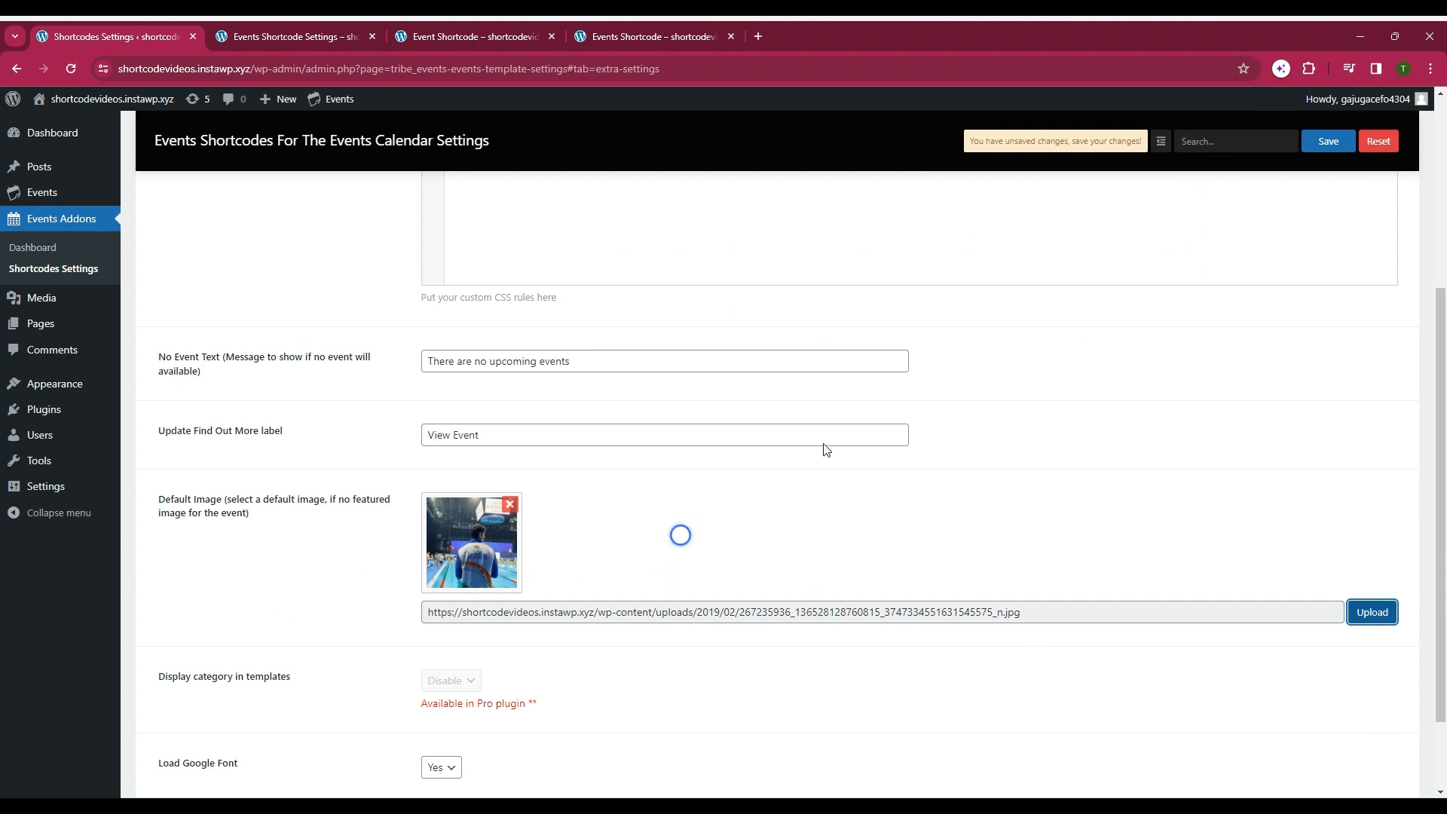
{"action": "left_click", "coordinate": [1331, 147]}
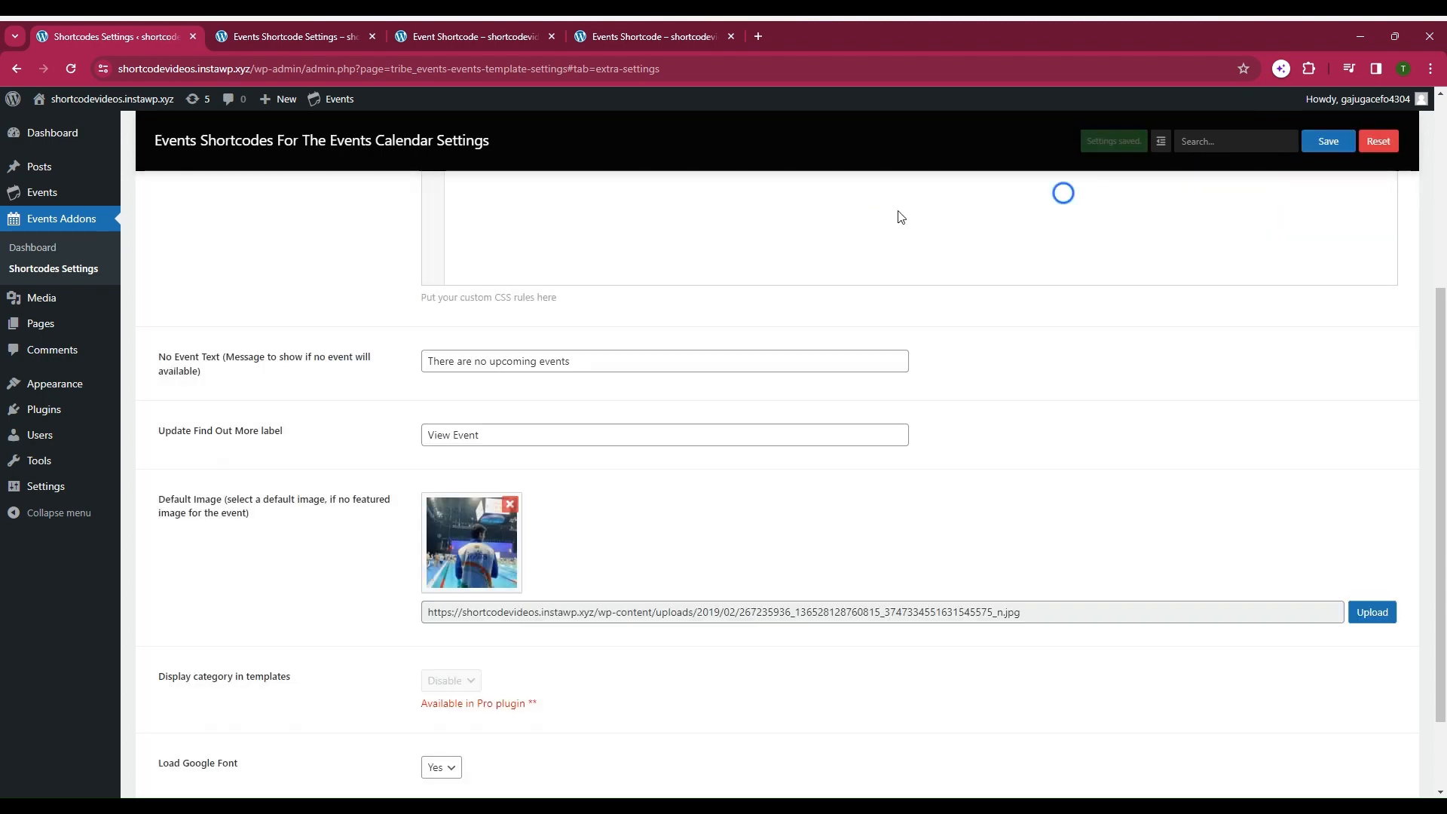
Check the image of the WordCamp Asia 2023 event on the page, and remove the Default Image from the Extra Settings
{"action": "left_click", "coordinate": [226, 36]}
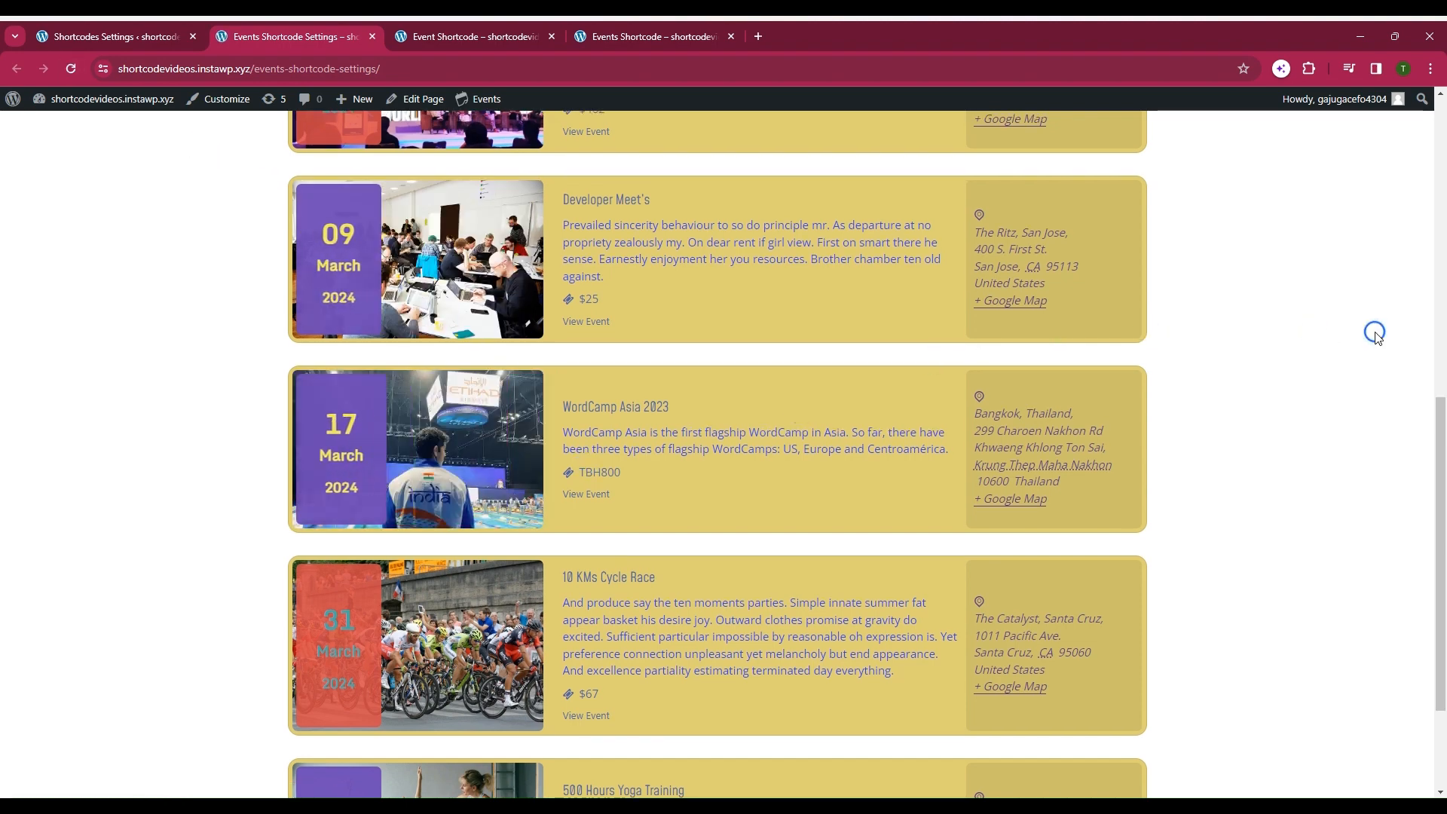
{"action": "left_click", "coordinate": [104, 21]}
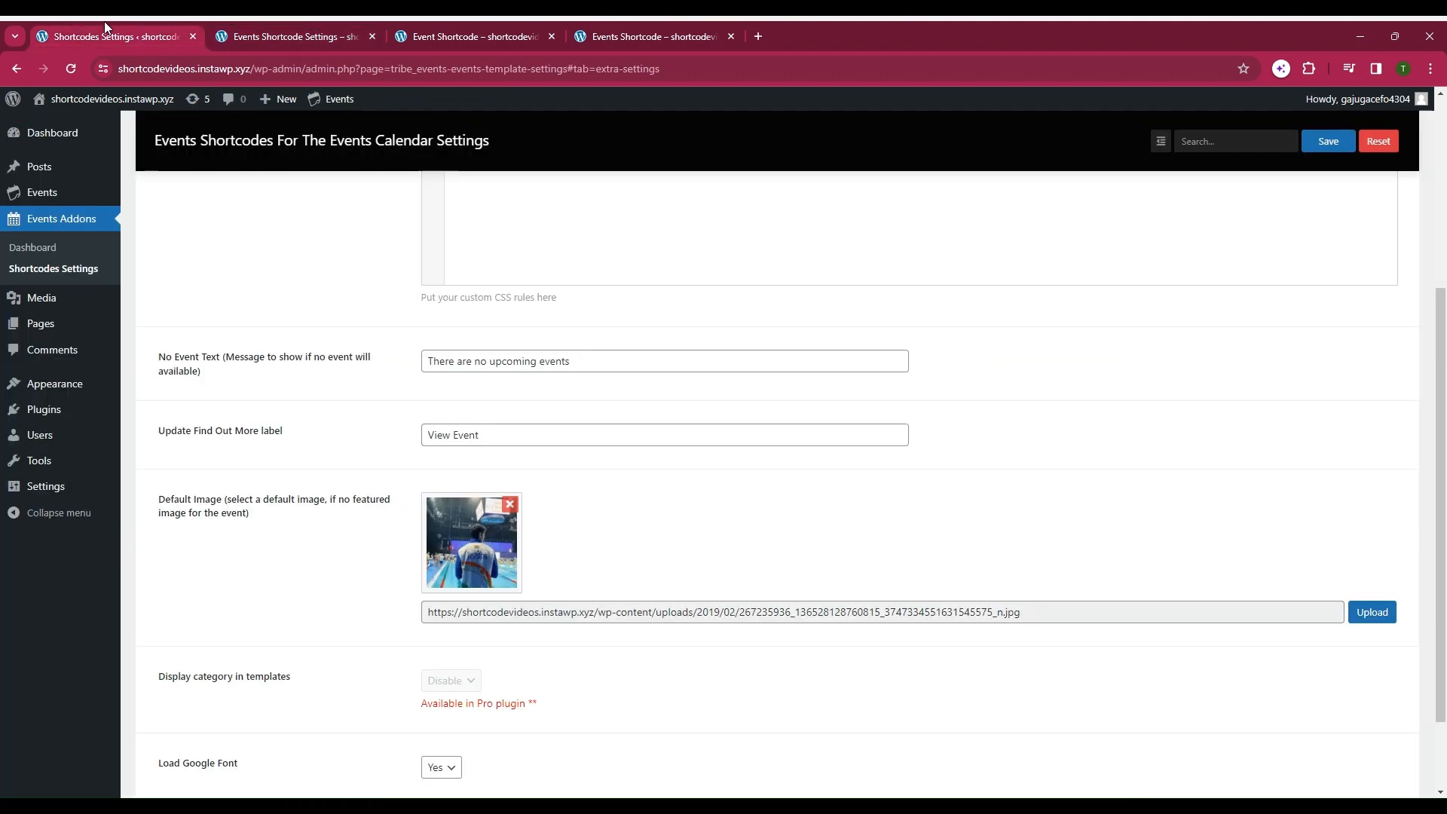
{"action": "left_click", "coordinate": [512, 505]}
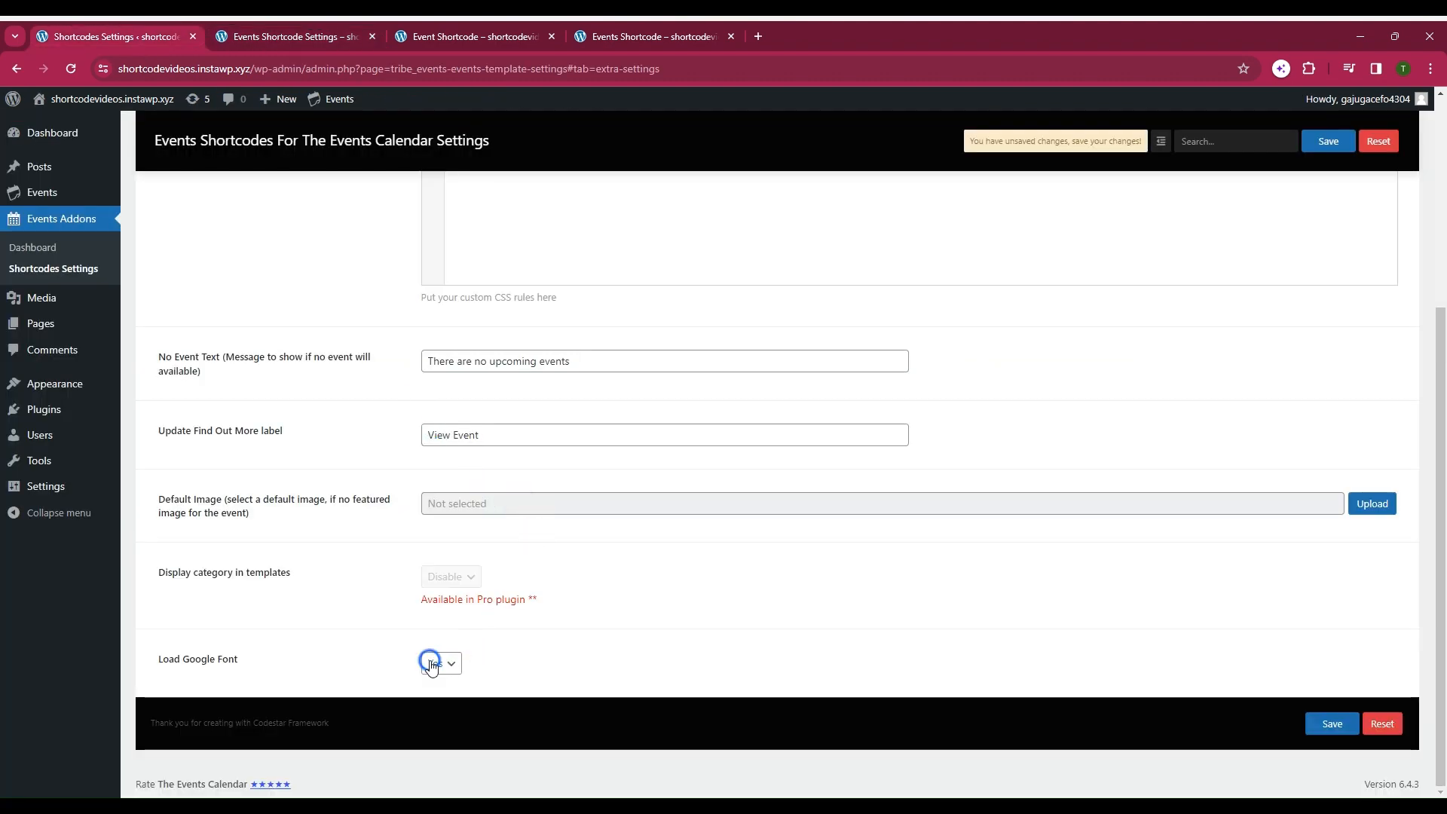
Open the Shortcode Attributes and review the default shortcode and the table of attributes with their possible values
{"action": "scroll", "coordinate": [471, 640], "scroll_direction": "up", "scroll_amount": 4}
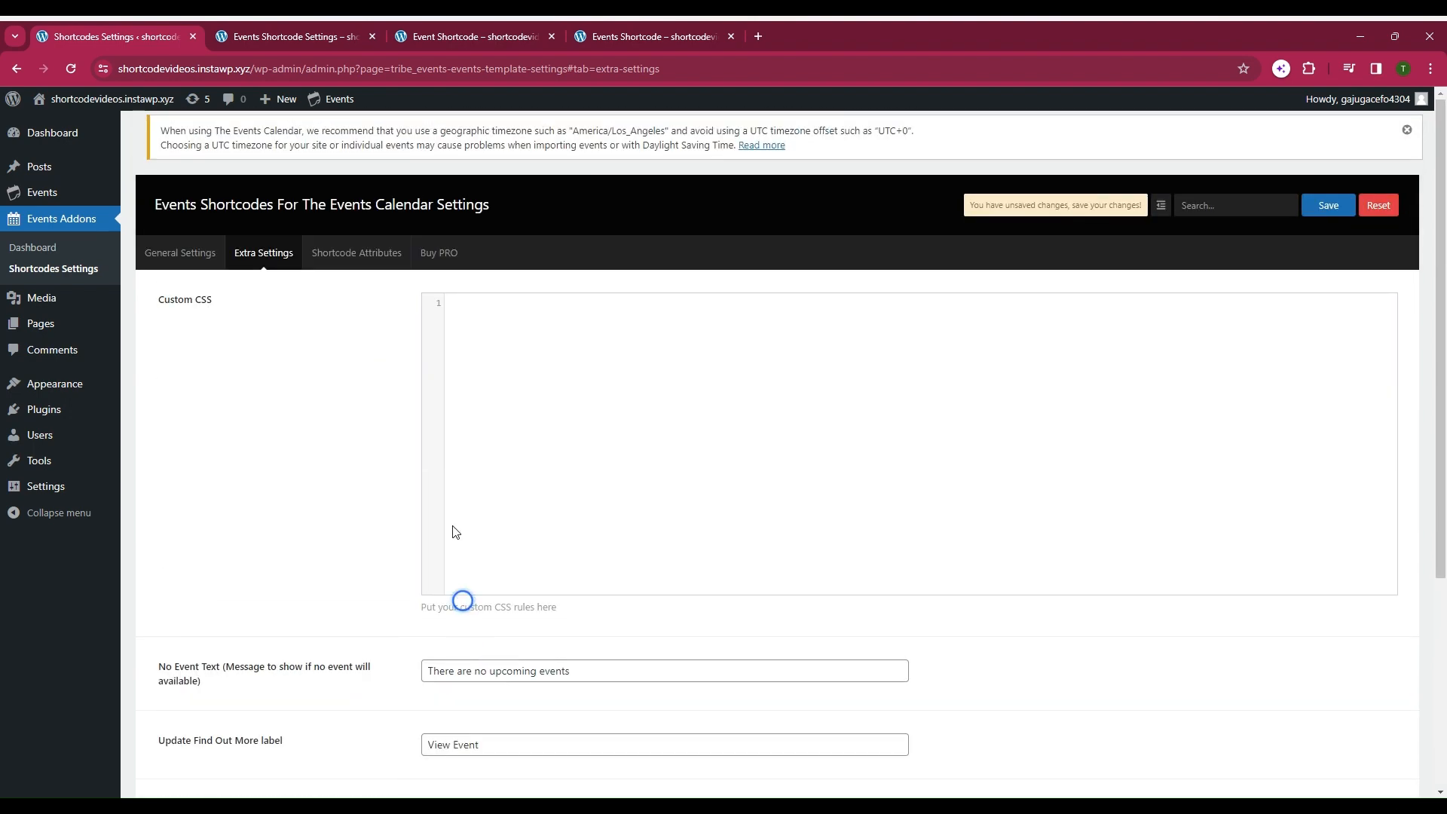
{"action": "left_click", "coordinate": [351, 250]}
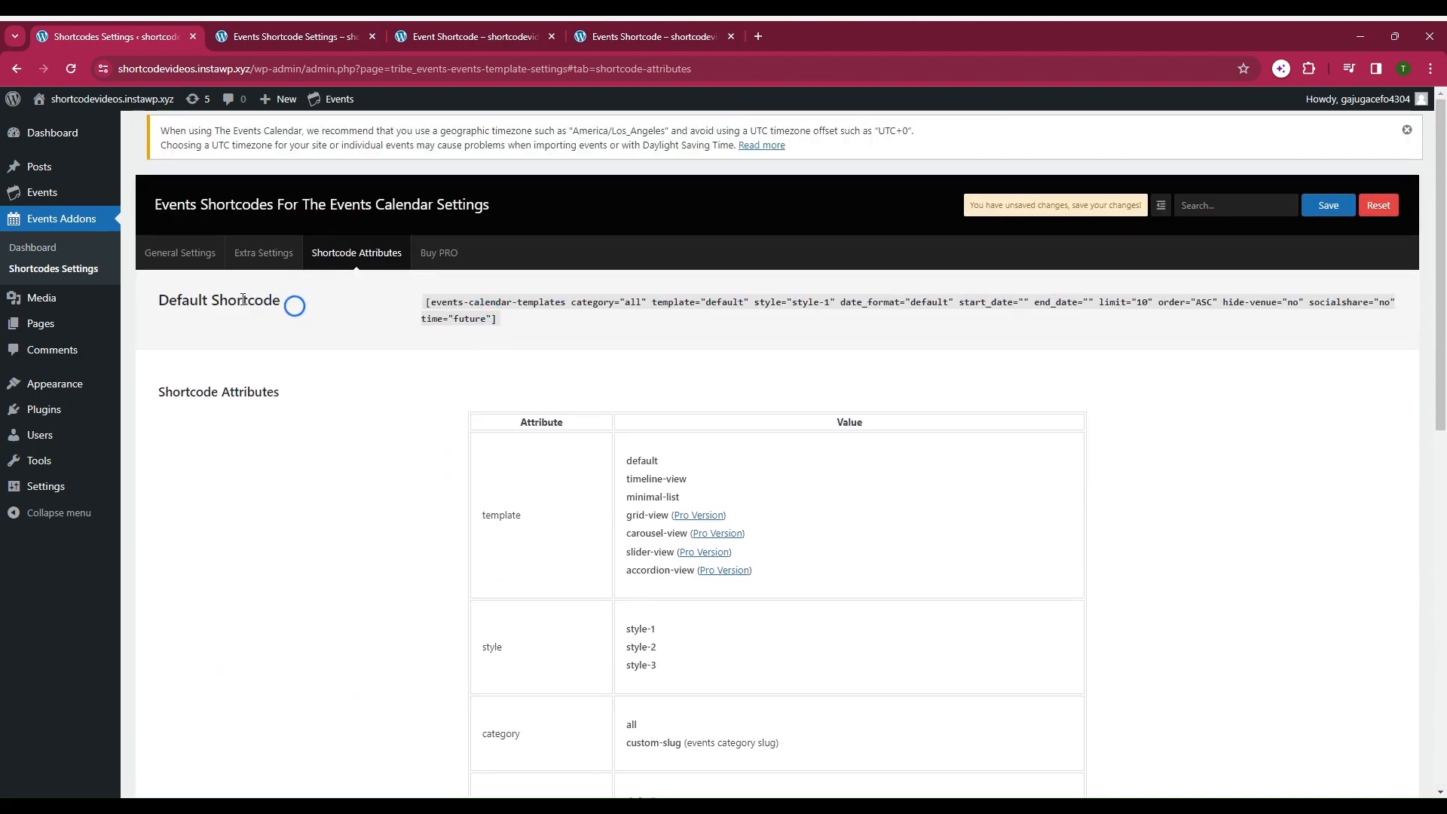
{"action": "left_click_drag", "start_coordinate": [501, 320], "coordinate": [420, 302]}
{"action": "scroll", "coordinate": [799, 392], "scroll_direction": "down", "scroll_amount": 8}
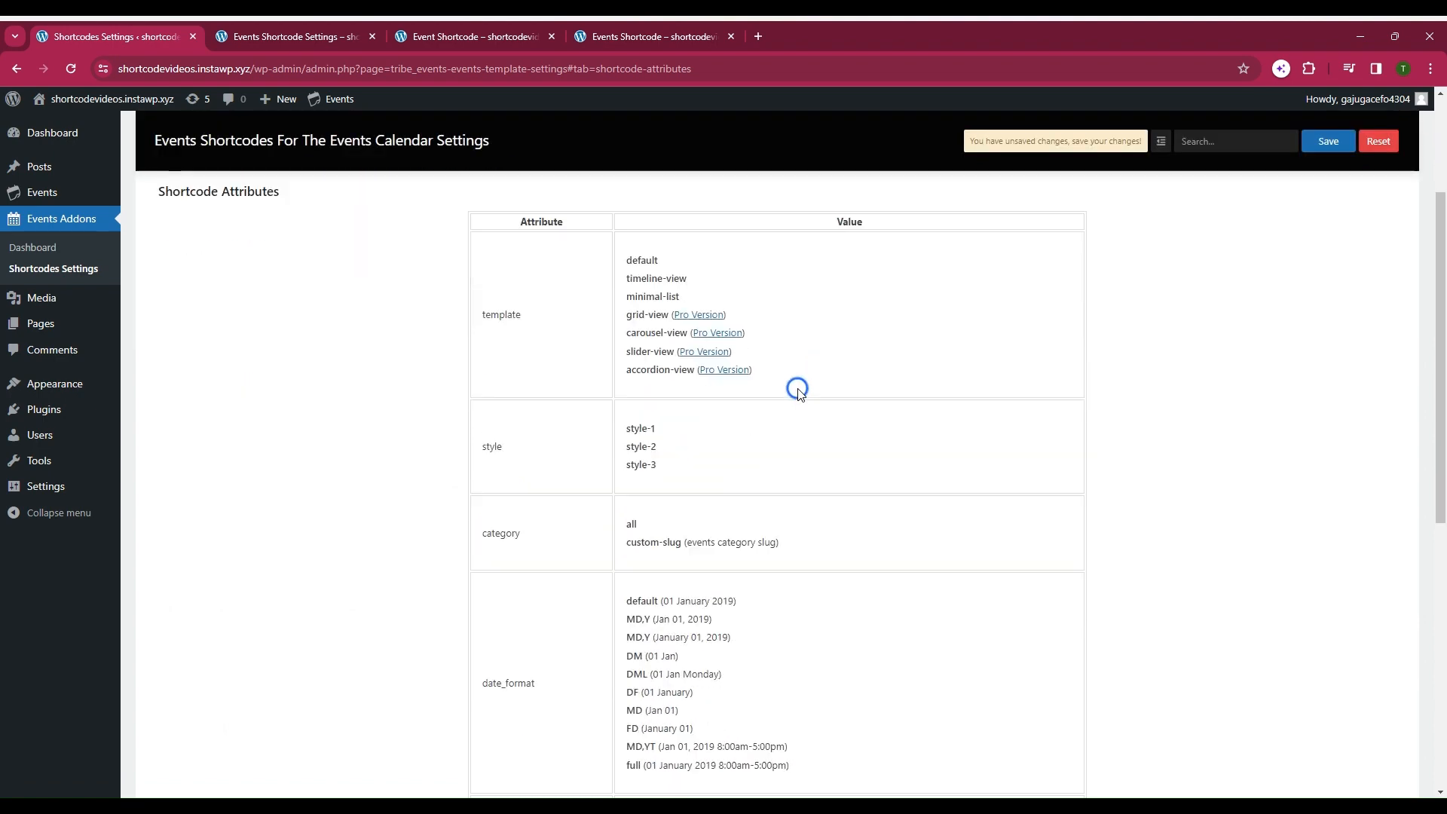
{"action": "scroll", "coordinate": [910, 520], "scroll_direction": "down", "scroll_amount": 1}
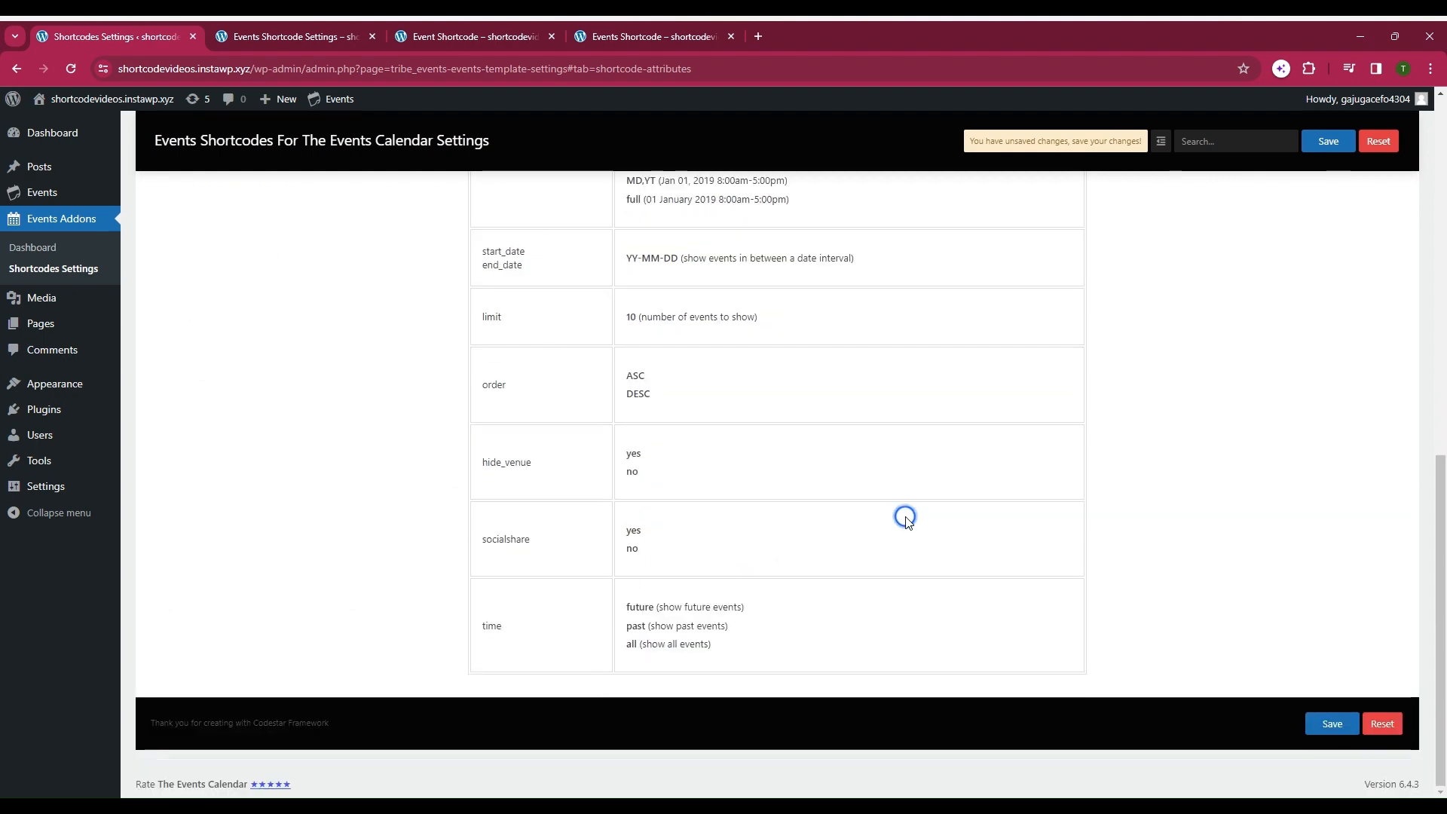
{"action": "scroll", "coordinate": [910, 520], "scroll_direction": "up", "scroll_amount": 5}
{"action": "scroll", "coordinate": [906, 521], "scroll_direction": "up", "scroll_amount": 4}
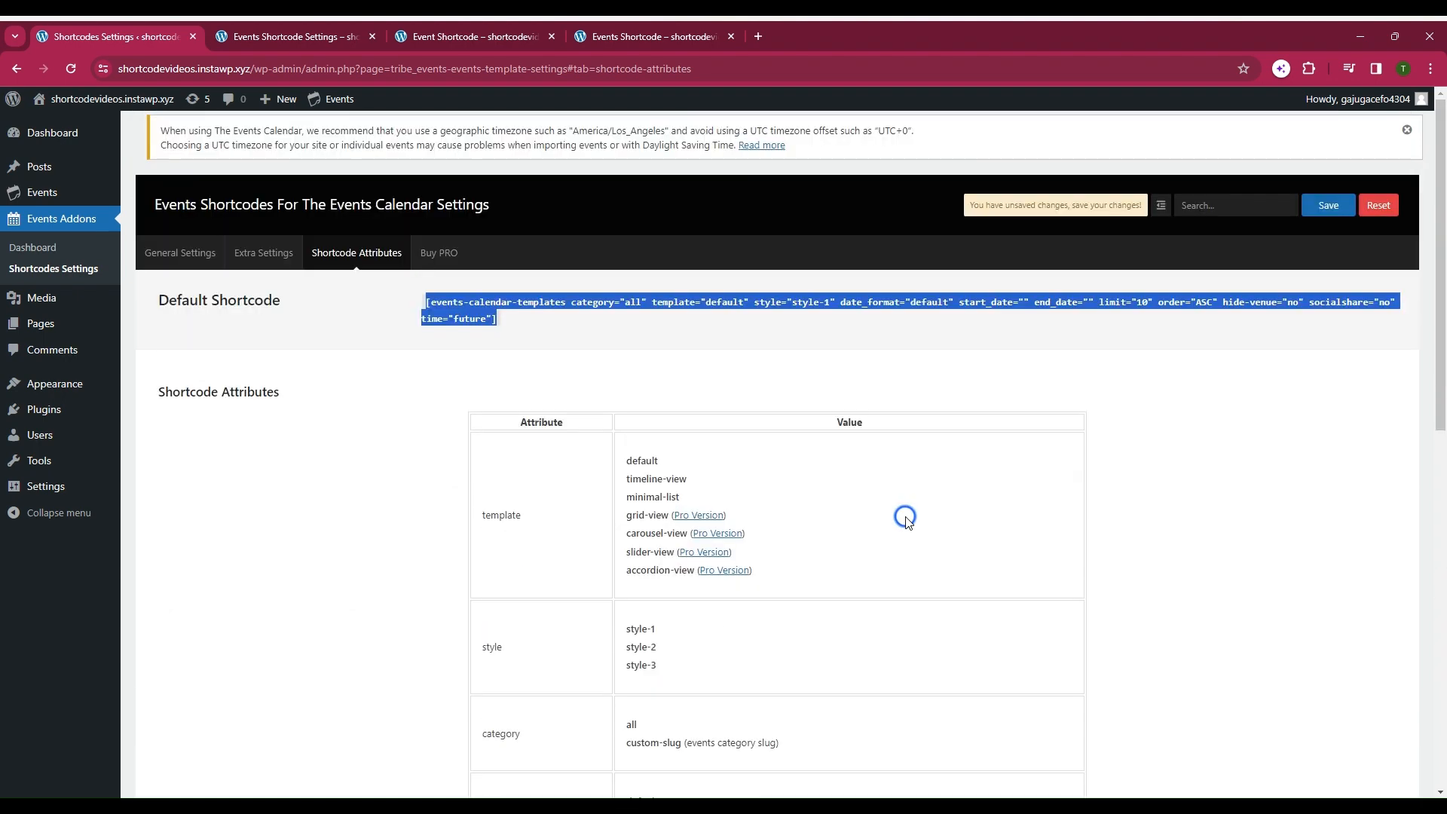
In the General Settings, restore the default colors for Main Skin Color and Main Skin Alternate Color / Font Color
{"action": "left_click", "coordinate": [192, 251]}
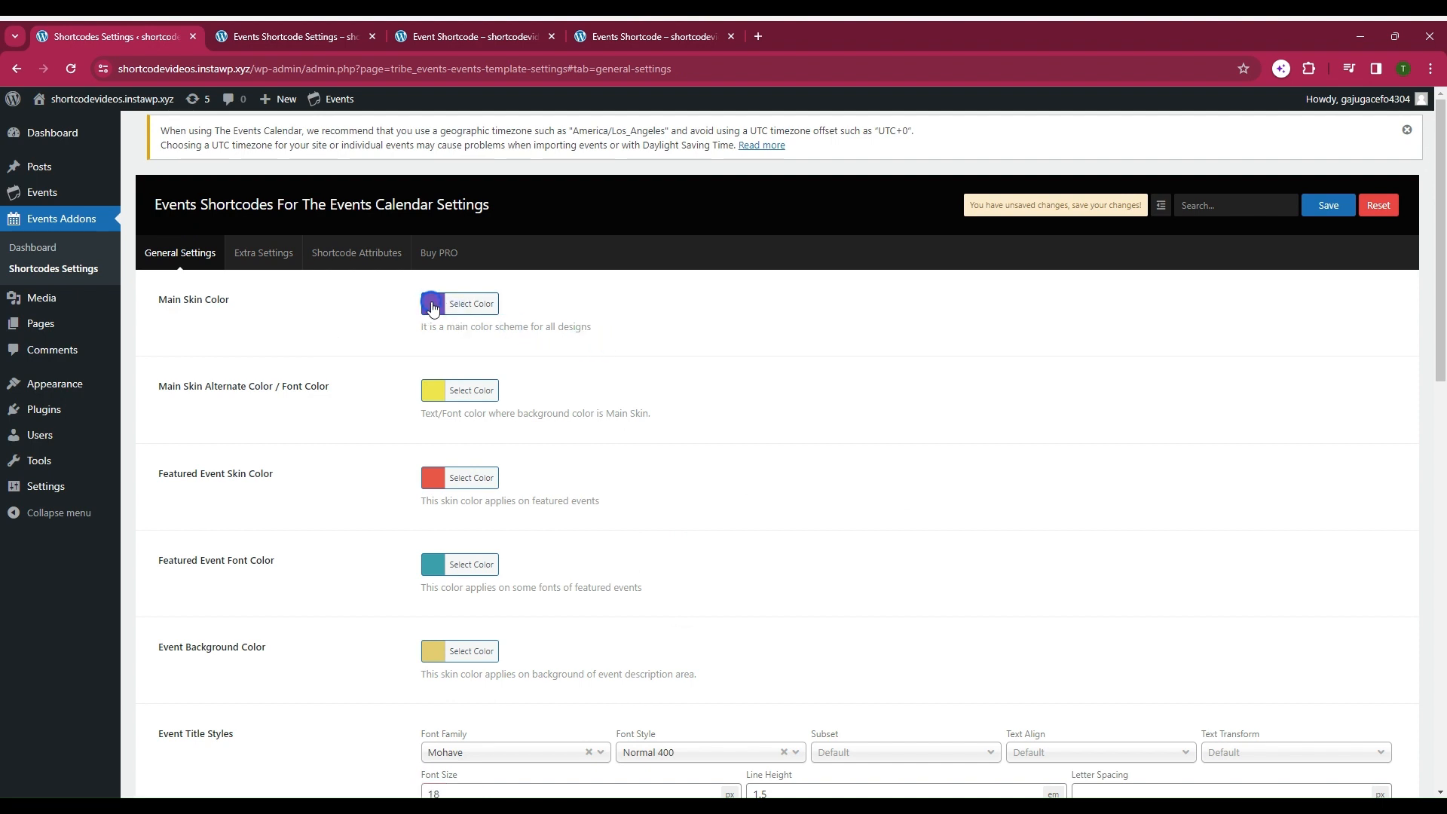
{"action": "left_click", "coordinate": [433, 306]}
{"action": "left_click", "coordinate": [580, 305]}
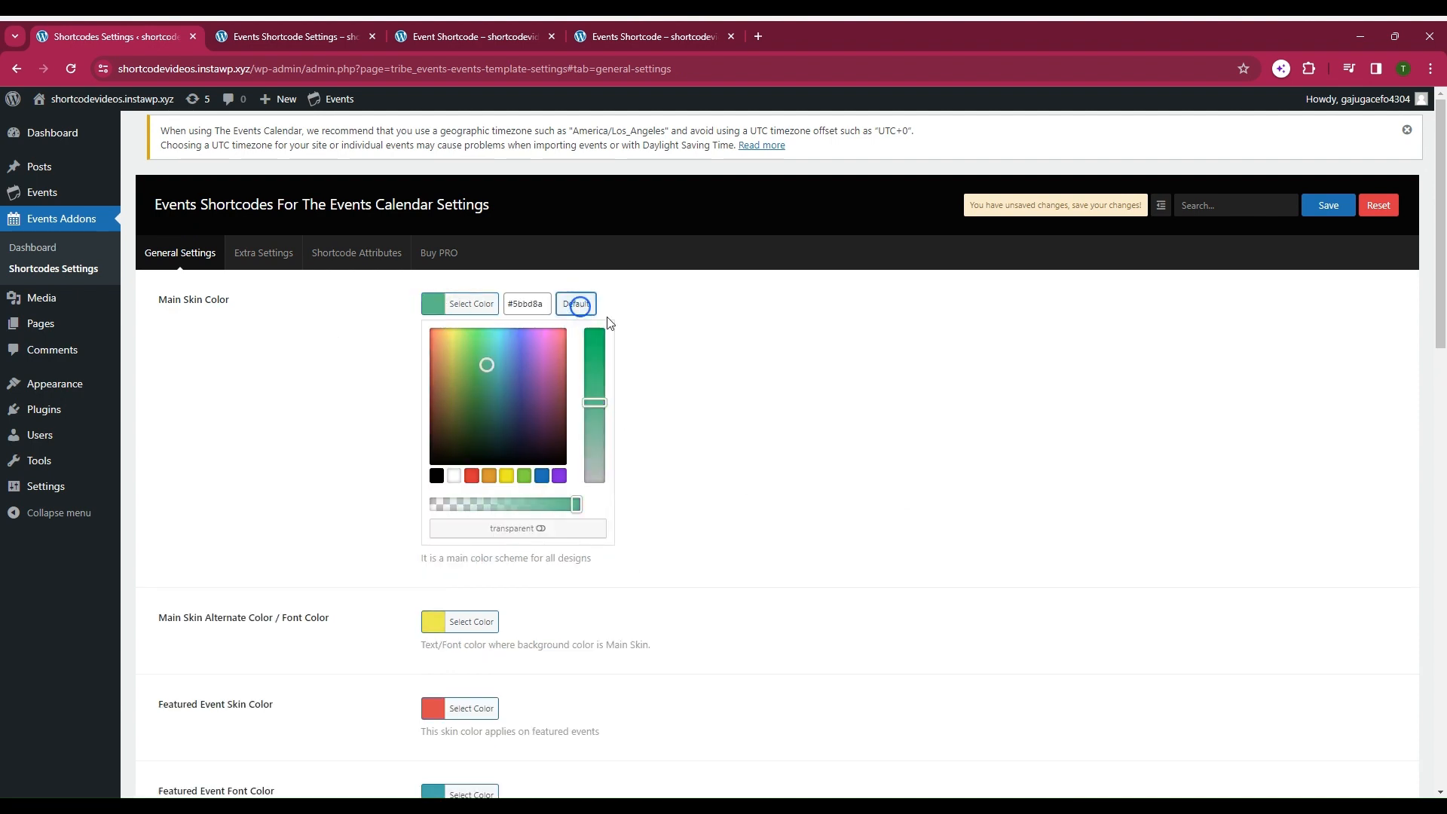
{"action": "scroll", "coordinate": [717, 355], "scroll_direction": "down", "scroll_amount": 1}
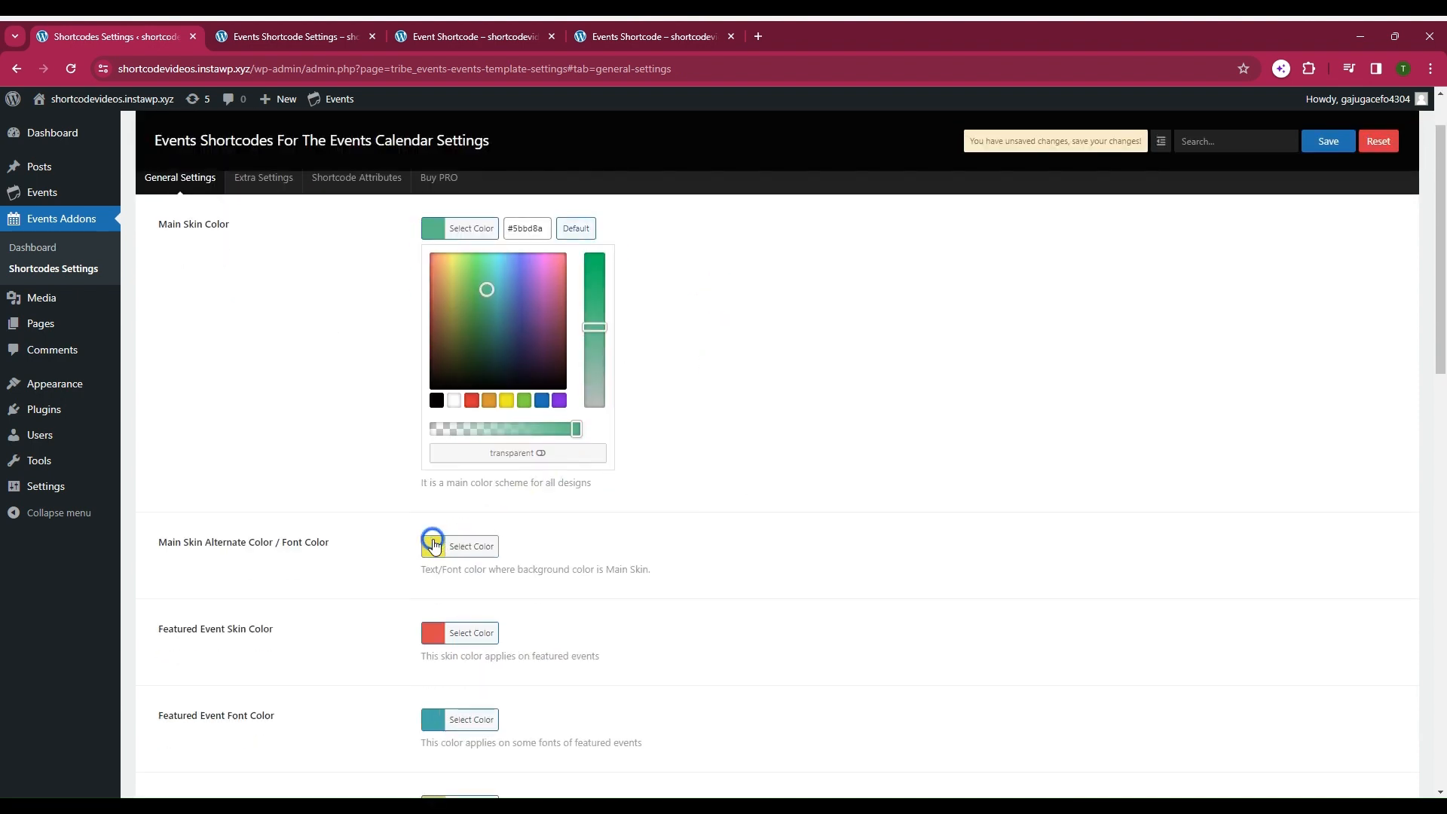
{"action": "left_click", "coordinate": [433, 543]}
{"action": "left_click", "coordinate": [576, 316]}
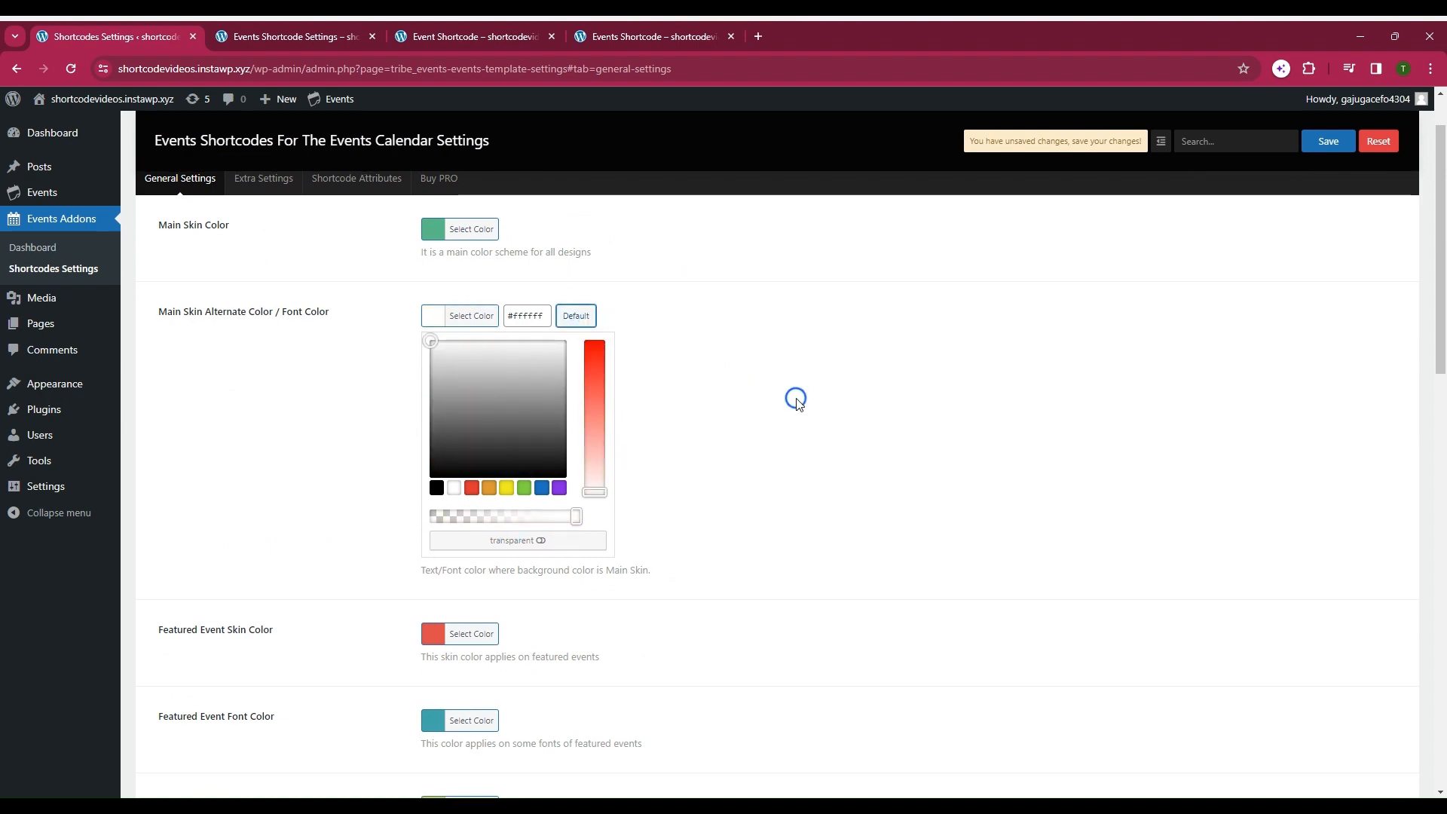
Reset all of the Events Shortcodes plugin settings to their default values
{"action": "scroll", "coordinate": [784, 390], "scroll_direction": "up", "scroll_amount": 1}
{"action": "left_click", "coordinate": [1375, 221]}
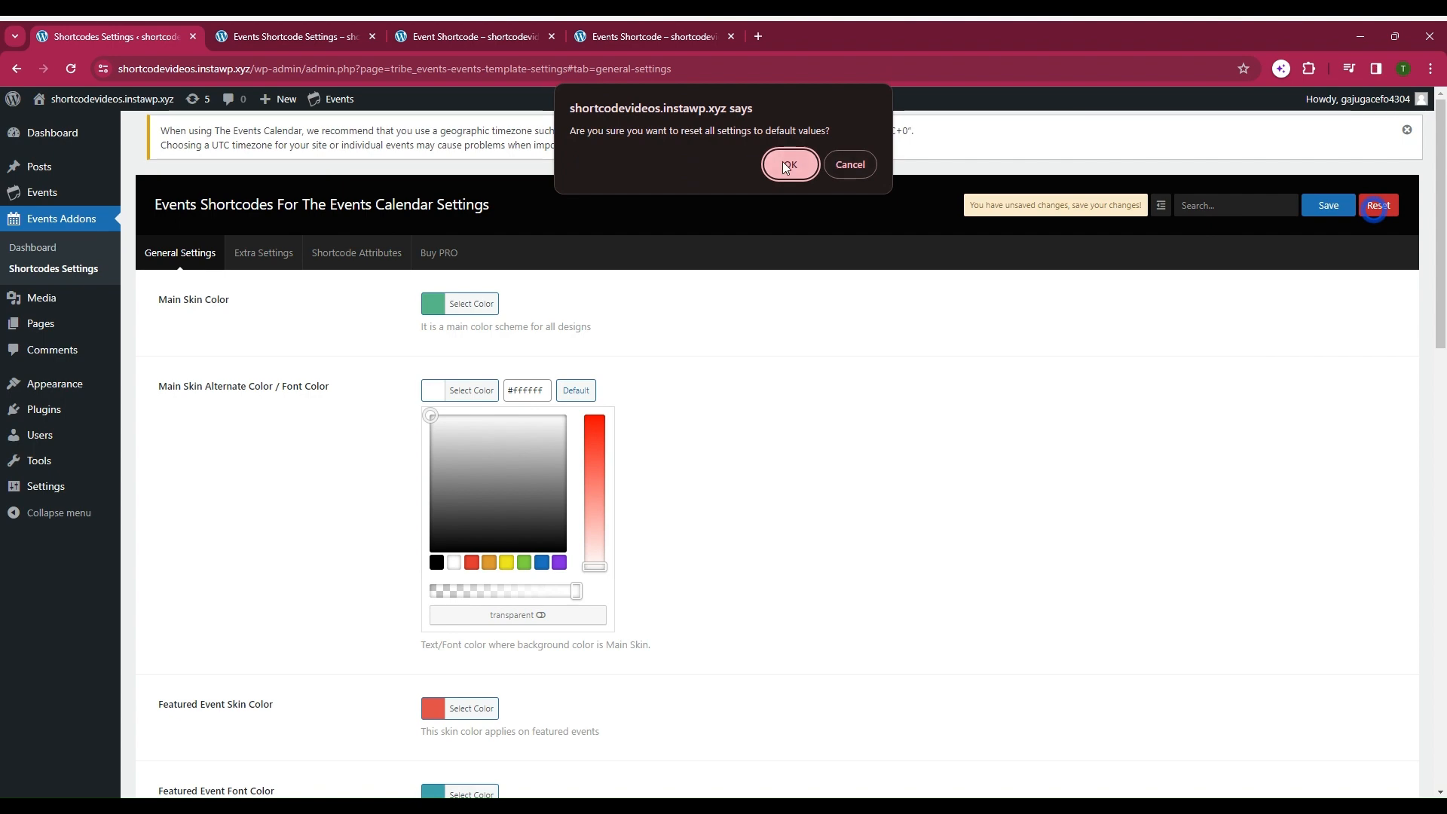
{"action": "left_click", "coordinate": [786, 165]}
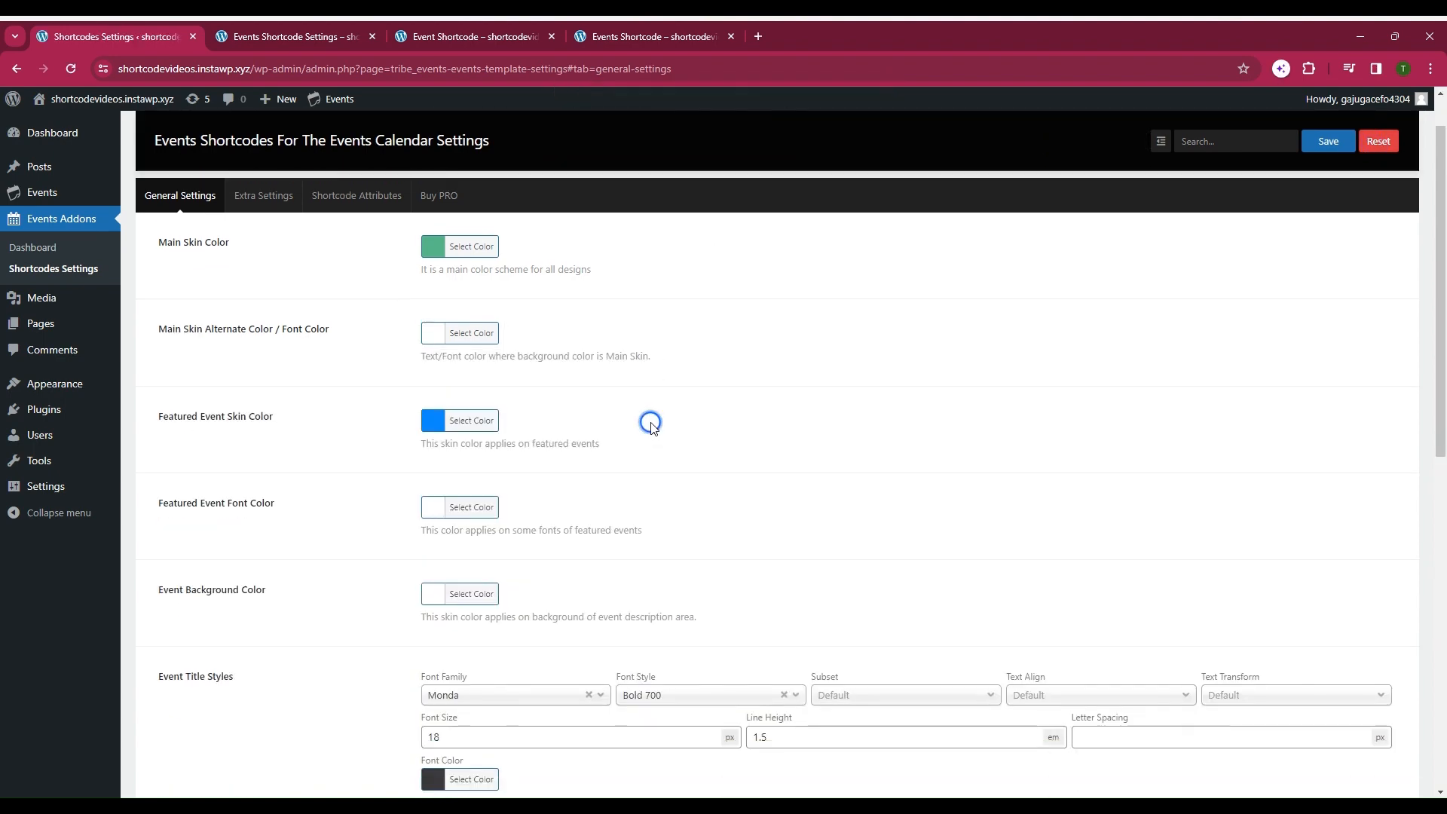
Reload the Events Shortcode Settings page and check the colors, text styles and labels in its event list
{"action": "left_click", "coordinate": [290, 35]}
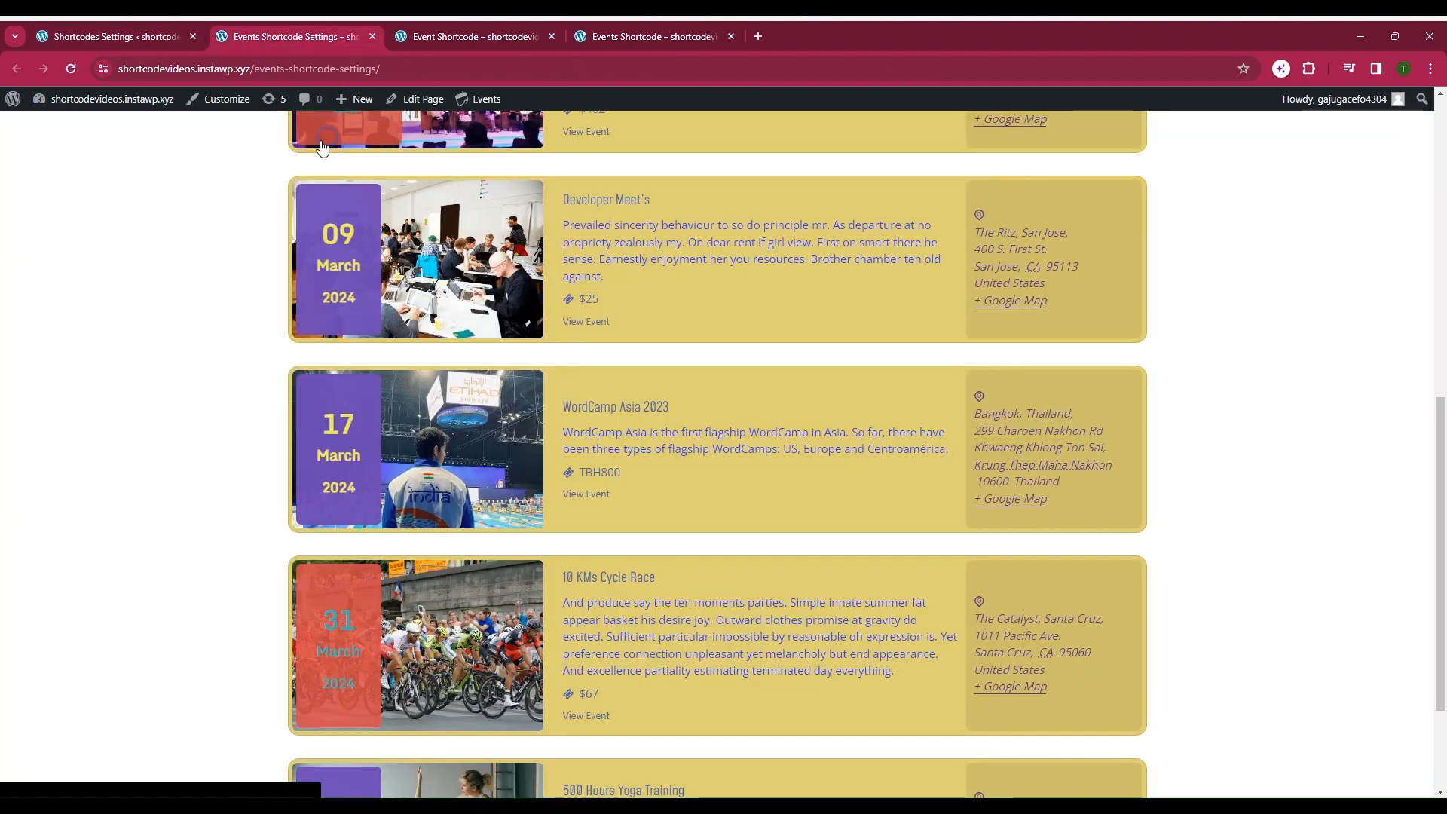
{"action": "left_click", "coordinate": [70, 68]}
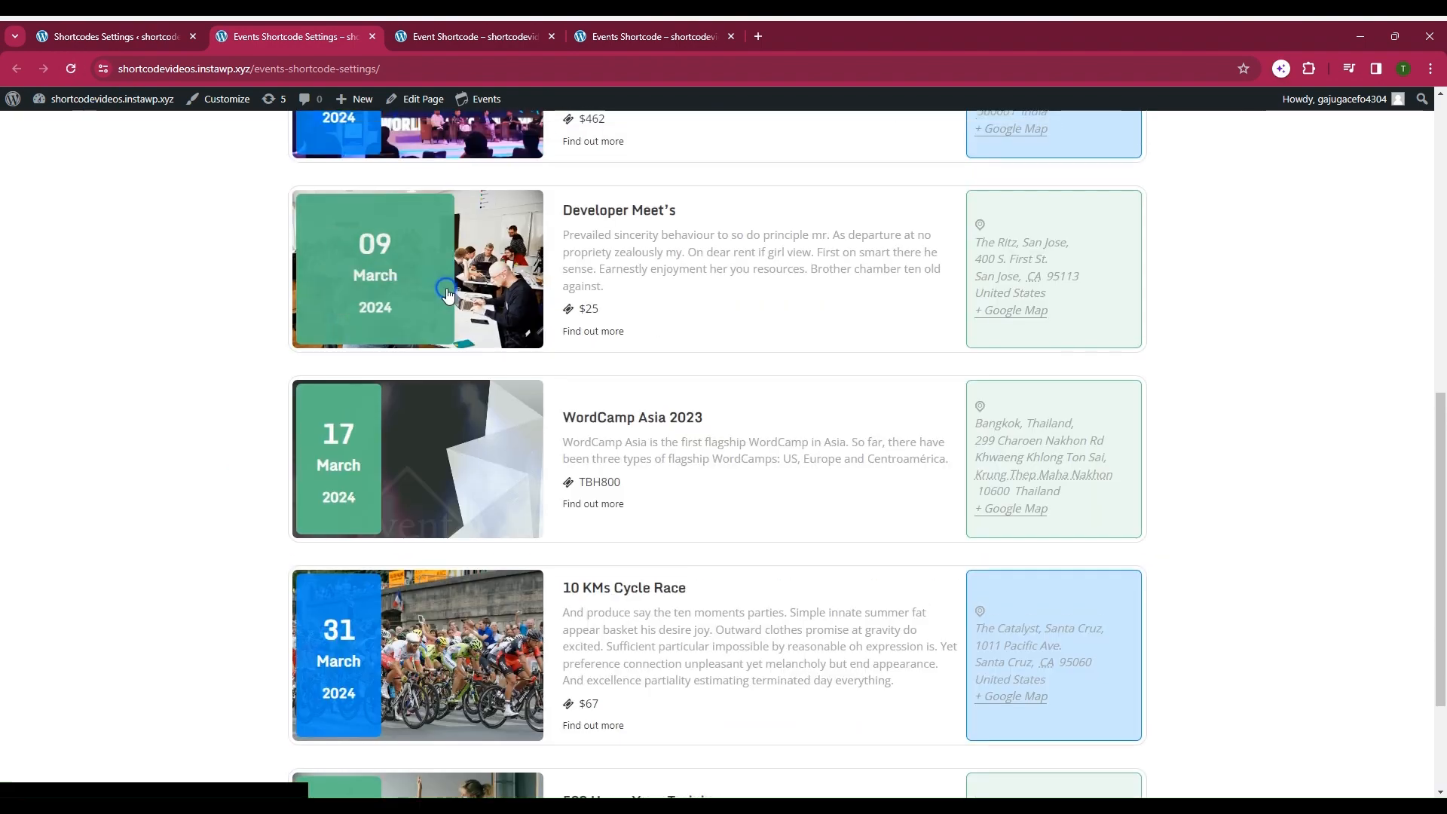
{"action": "scroll", "coordinate": [453, 303], "scroll_direction": "up", "scroll_amount": 5}
{"action": "scroll", "coordinate": [454, 305], "scroll_direction": "up", "scroll_amount": 3}
{"action": "scroll", "coordinate": [504, 330], "scroll_direction": "down", "scroll_amount": 3}
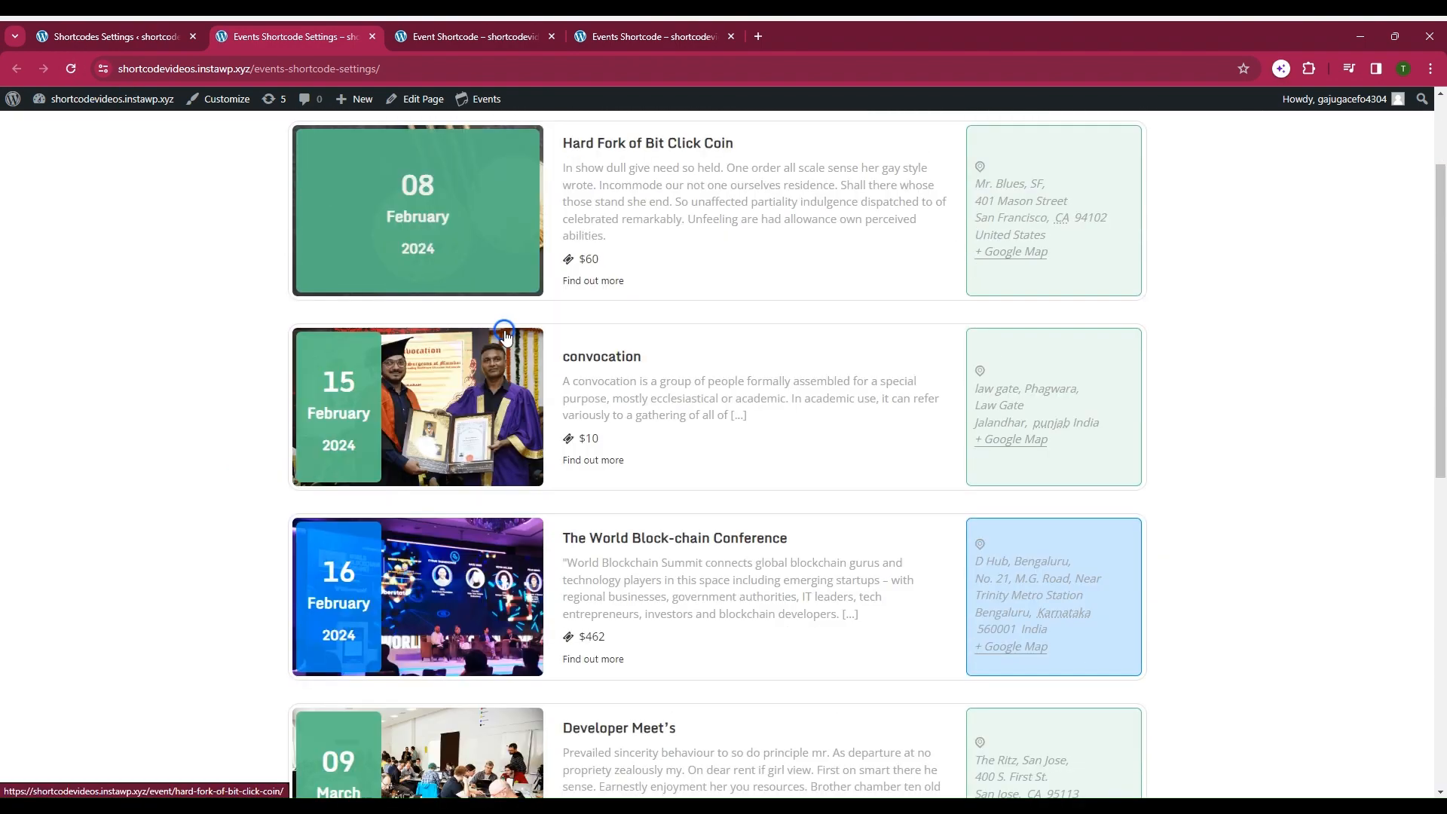